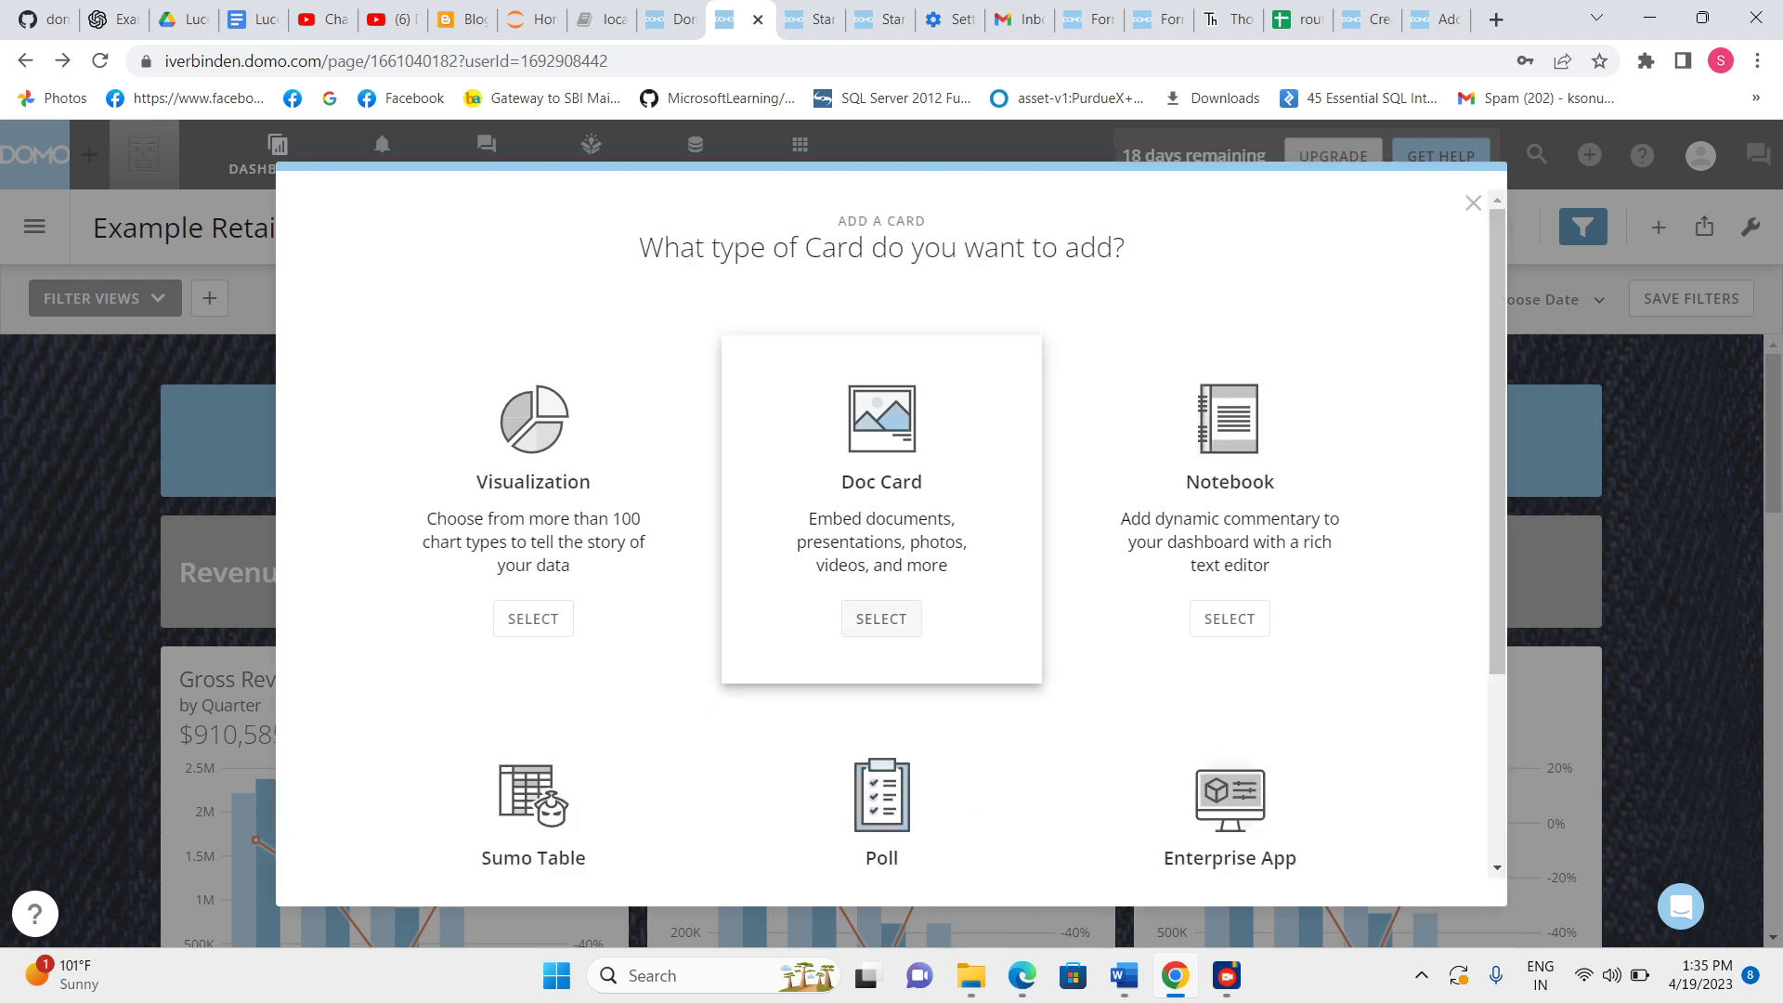
Add a new Sumo Table card to the dashboard.
scroll(534, 603, "down", 3)
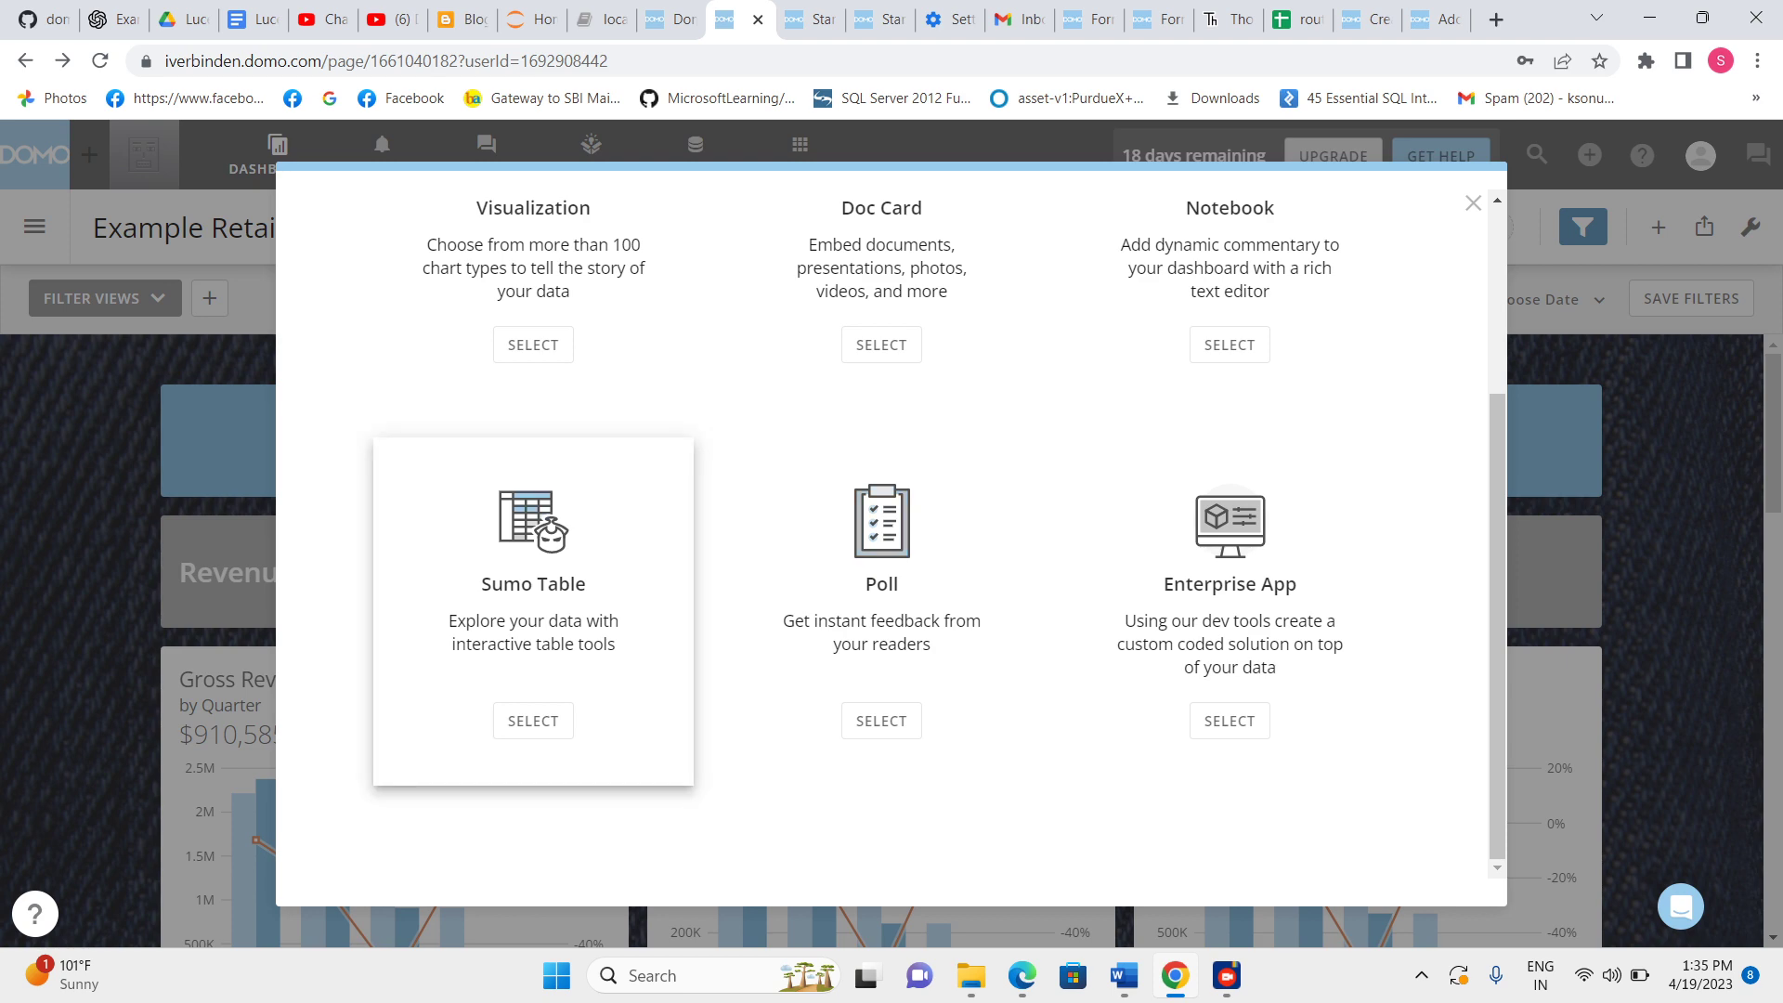
left_click(533, 721)
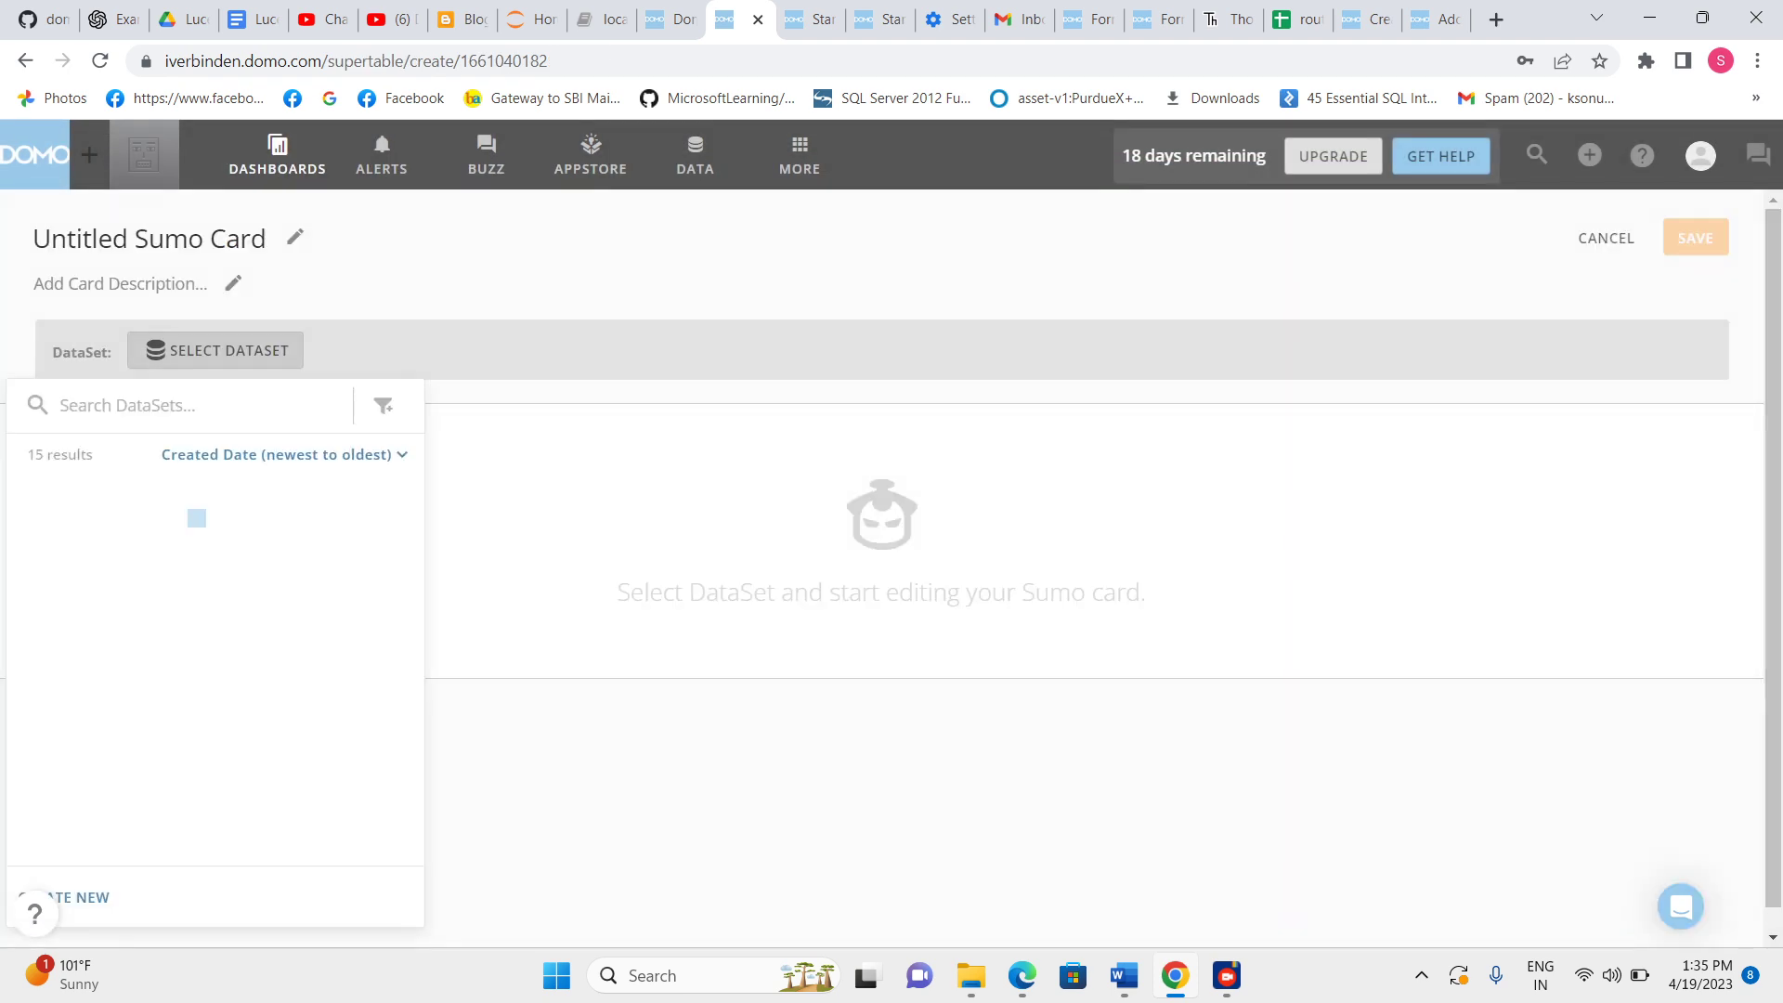
Choose the Sample Retail Data dataset for the card.
scroll(206, 710, "down", 5)
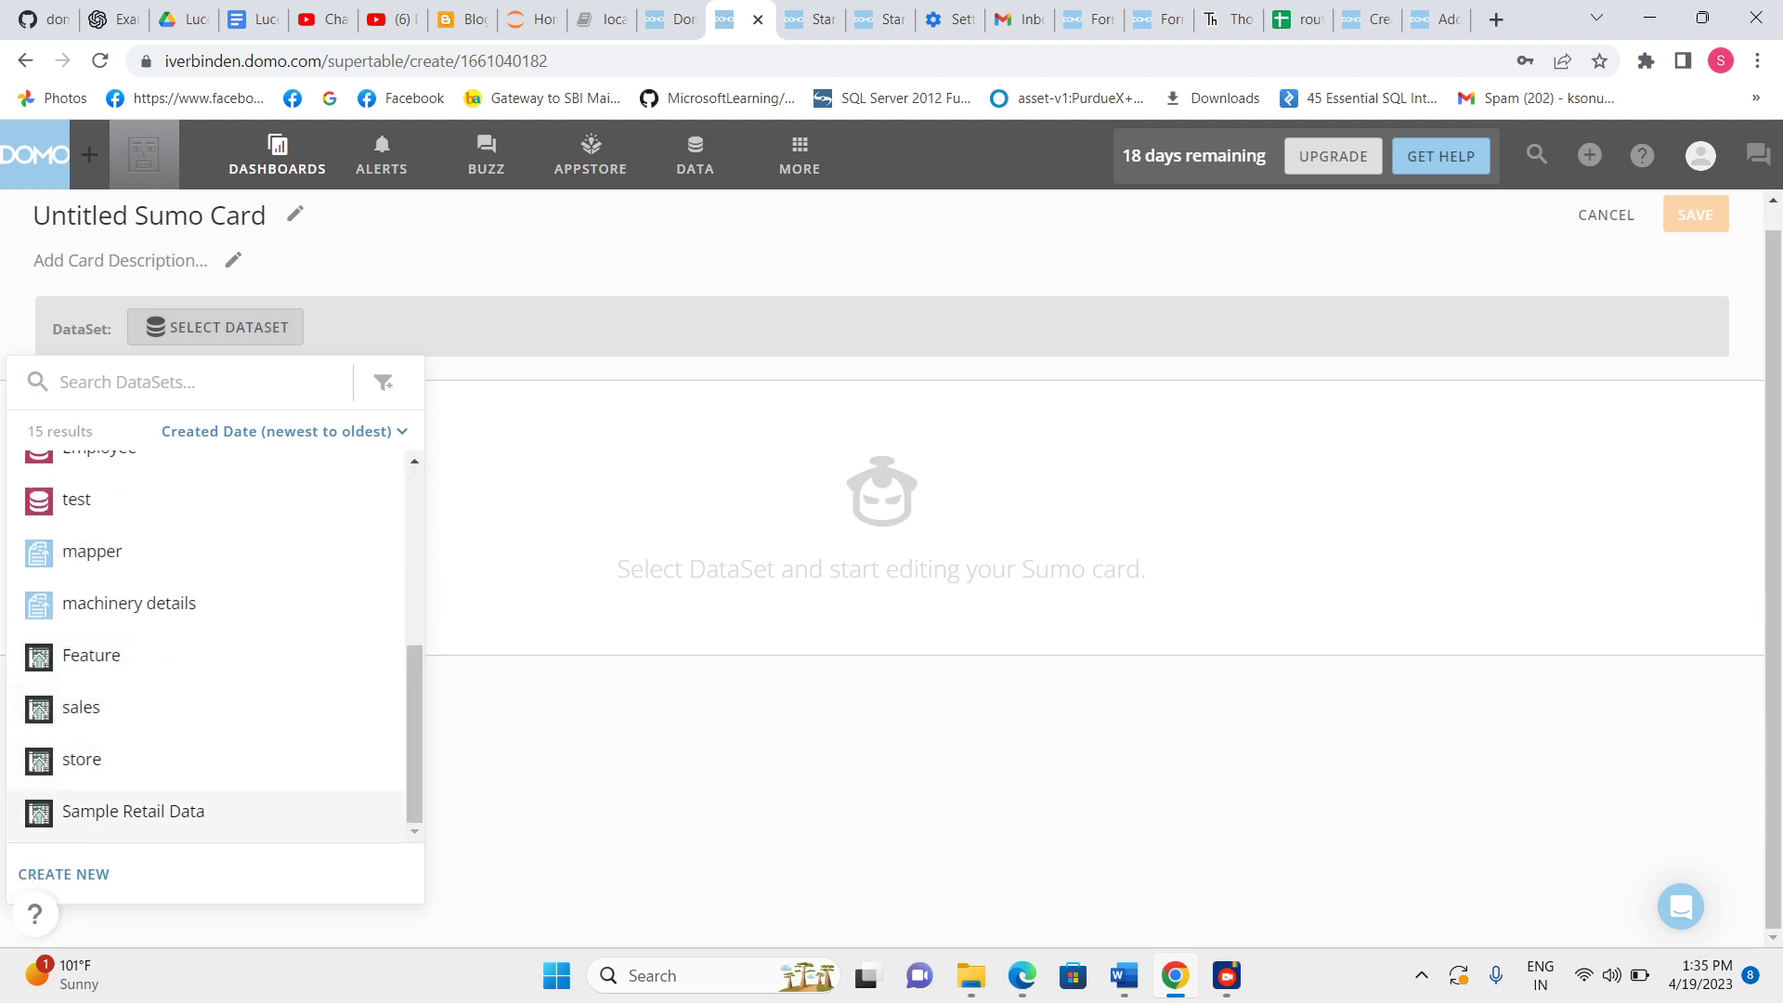
left_click(139, 810)
left_click(239, 874)
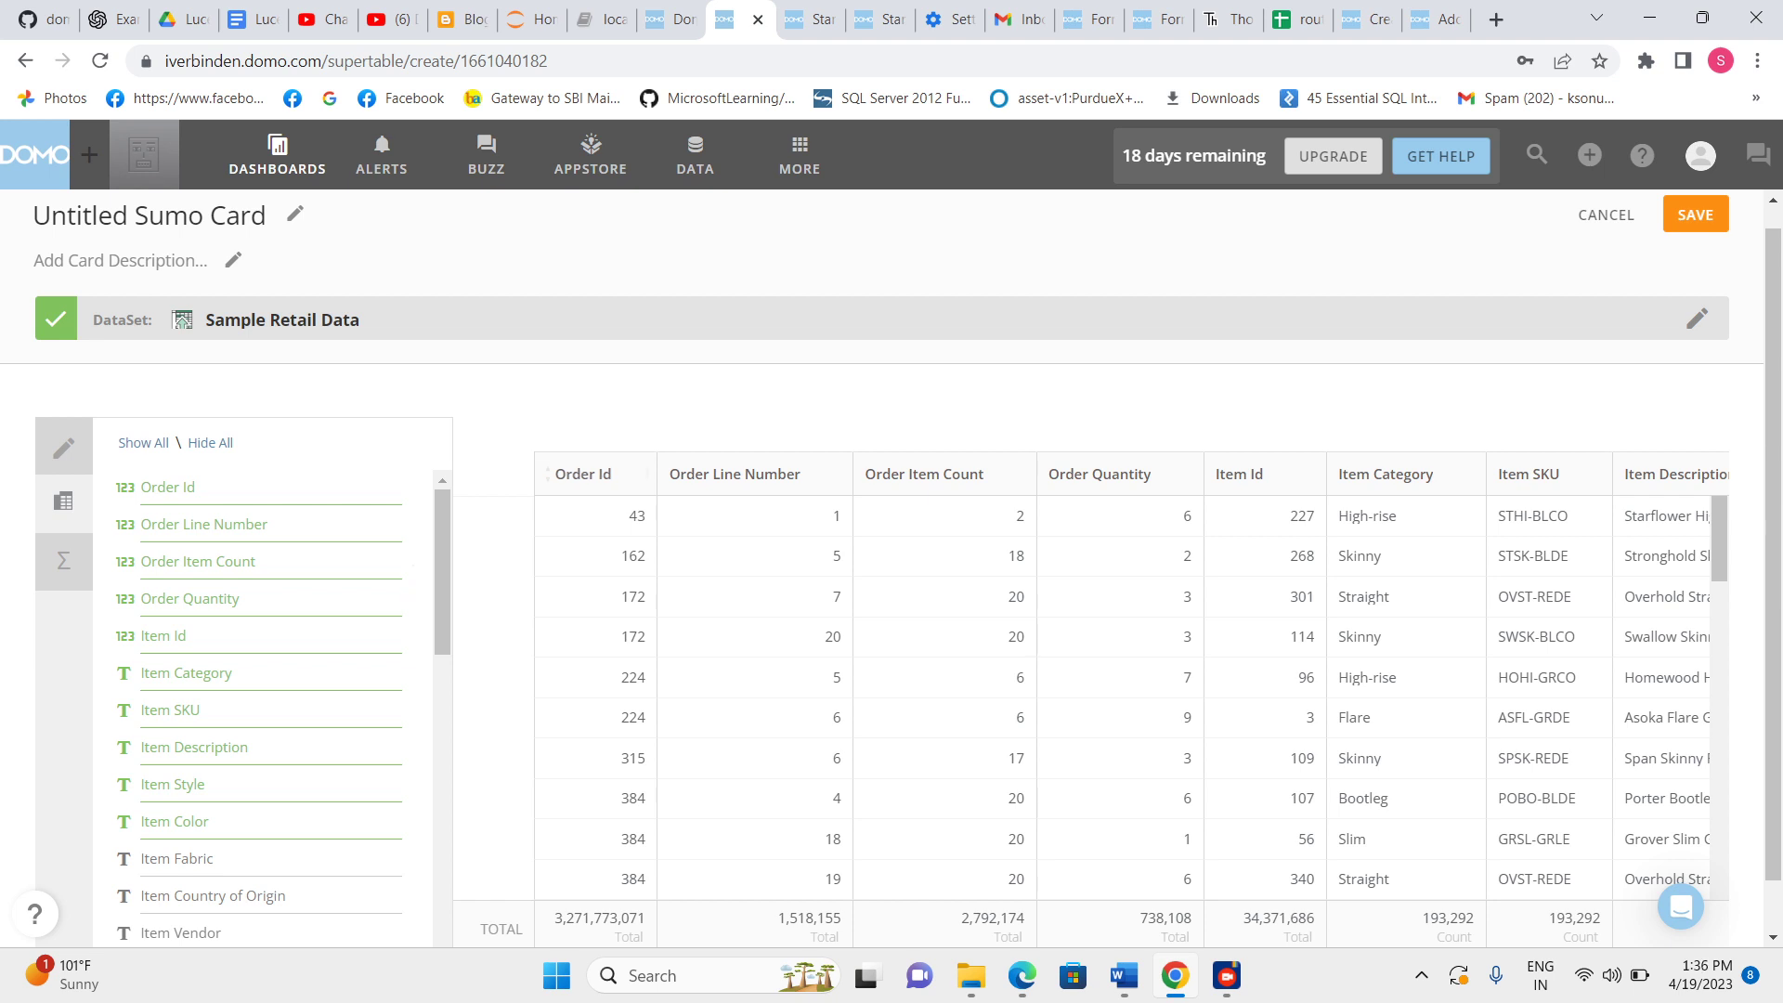
Browse the Order Id column's filter and formatting options without applying any.
mouse_move(647, 473)
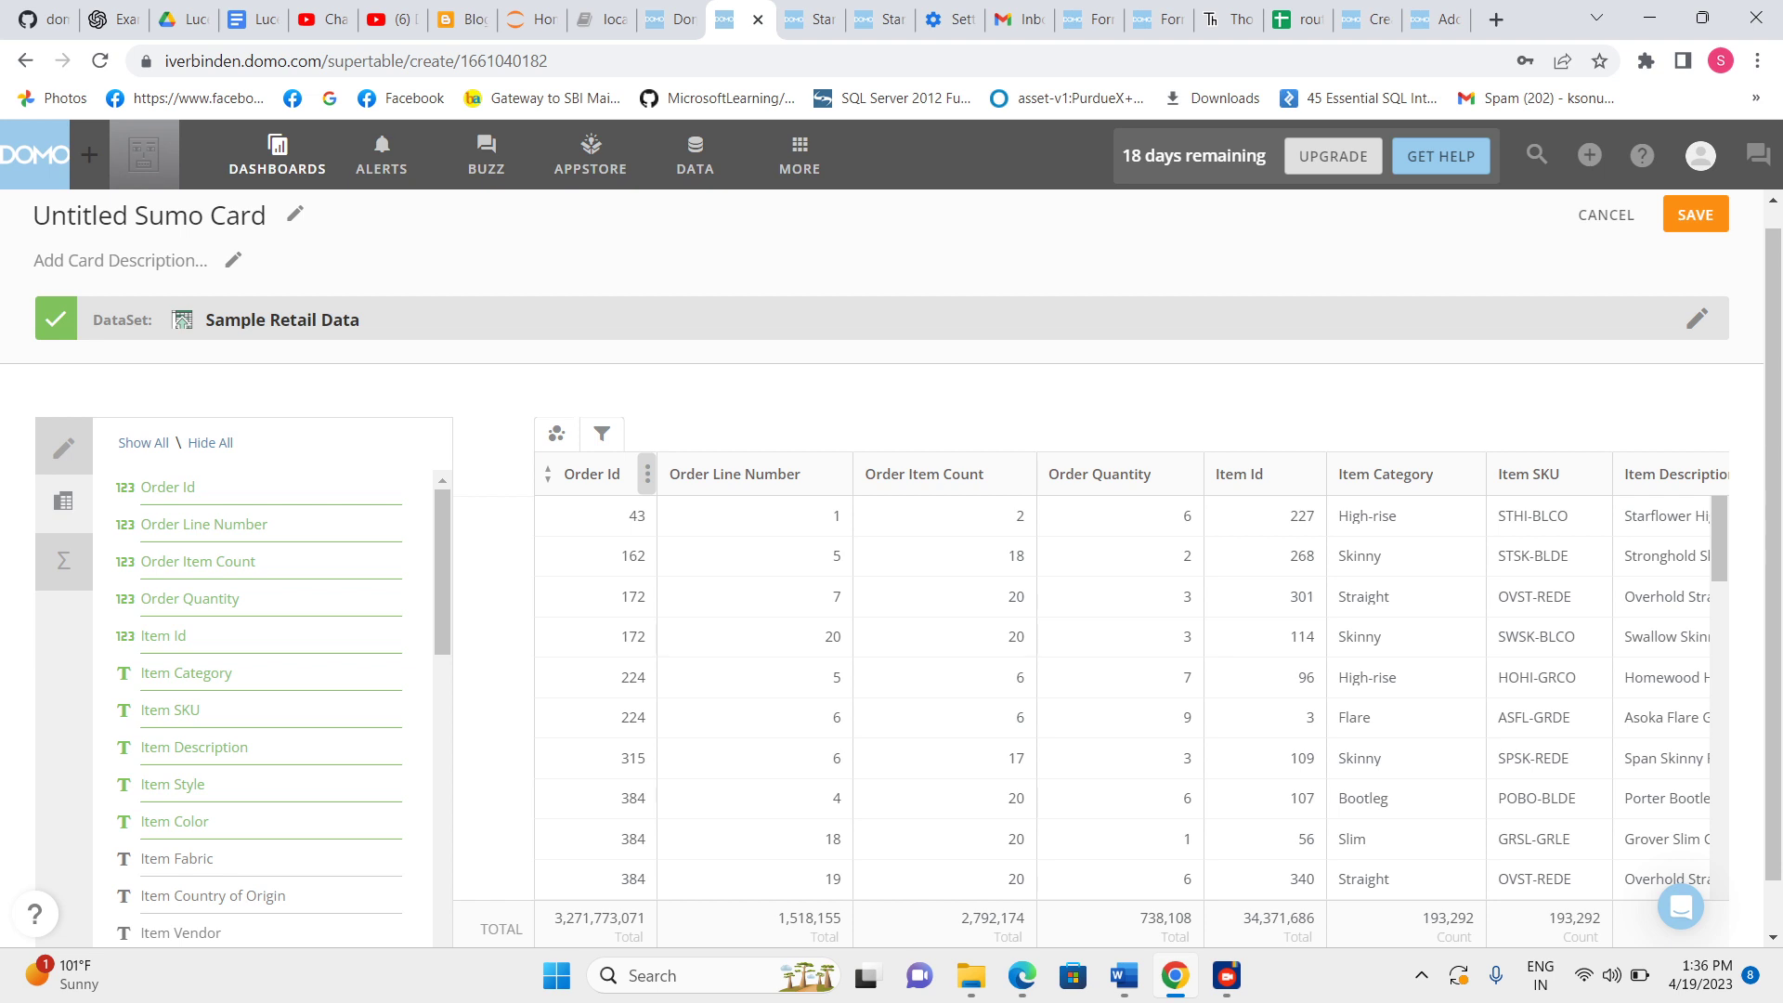
left_click(648, 474)
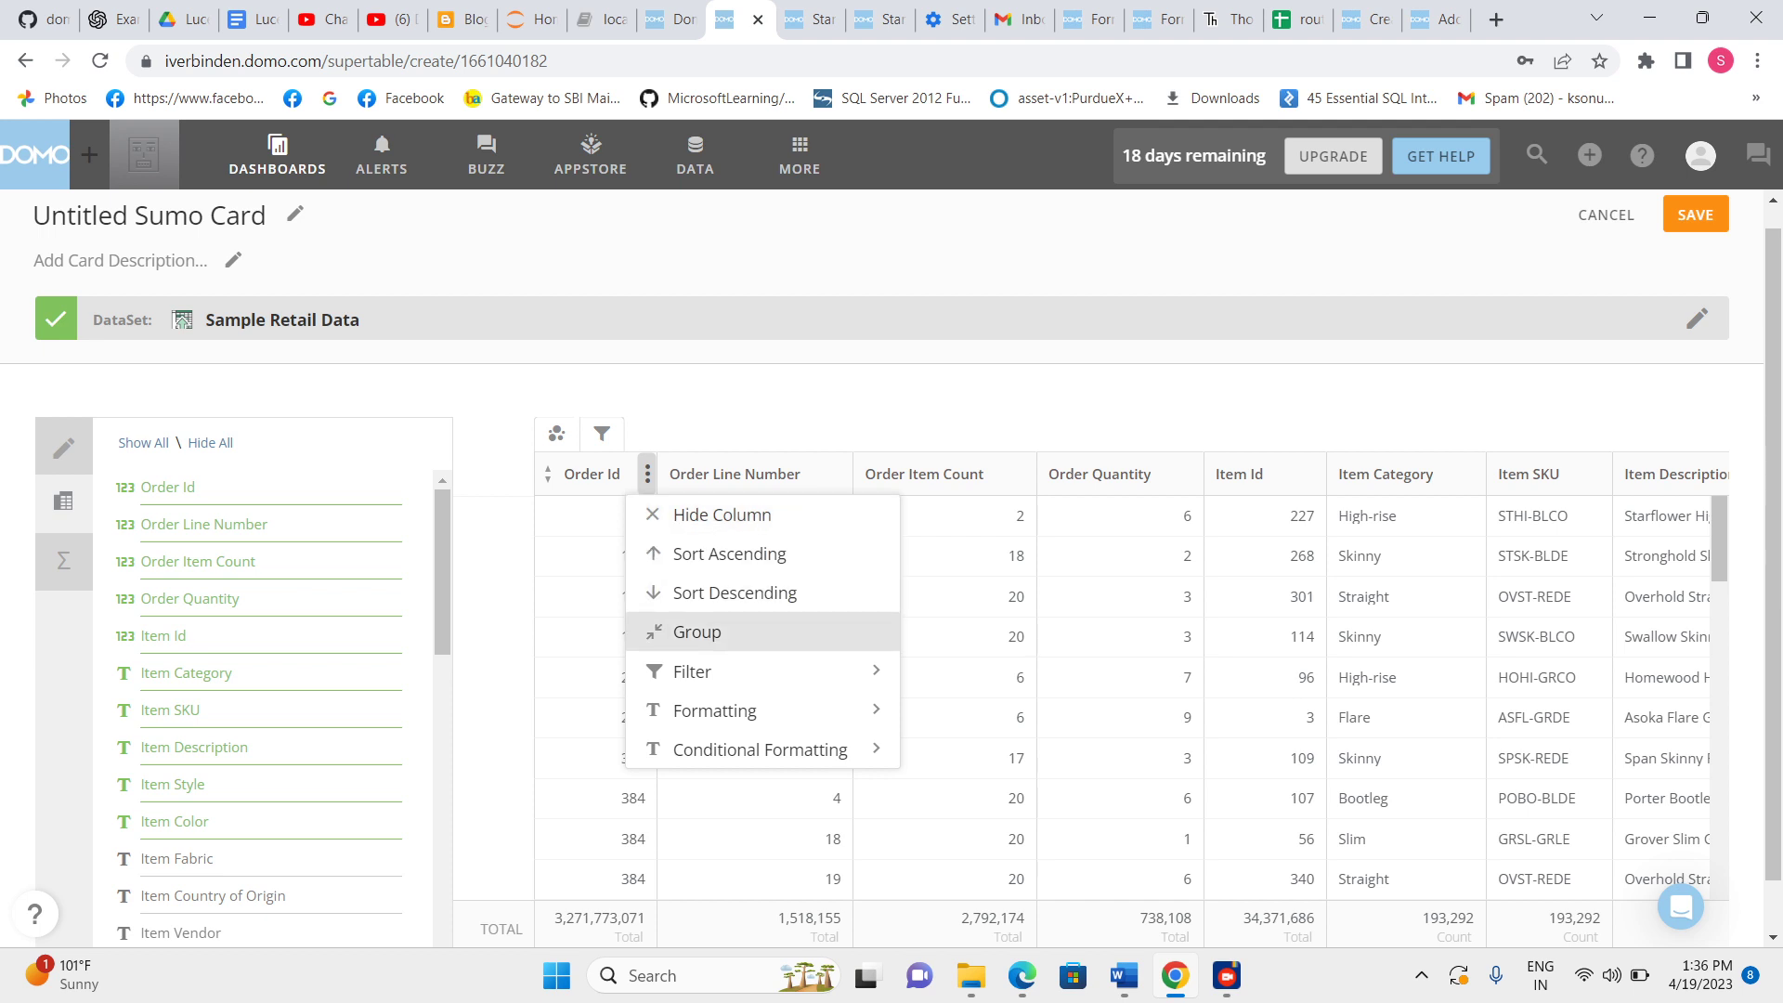
left_click(692, 671)
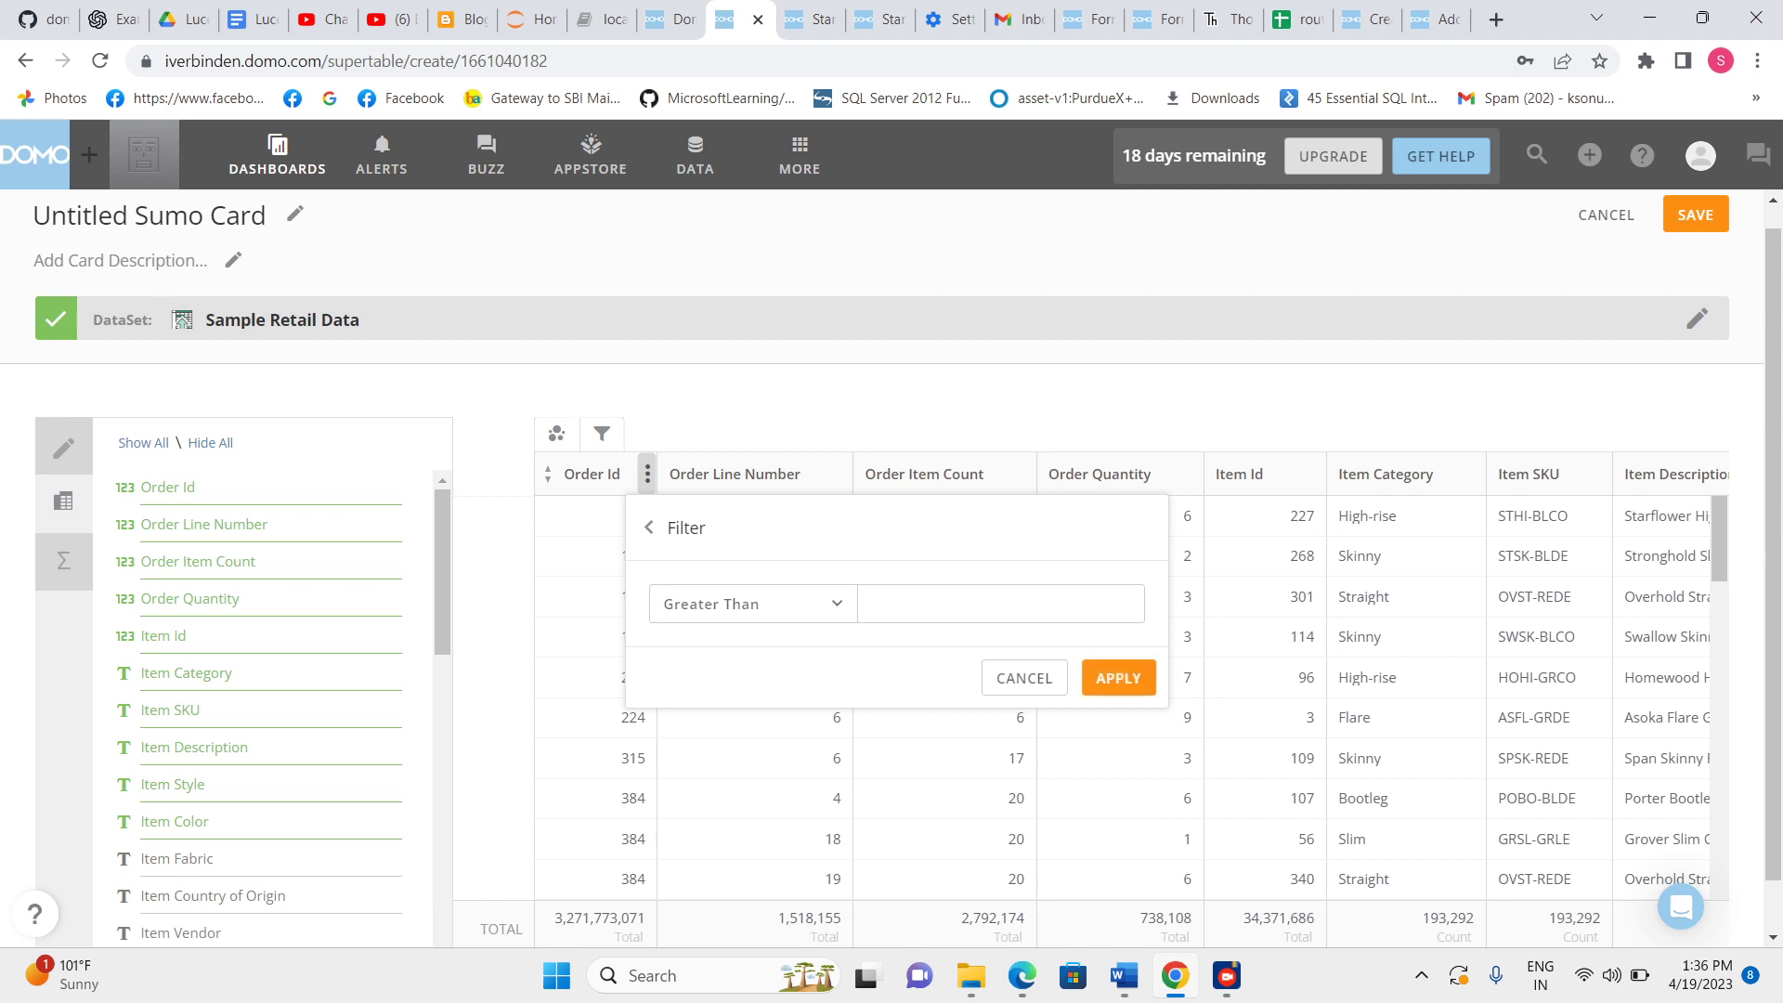
left_click(649, 527)
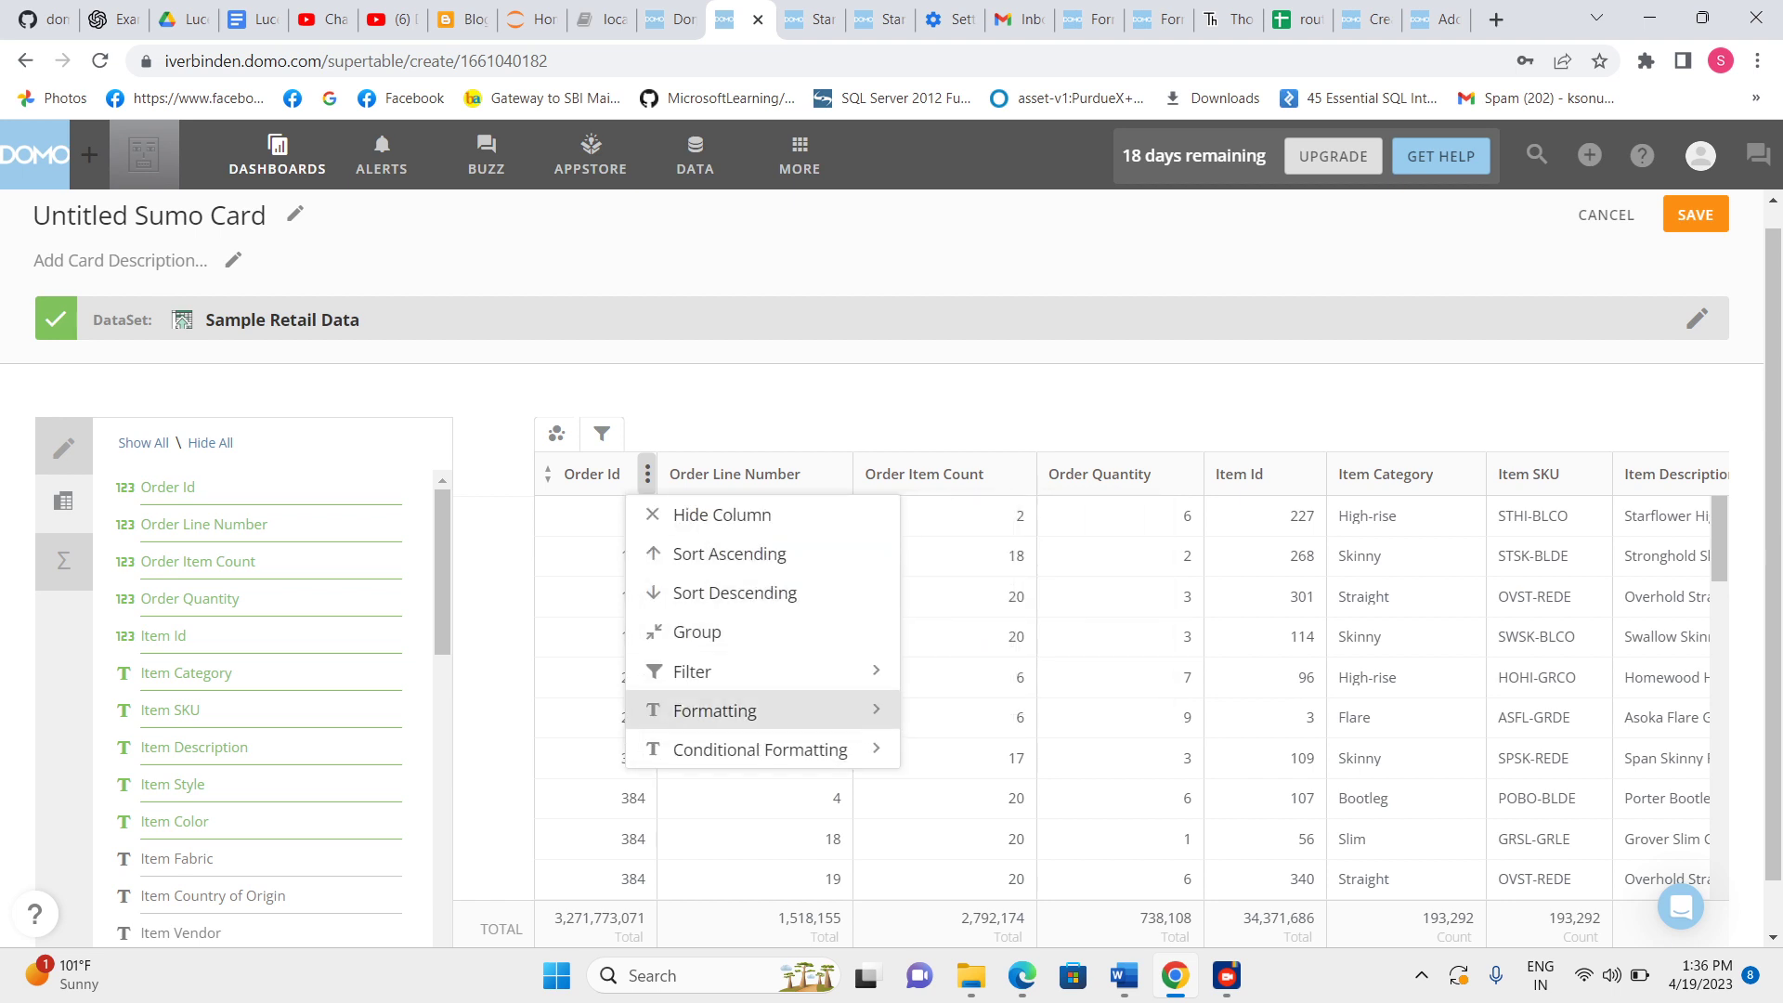
left_click(715, 711)
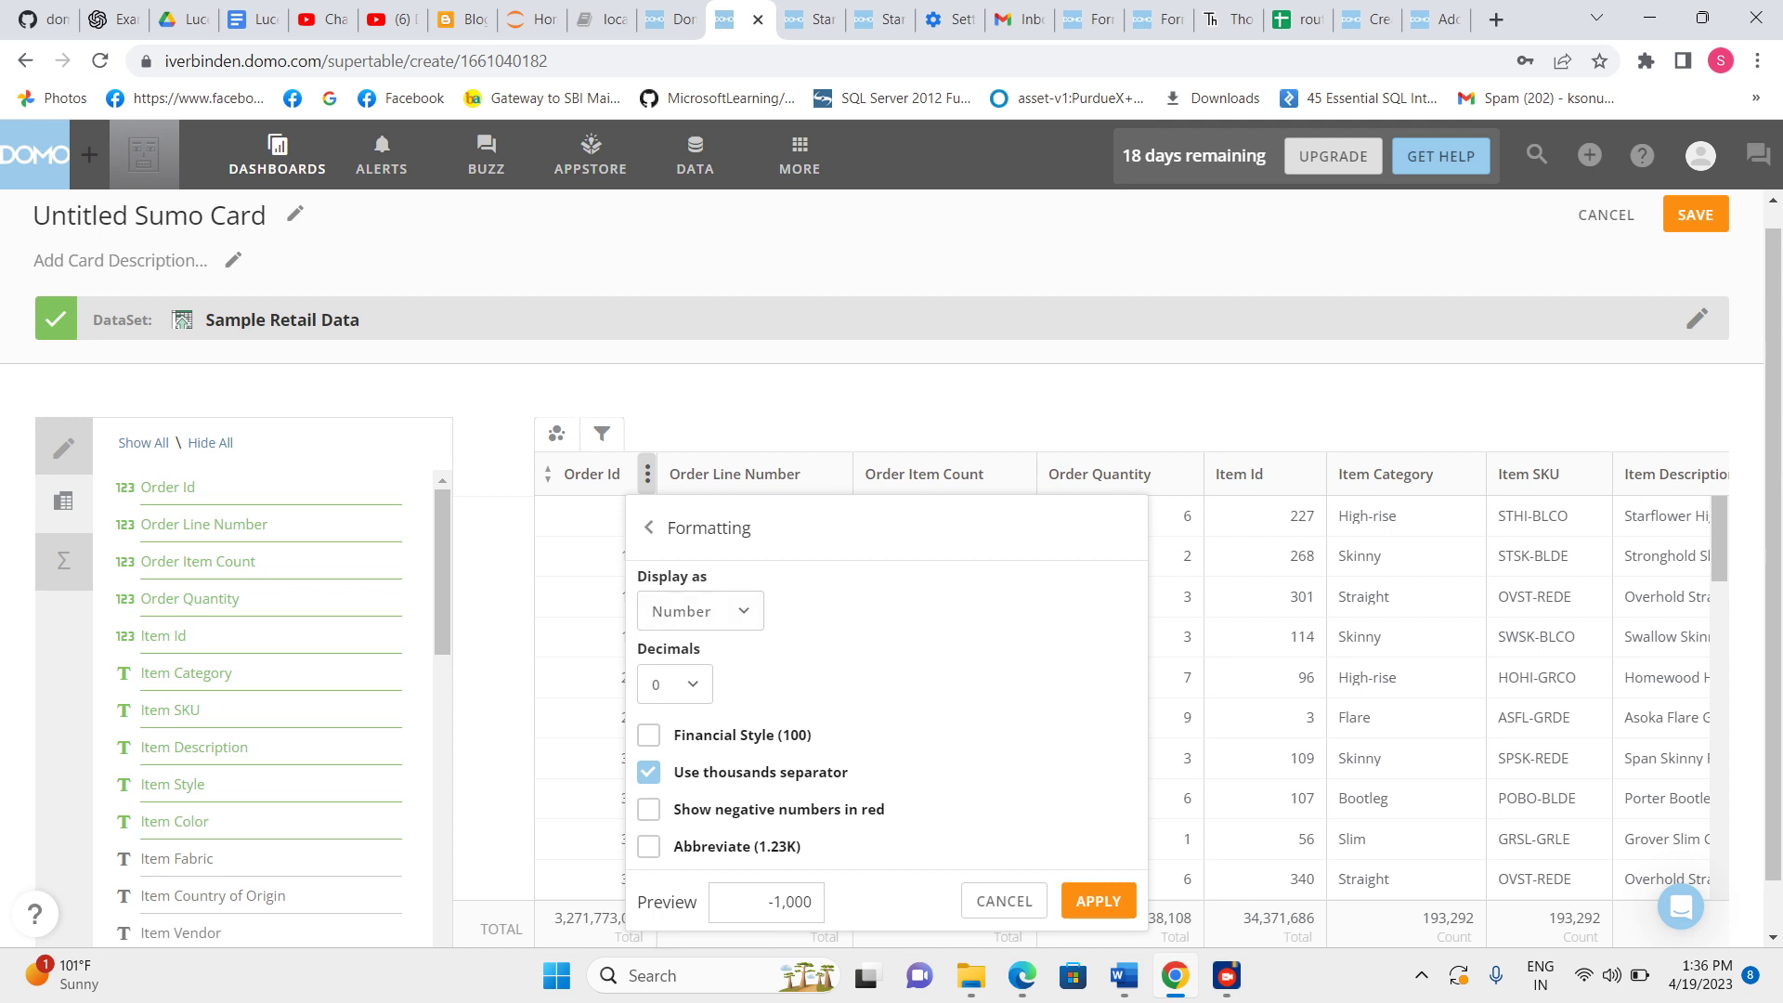
left_click(649, 526)
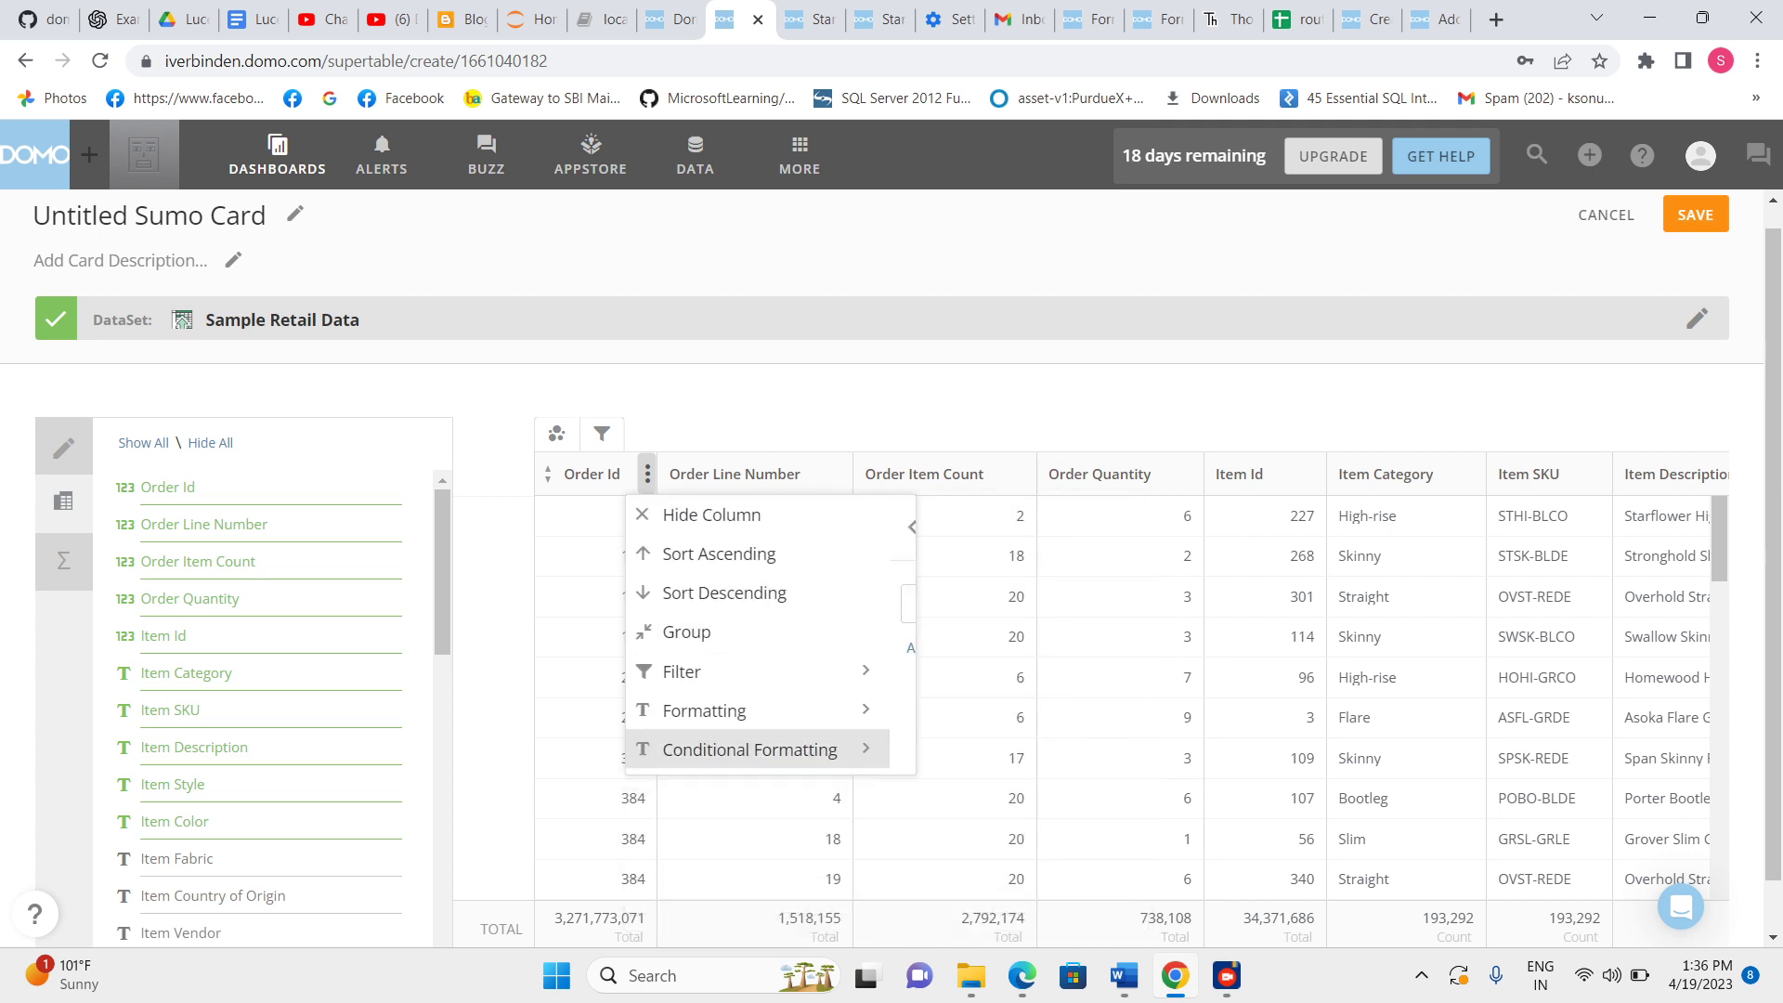
Try to add a conditional formatting rule on Order Id for values less than 678 with a green highlight.
left_click(754, 748)
left_click(769, 600)
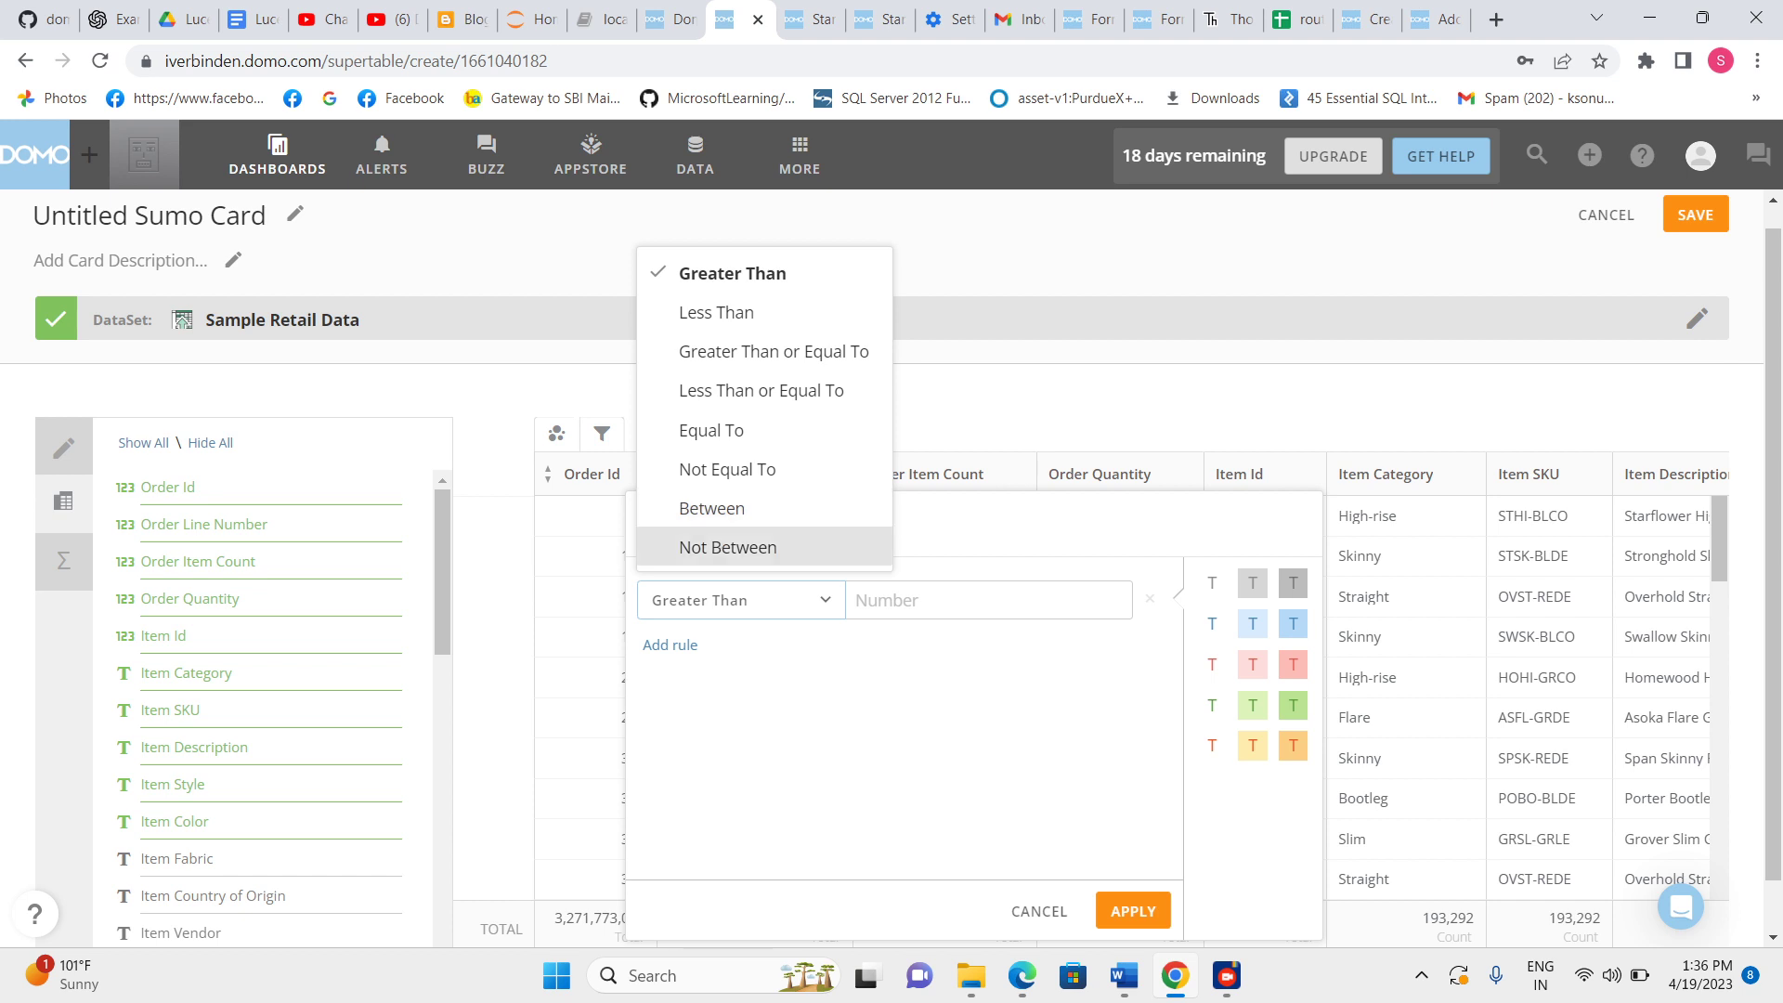
left_click(716, 312)
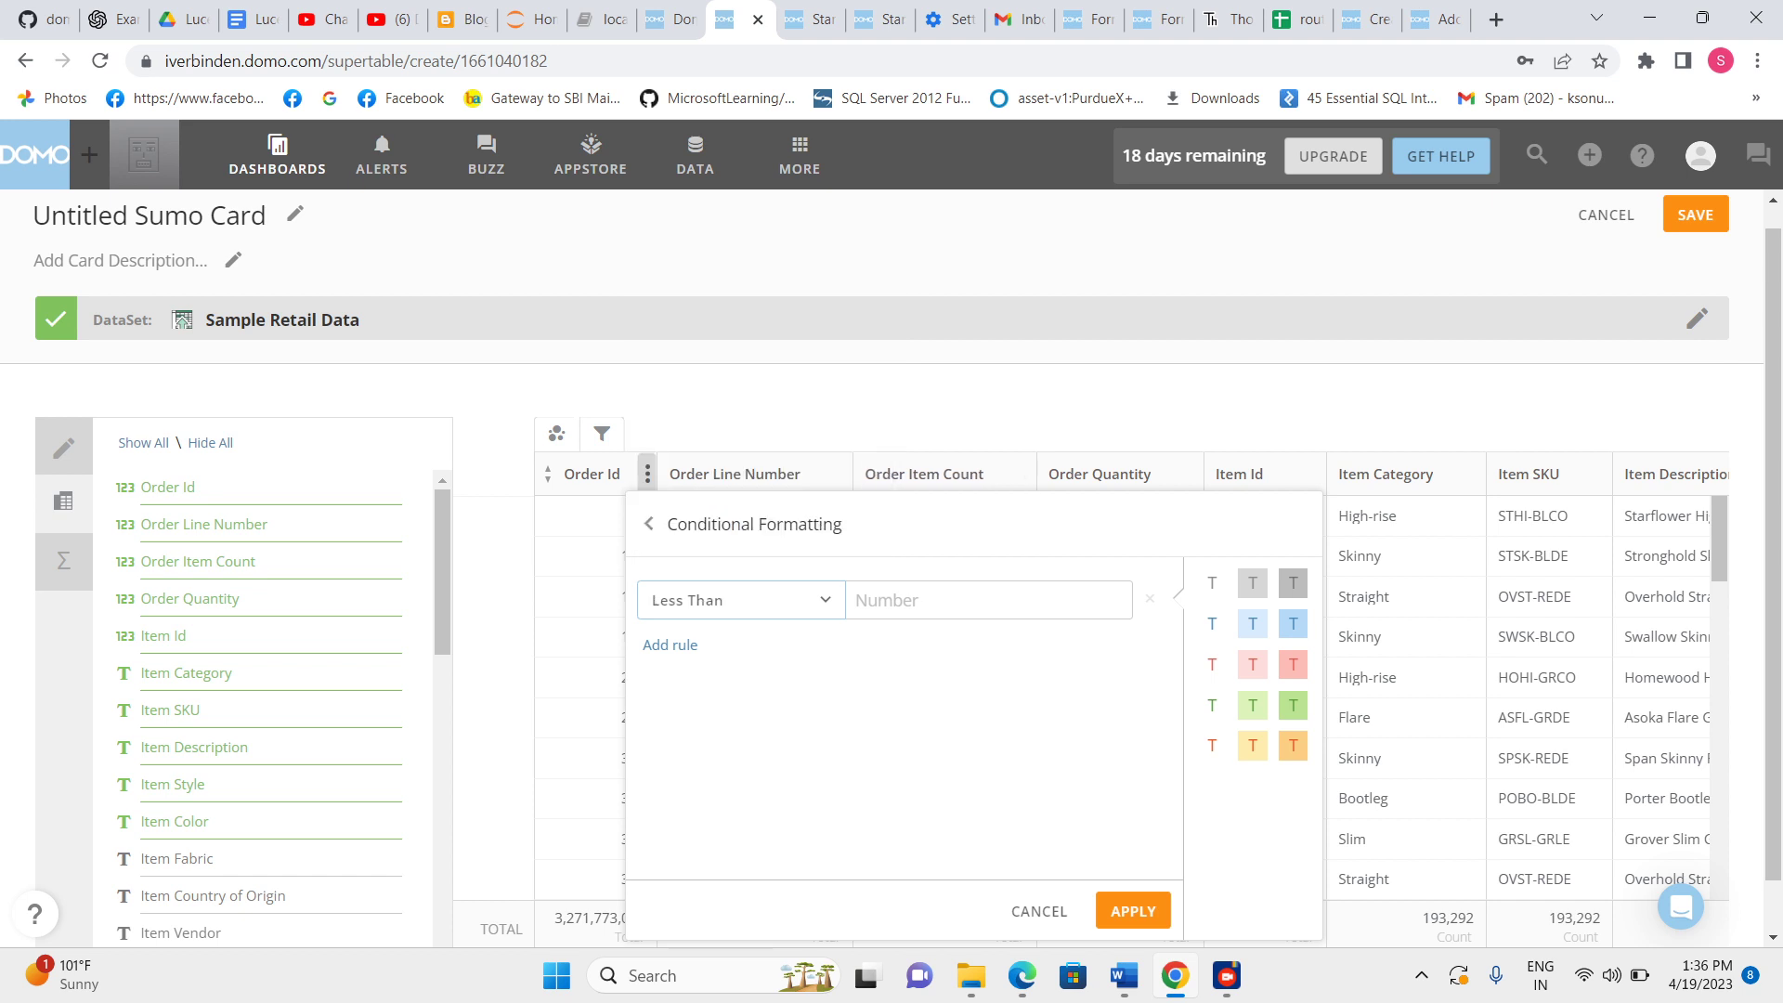
type("678")
left_click(1293, 623)
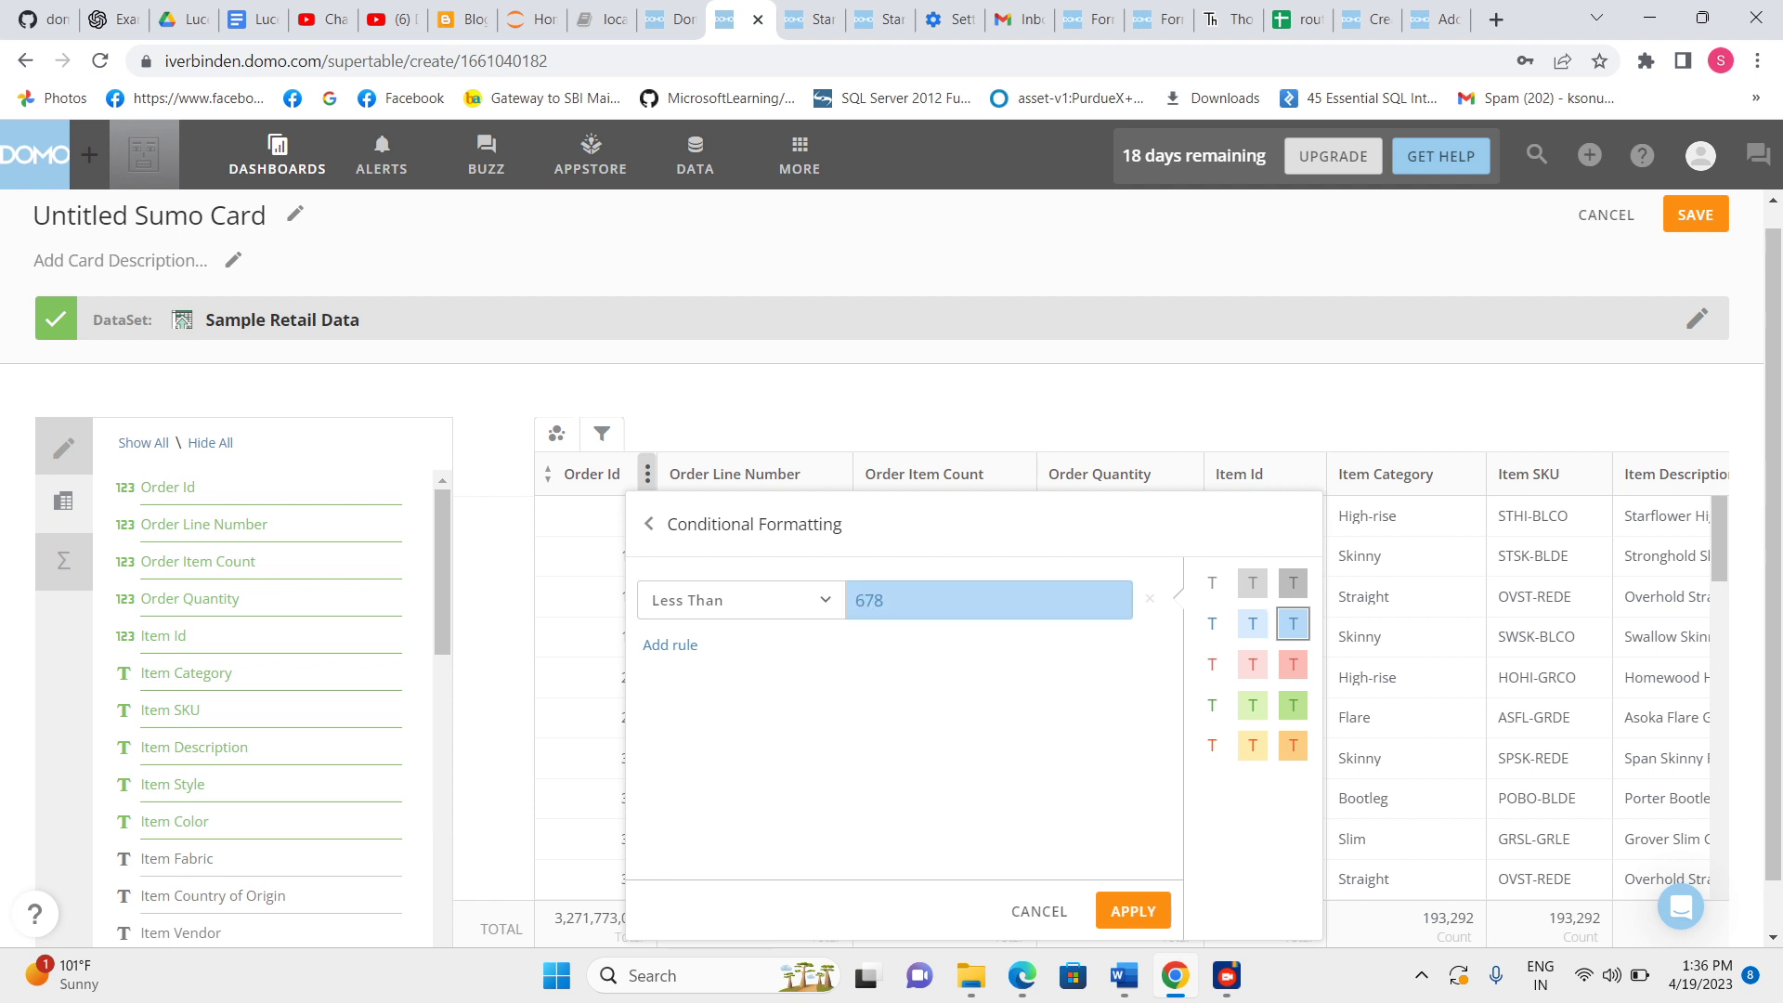
left_click(1293, 665)
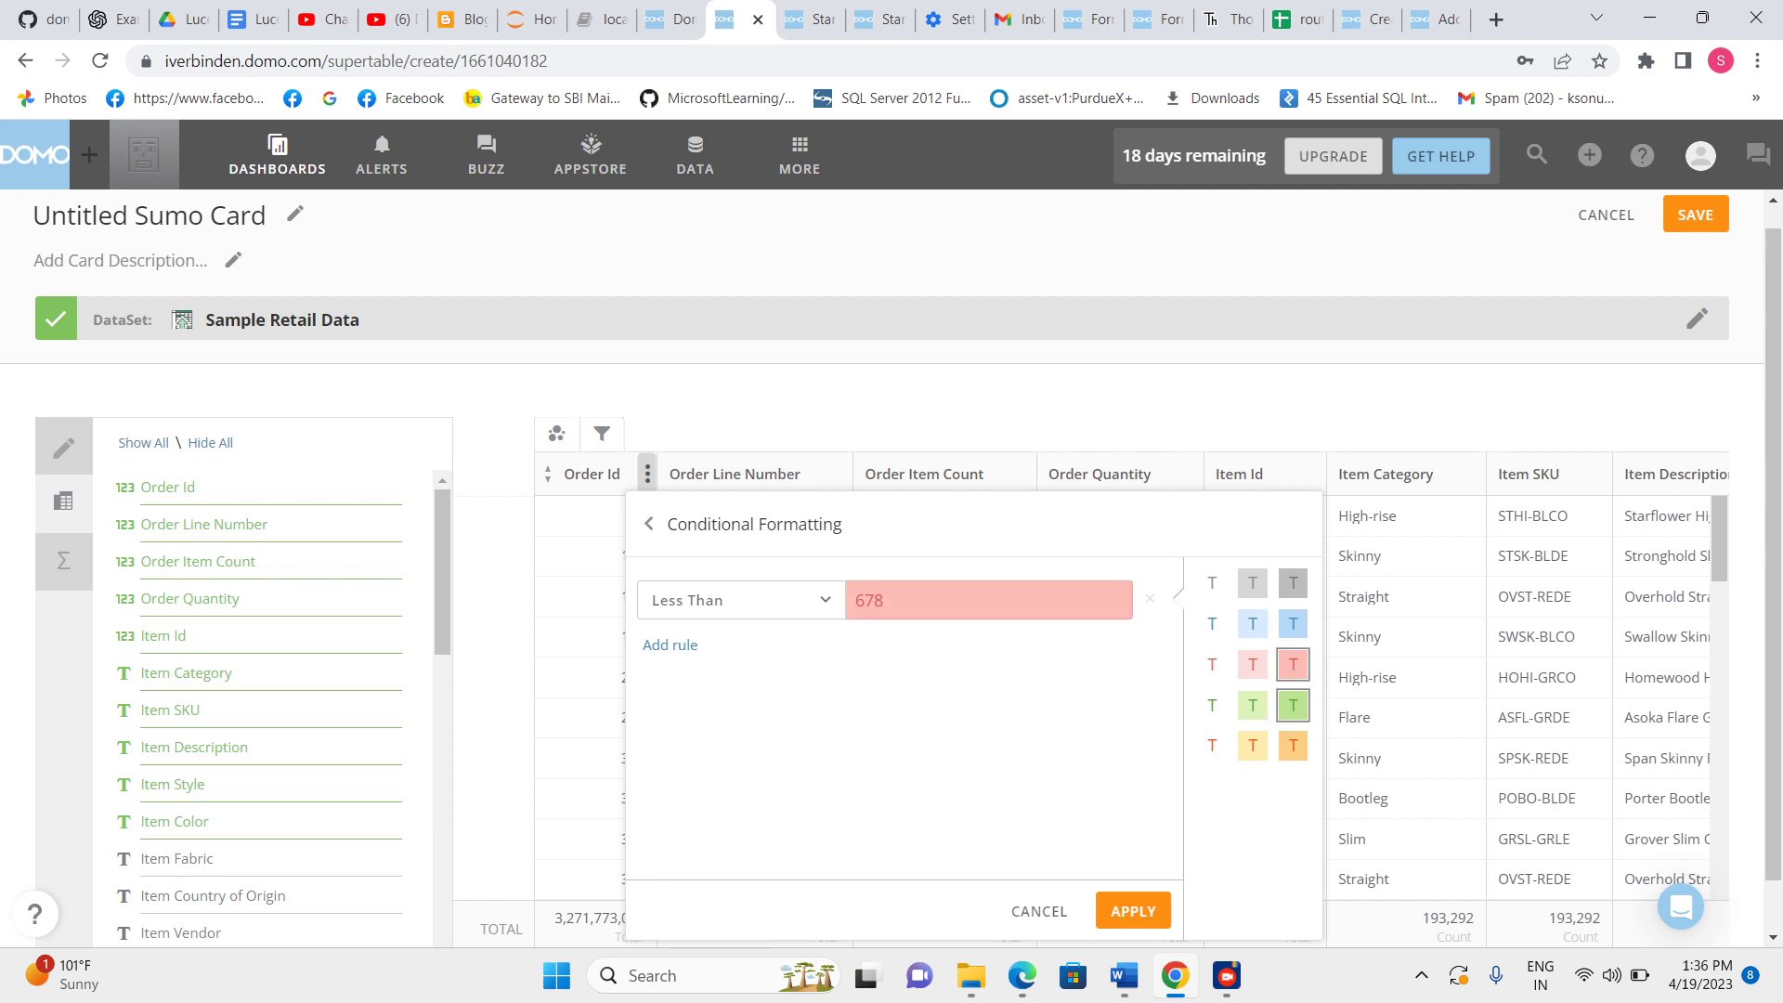
left_click(1293, 706)
left_click(669, 644)
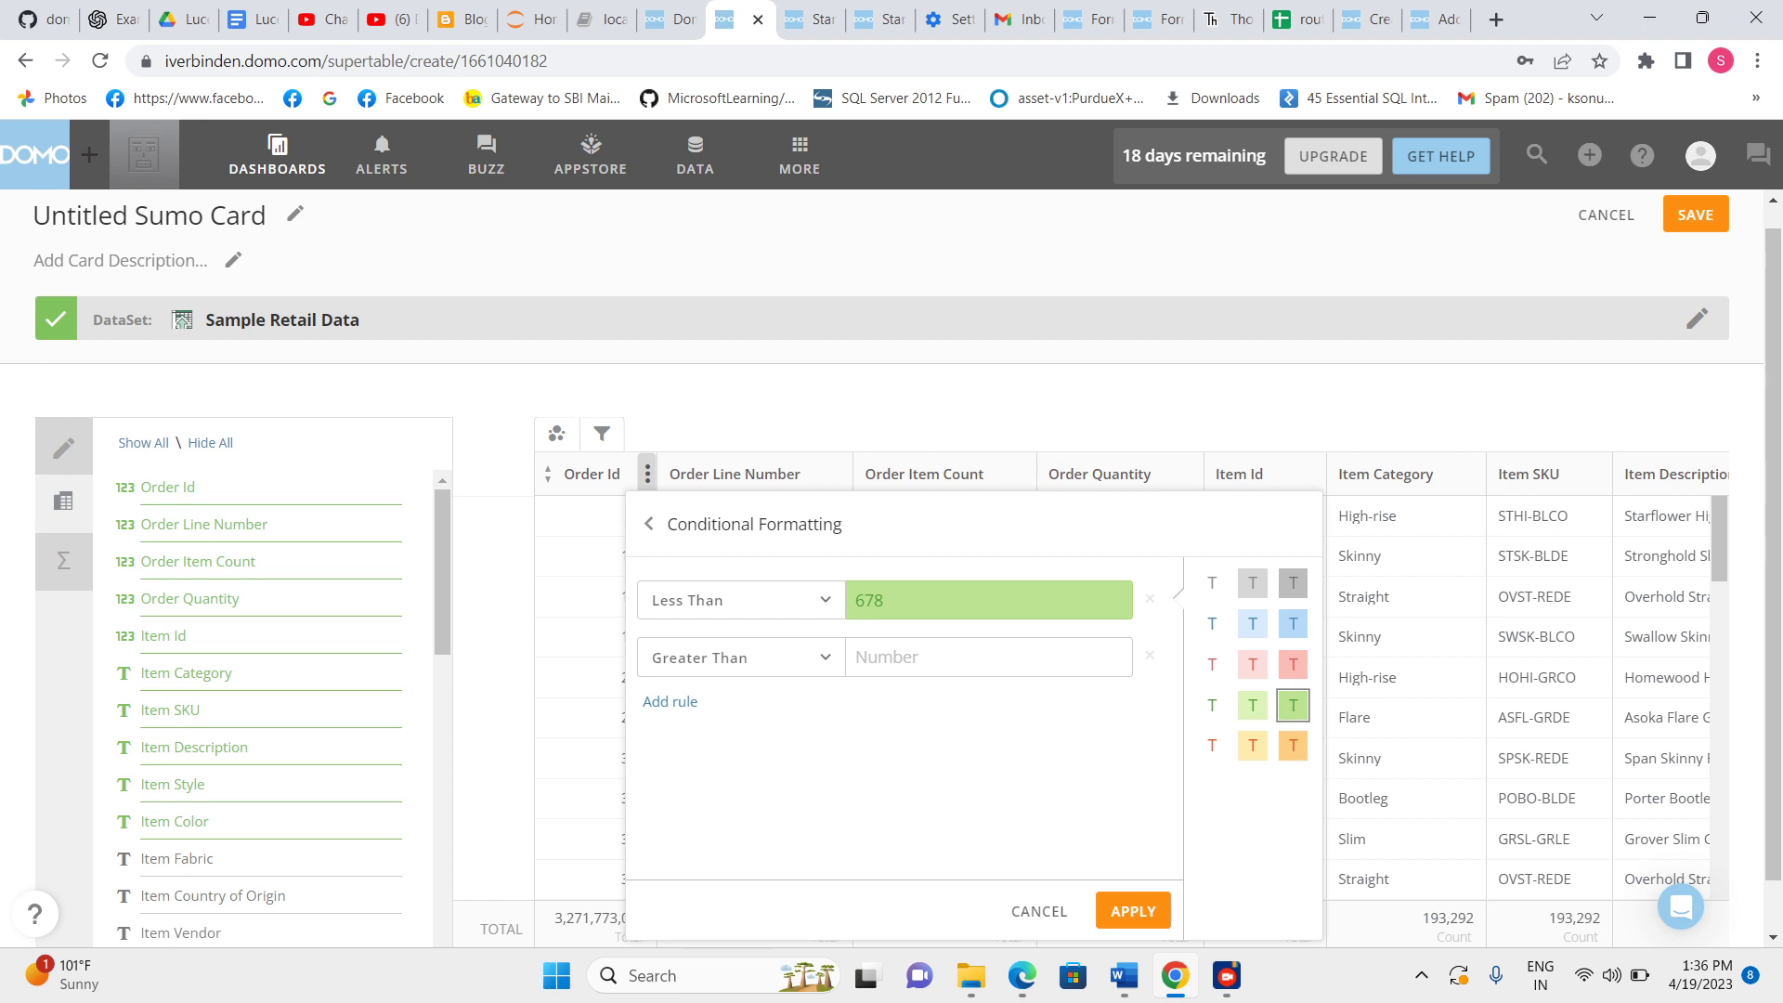
left_click(648, 523)
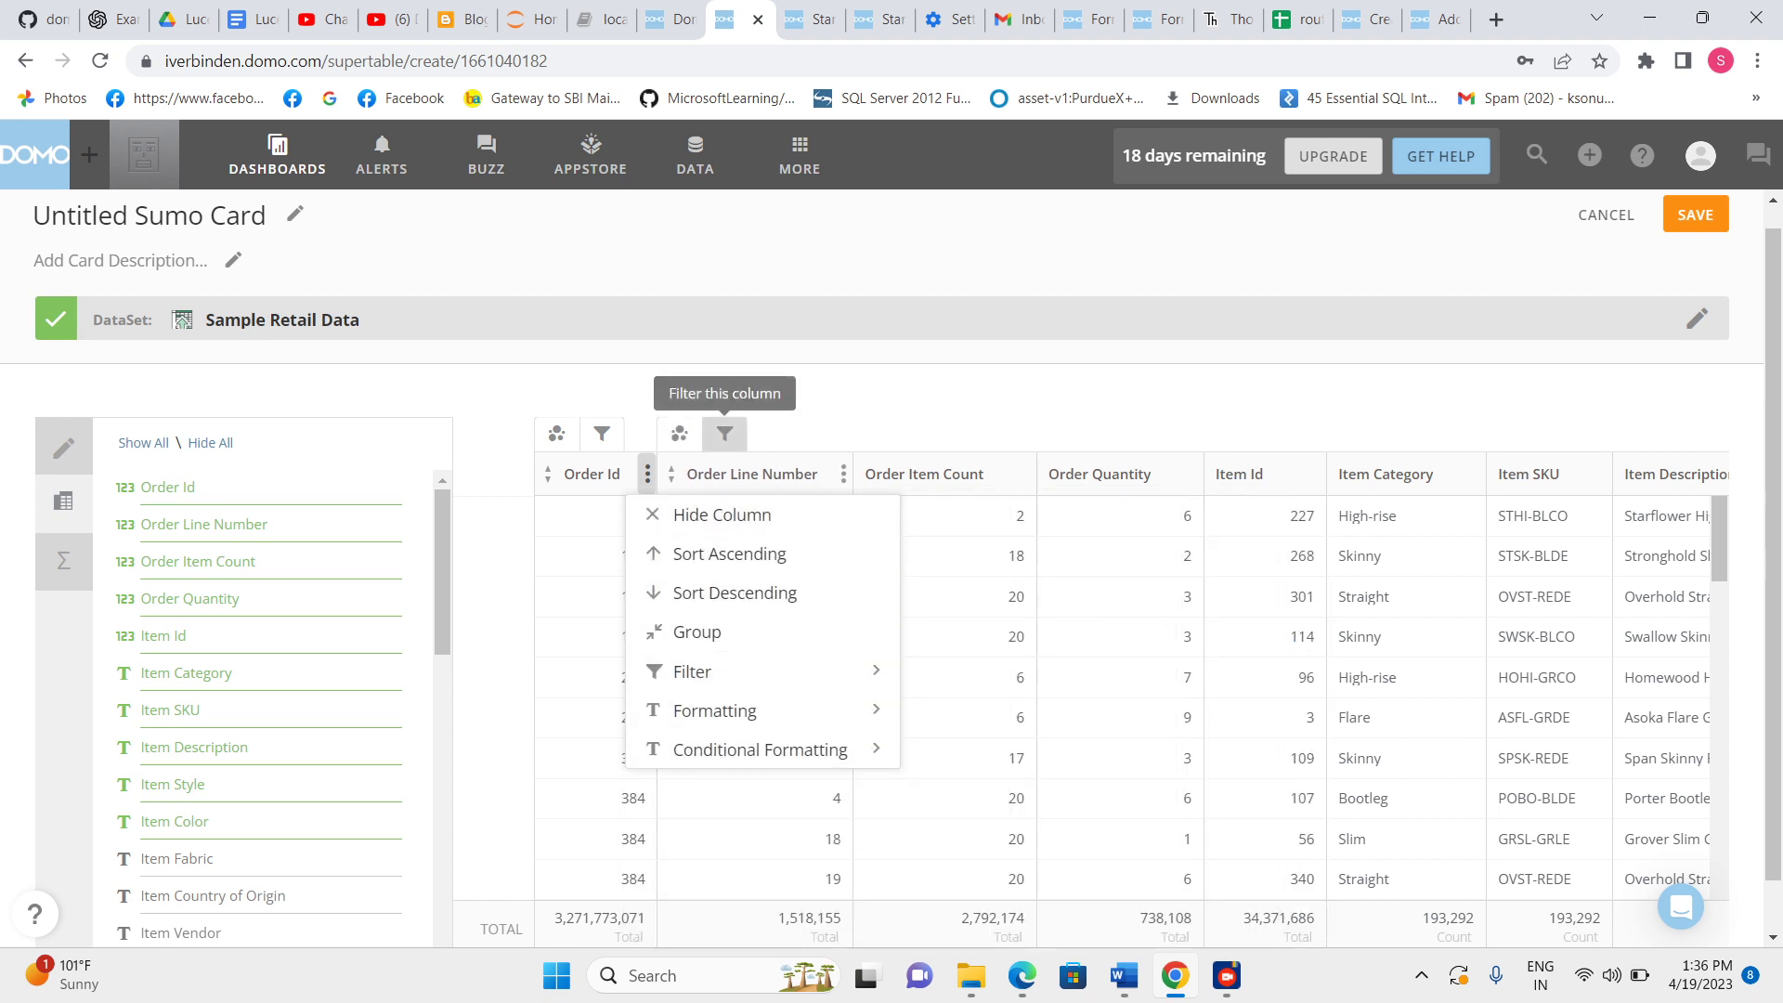
left_click(724, 436)
left_click(920, 434)
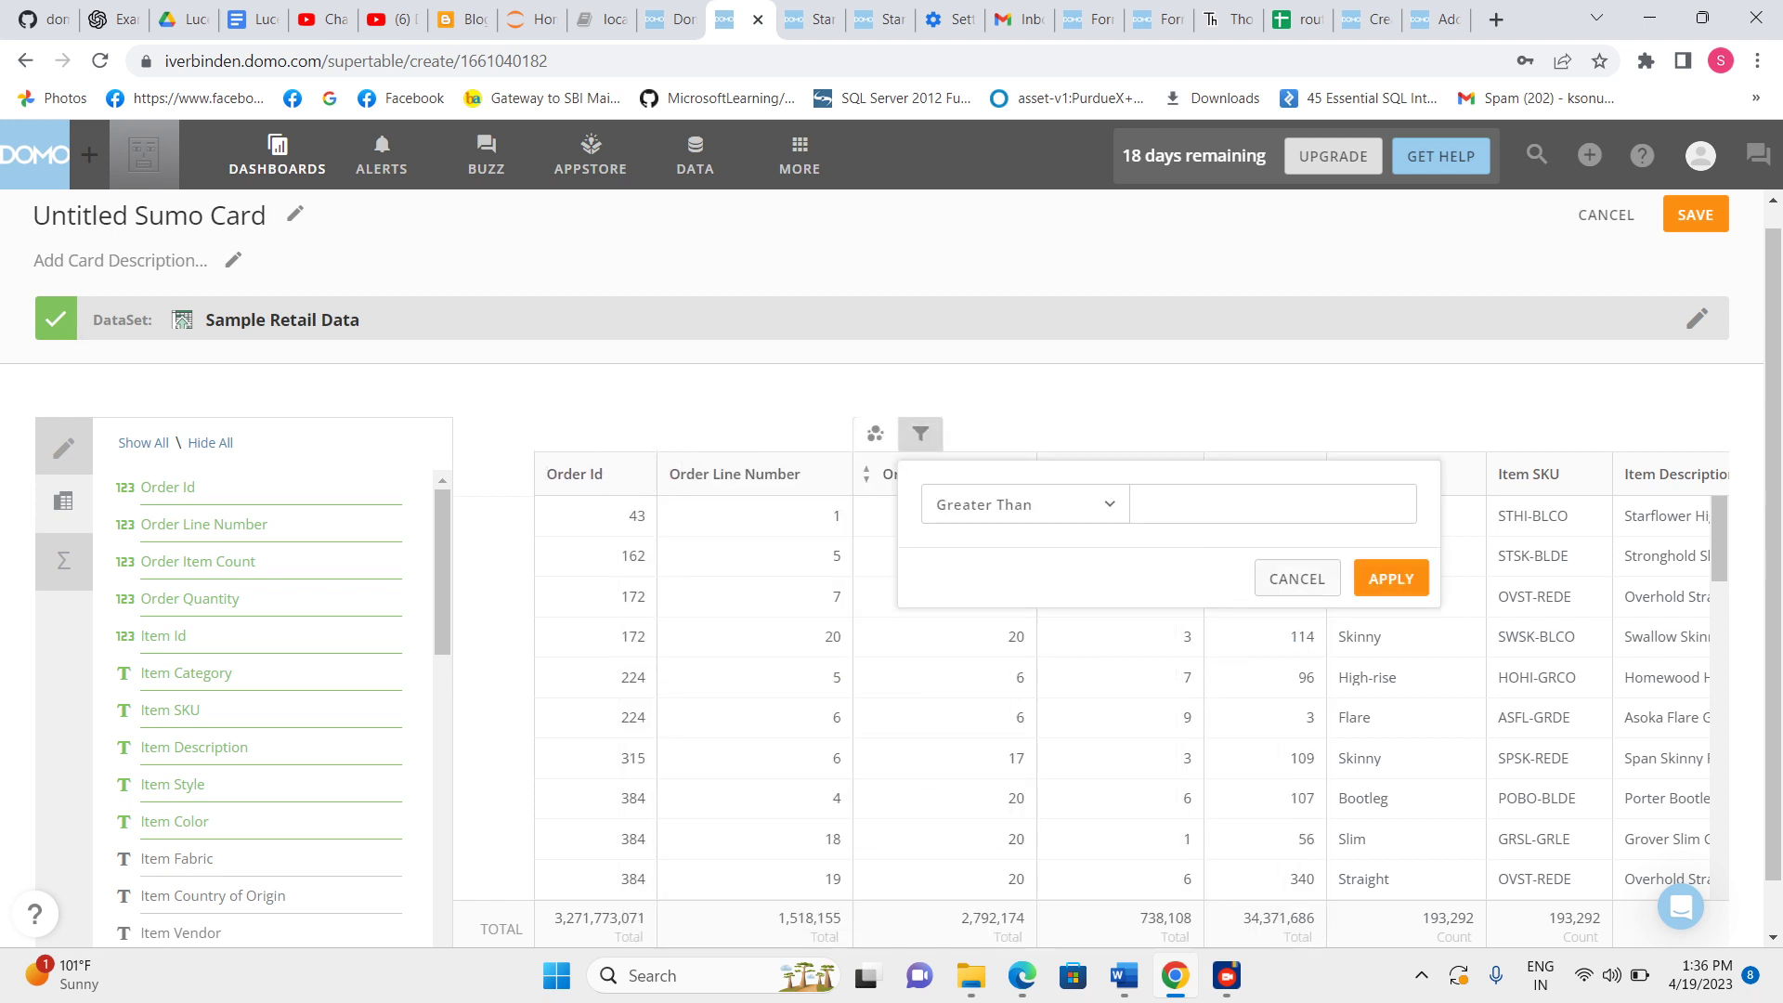
left_click(1298, 579)
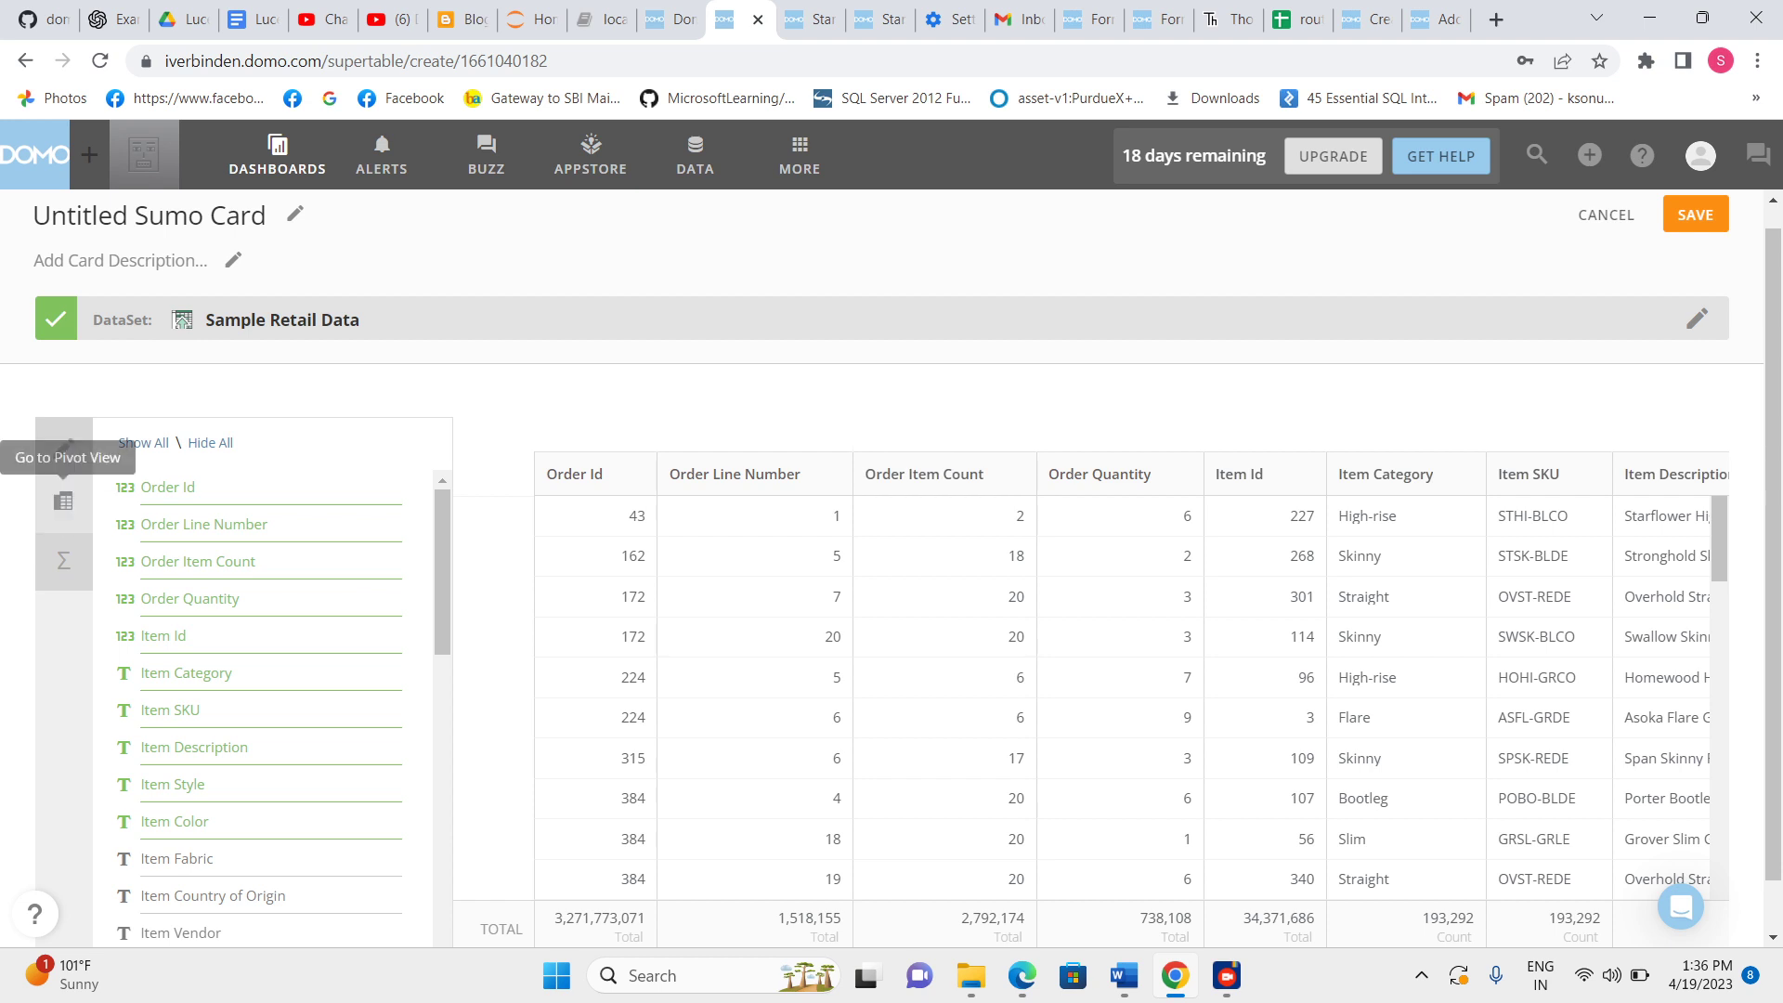
Build a pivot with Item Category as rows, Item Color as columns and Item Price as values.
left_click(63, 501)
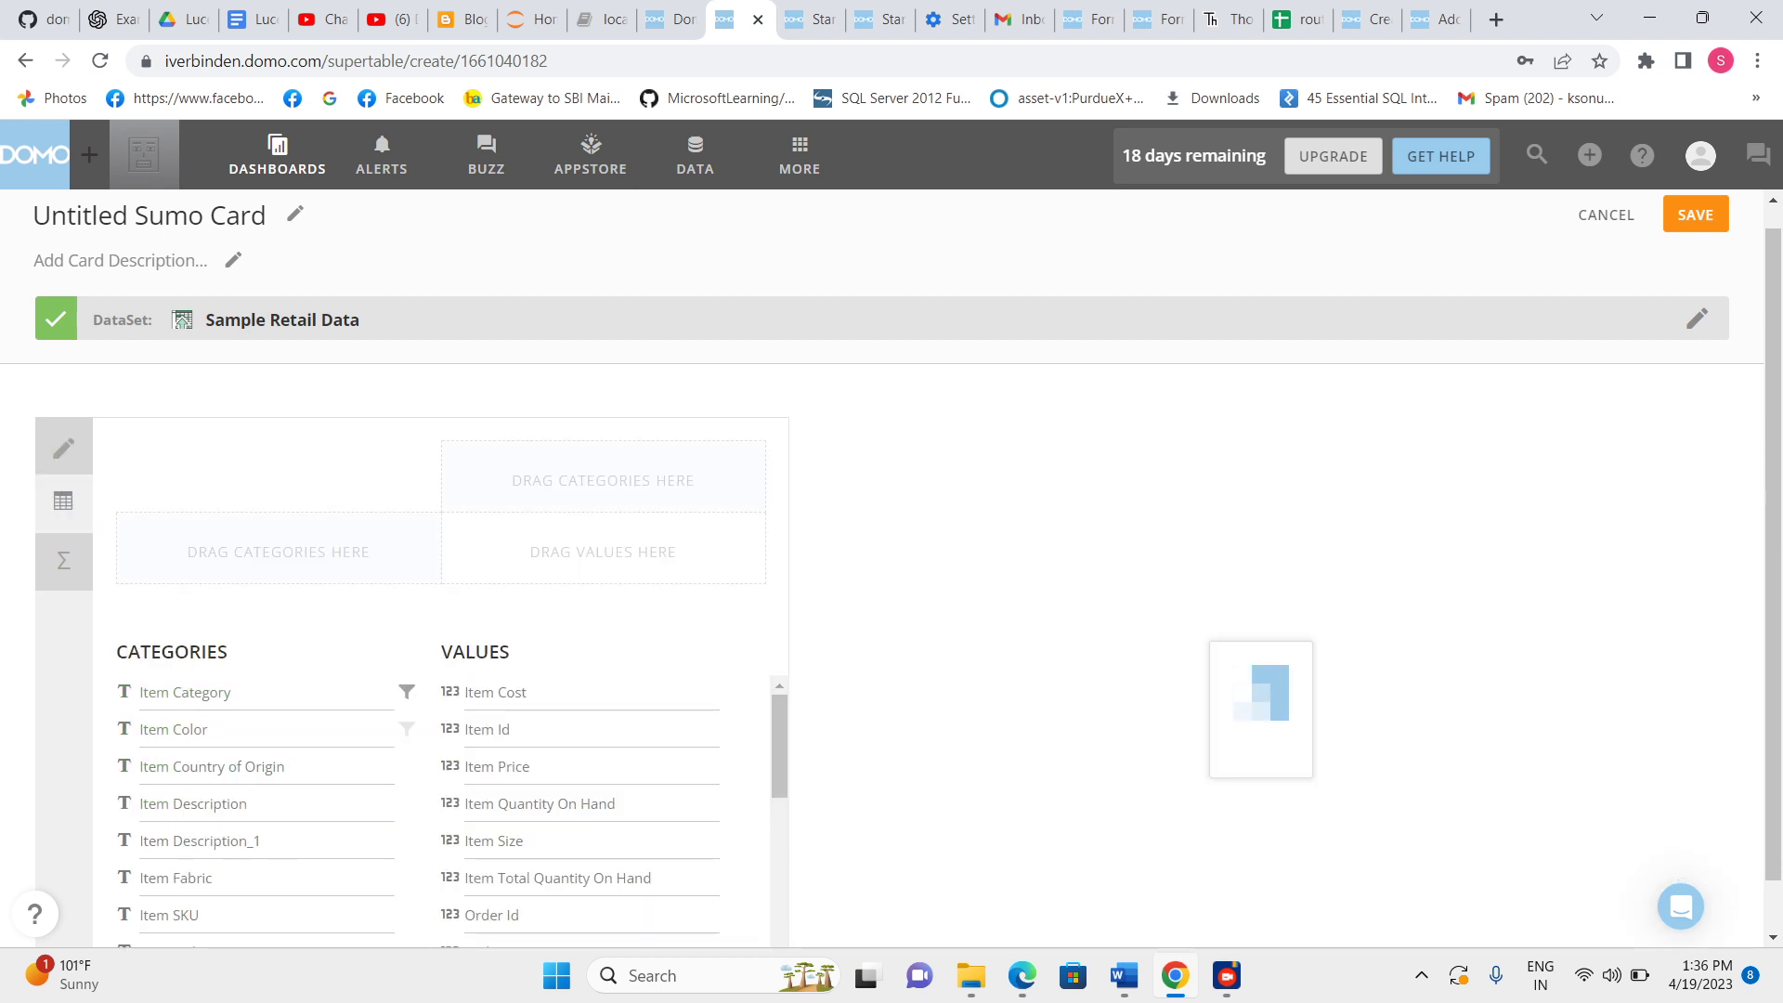
left_click_drag(186, 693, 252, 548)
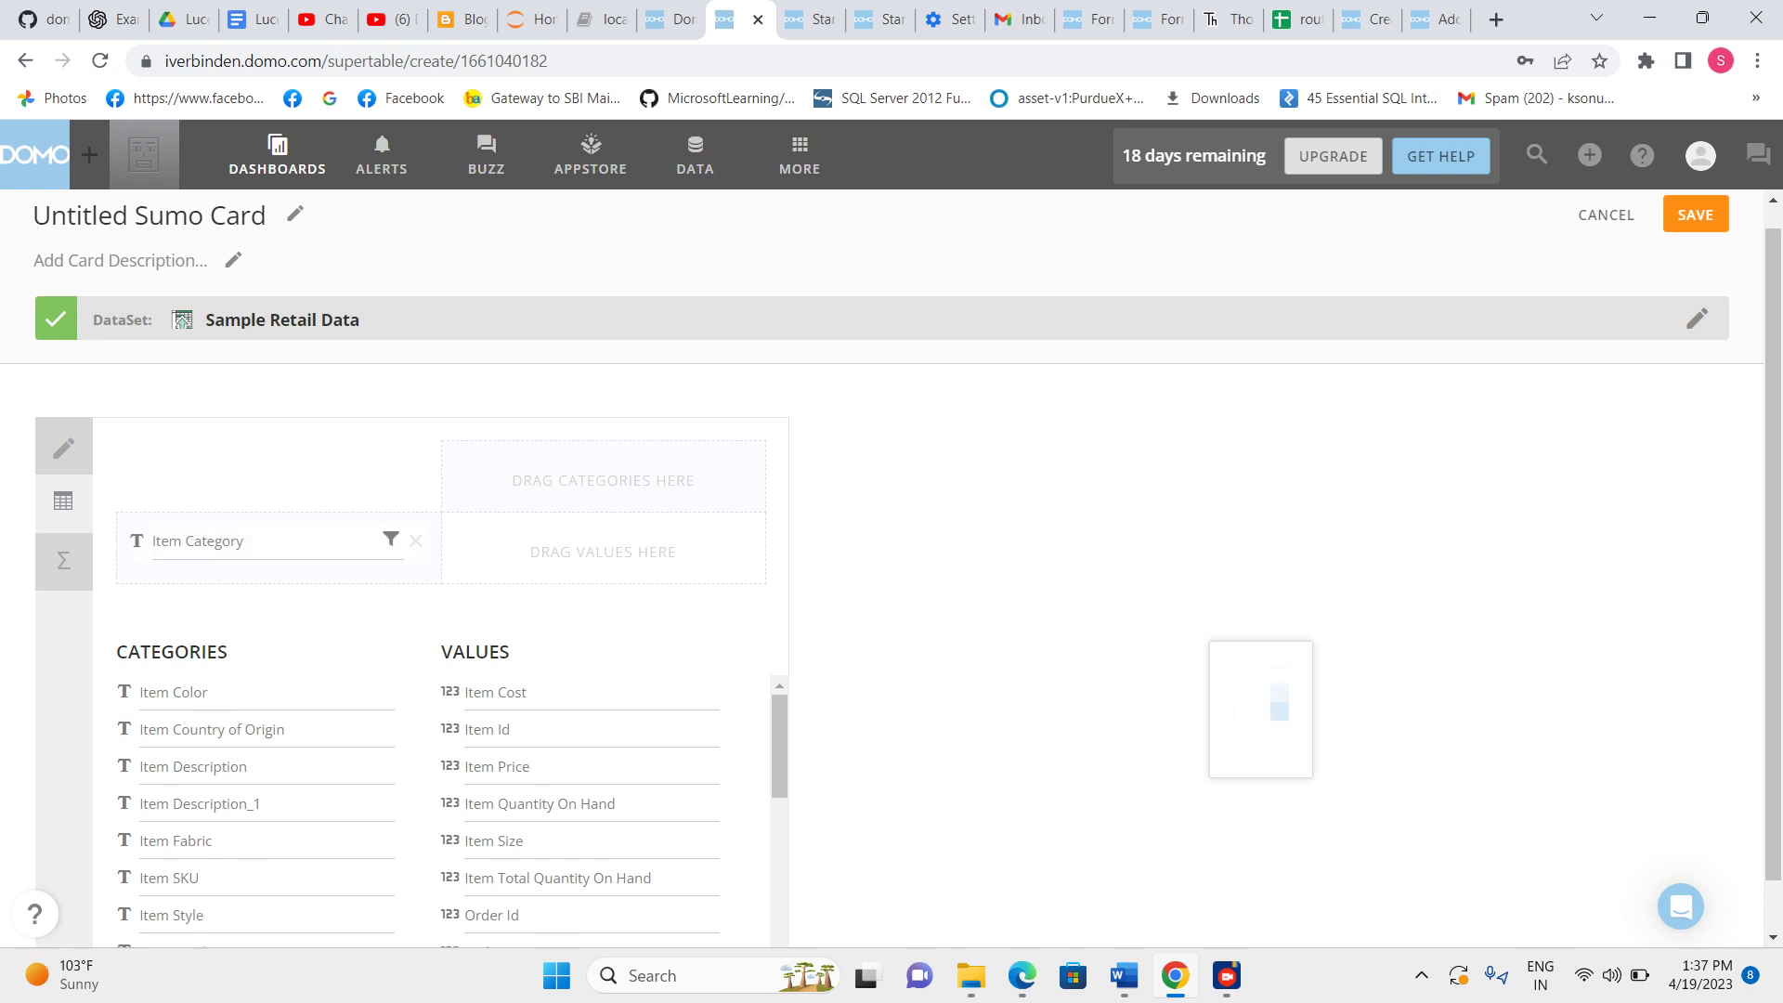
left_click_drag(174, 692, 538, 469)
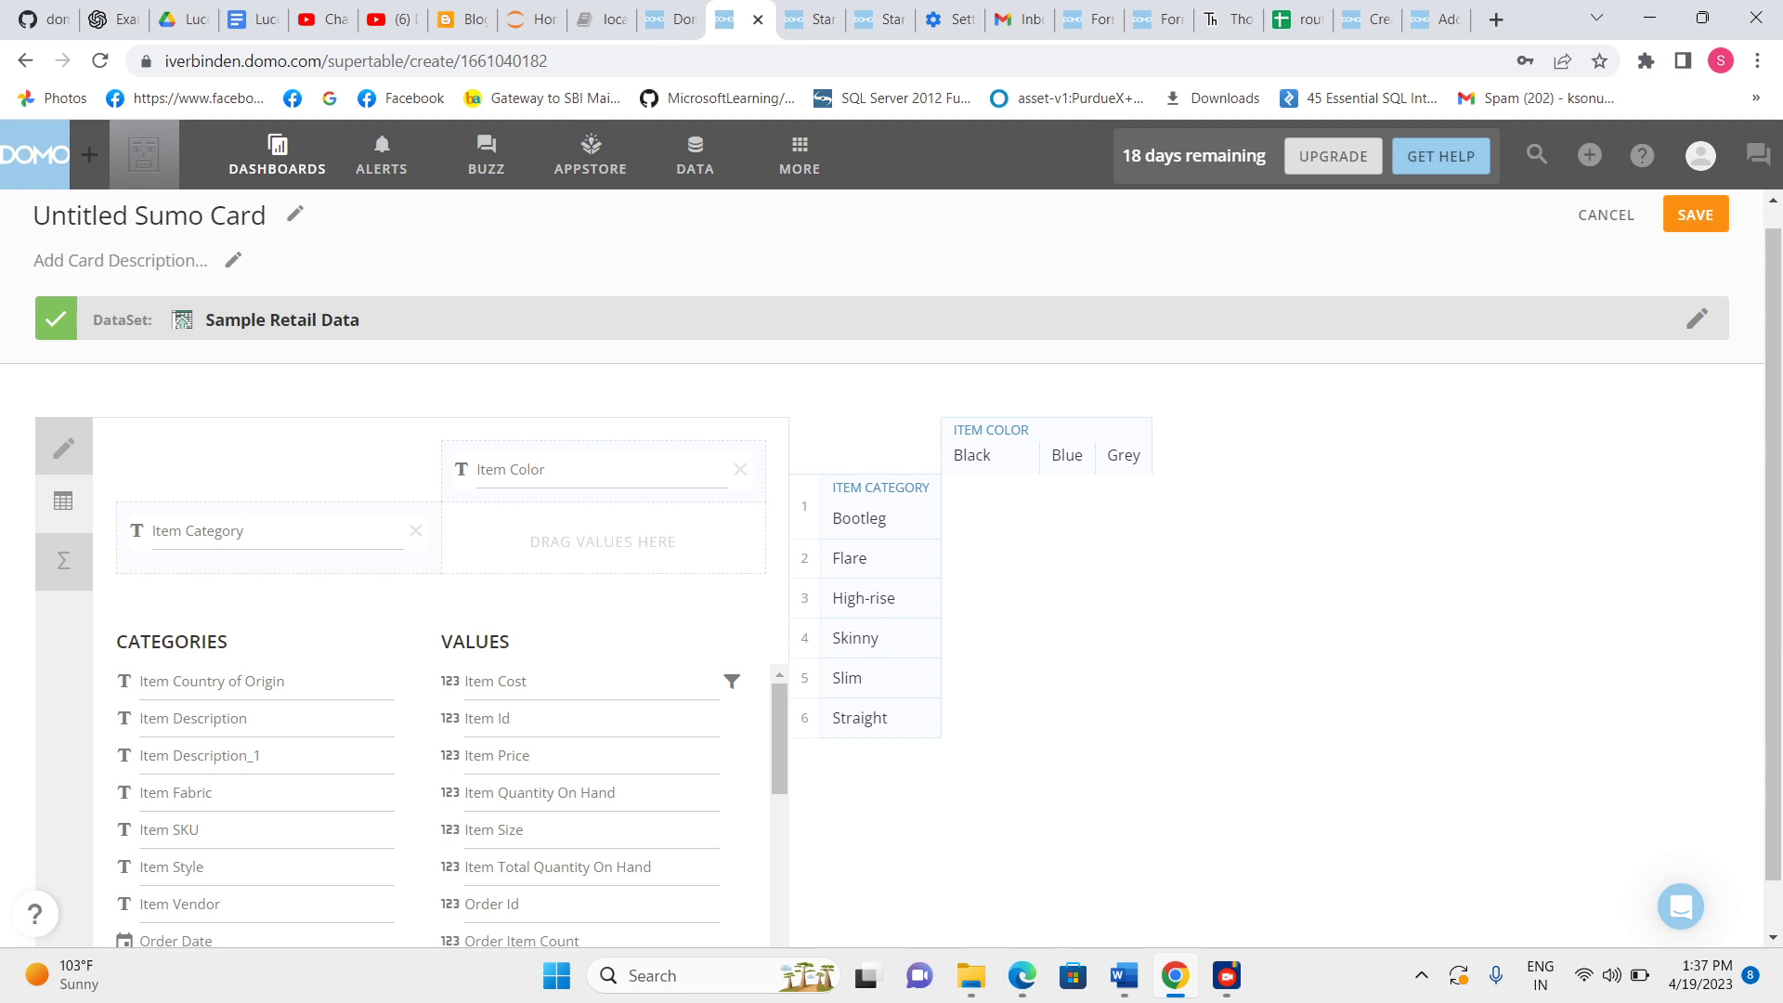
left_click_drag(497, 755, 493, 538)
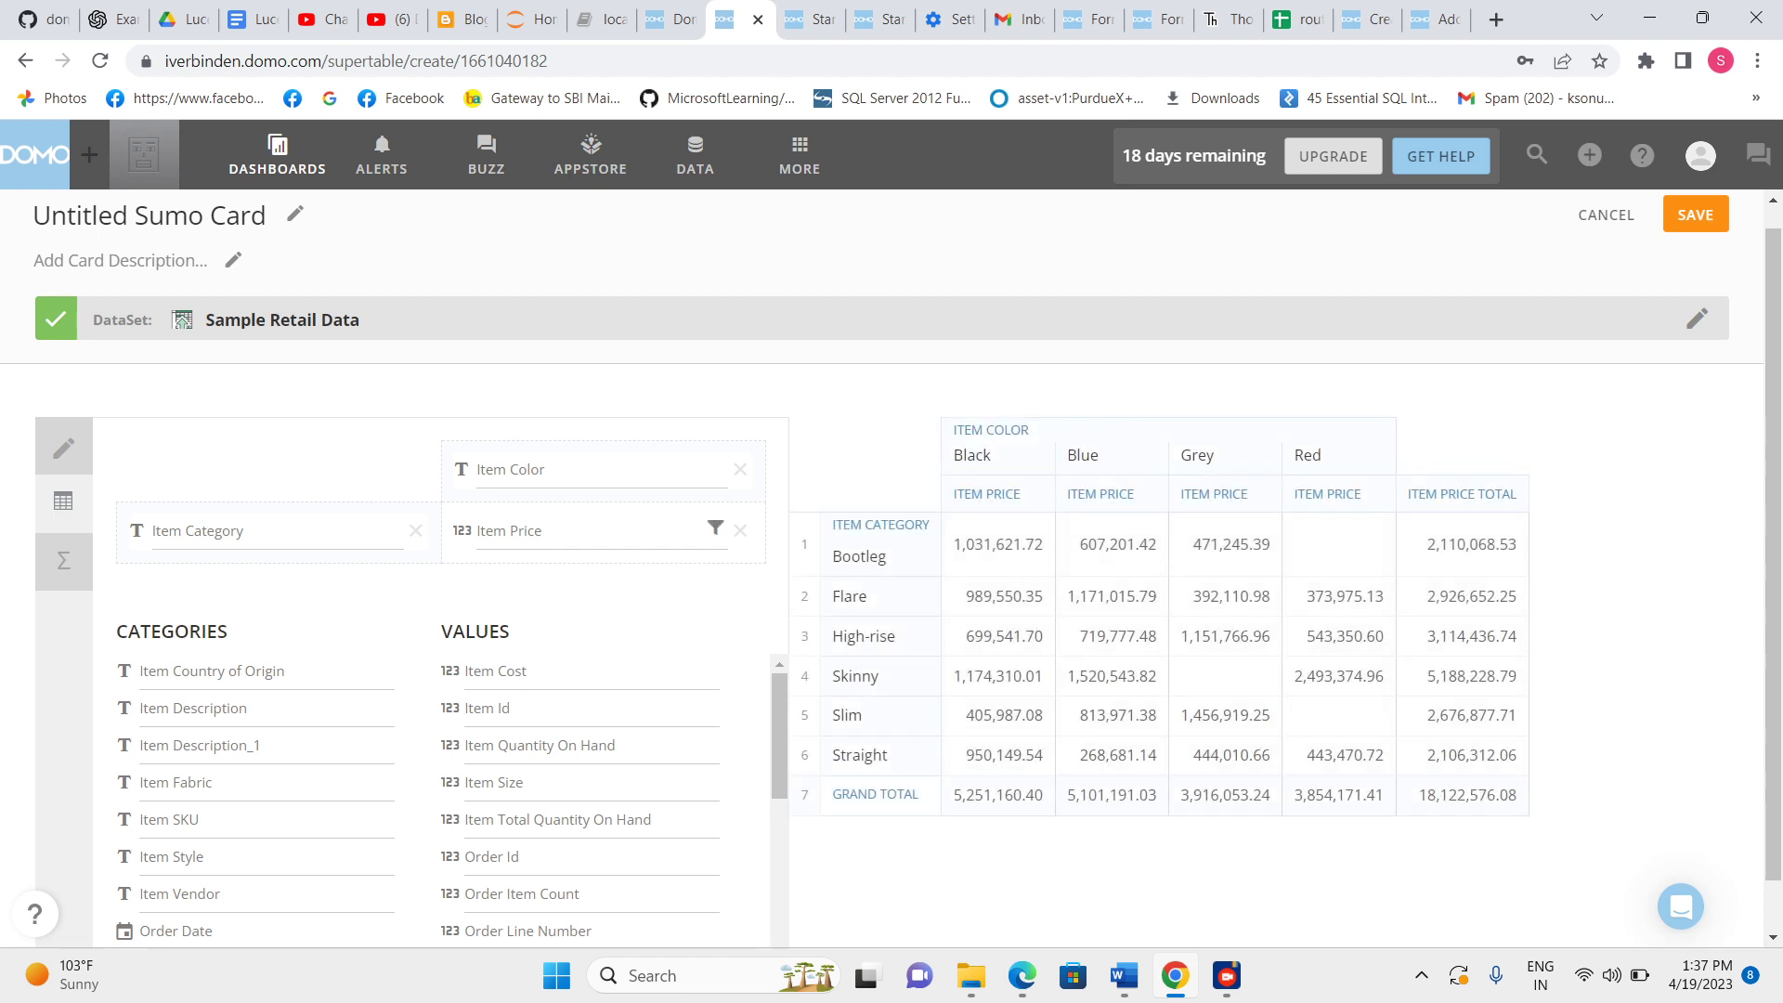
left_click(715, 527)
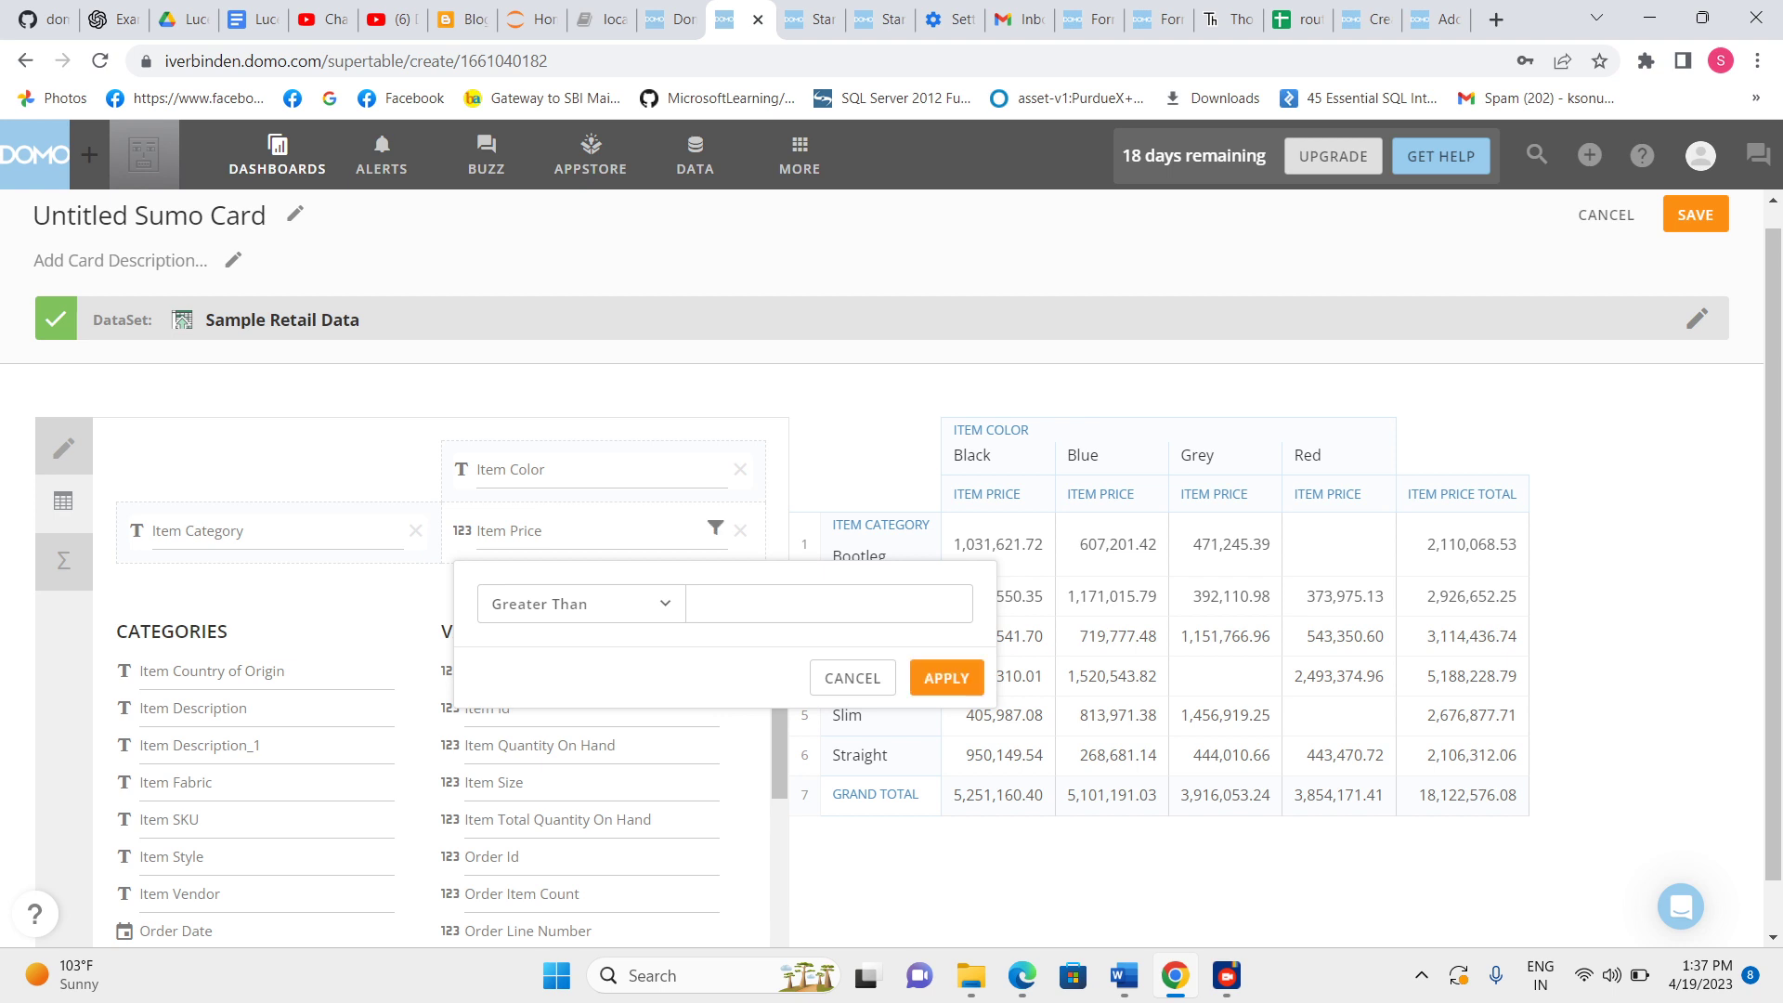
left_click(853, 678)
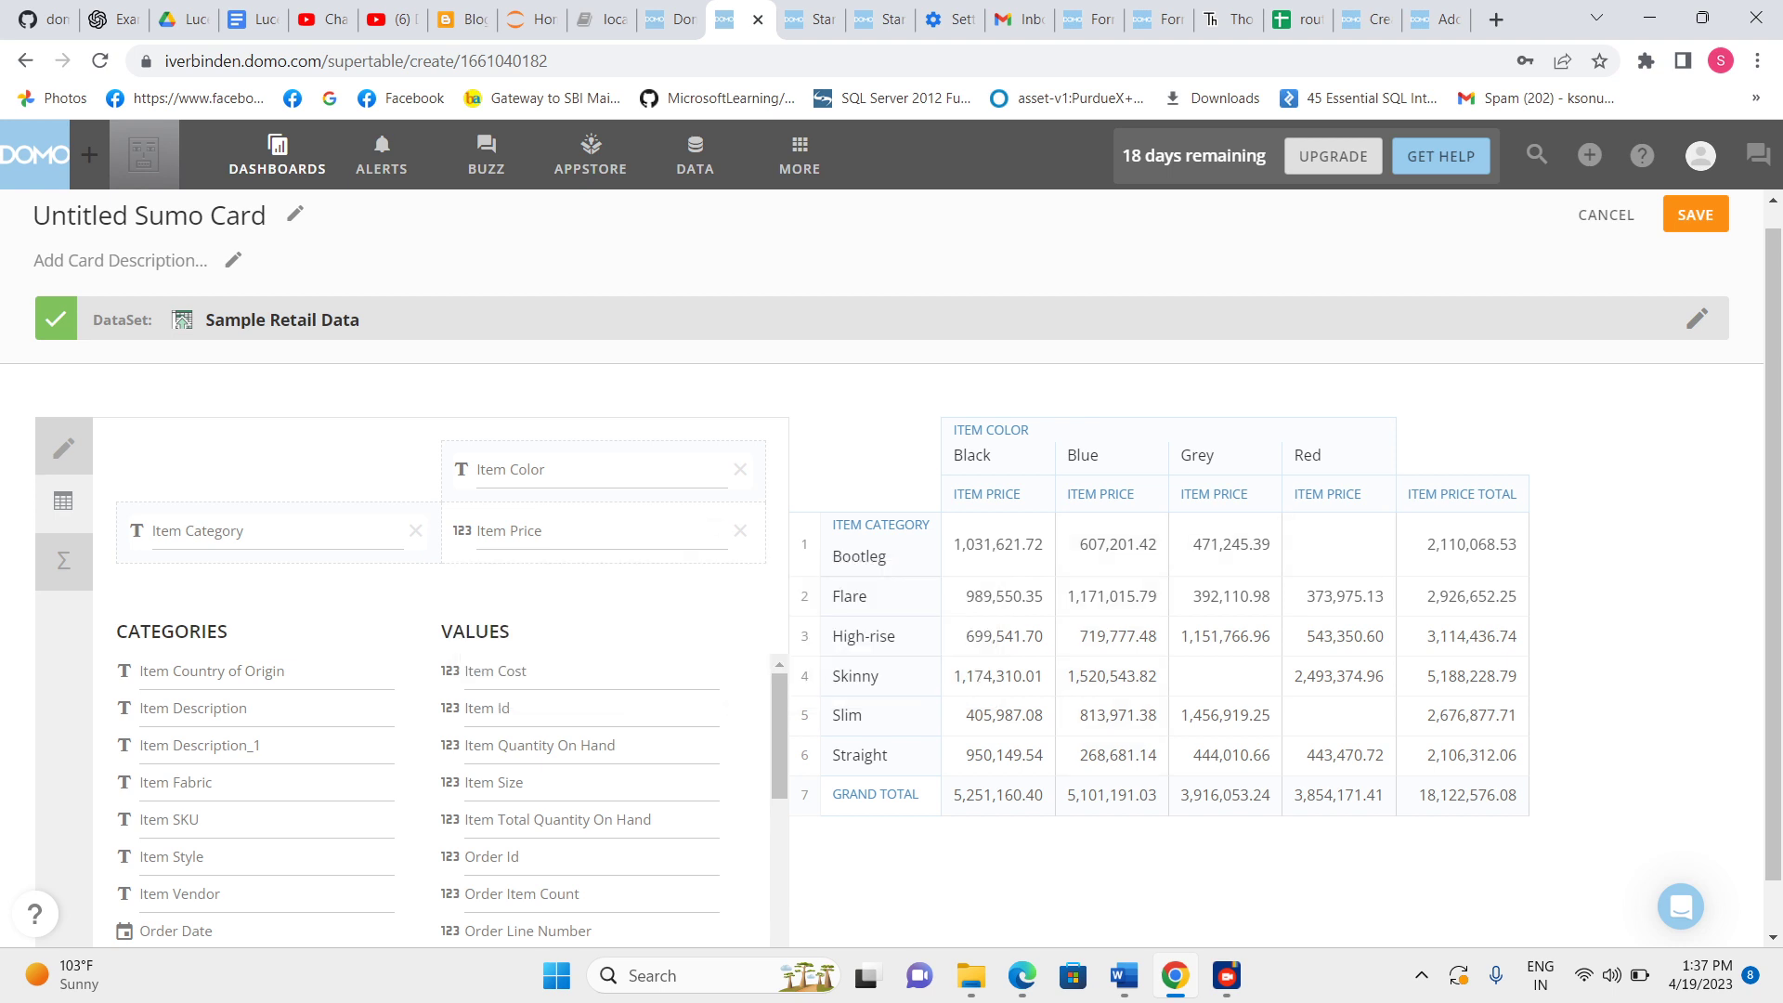
Set the Item Price aggregate to Count in the column view.
left_click(63, 500)
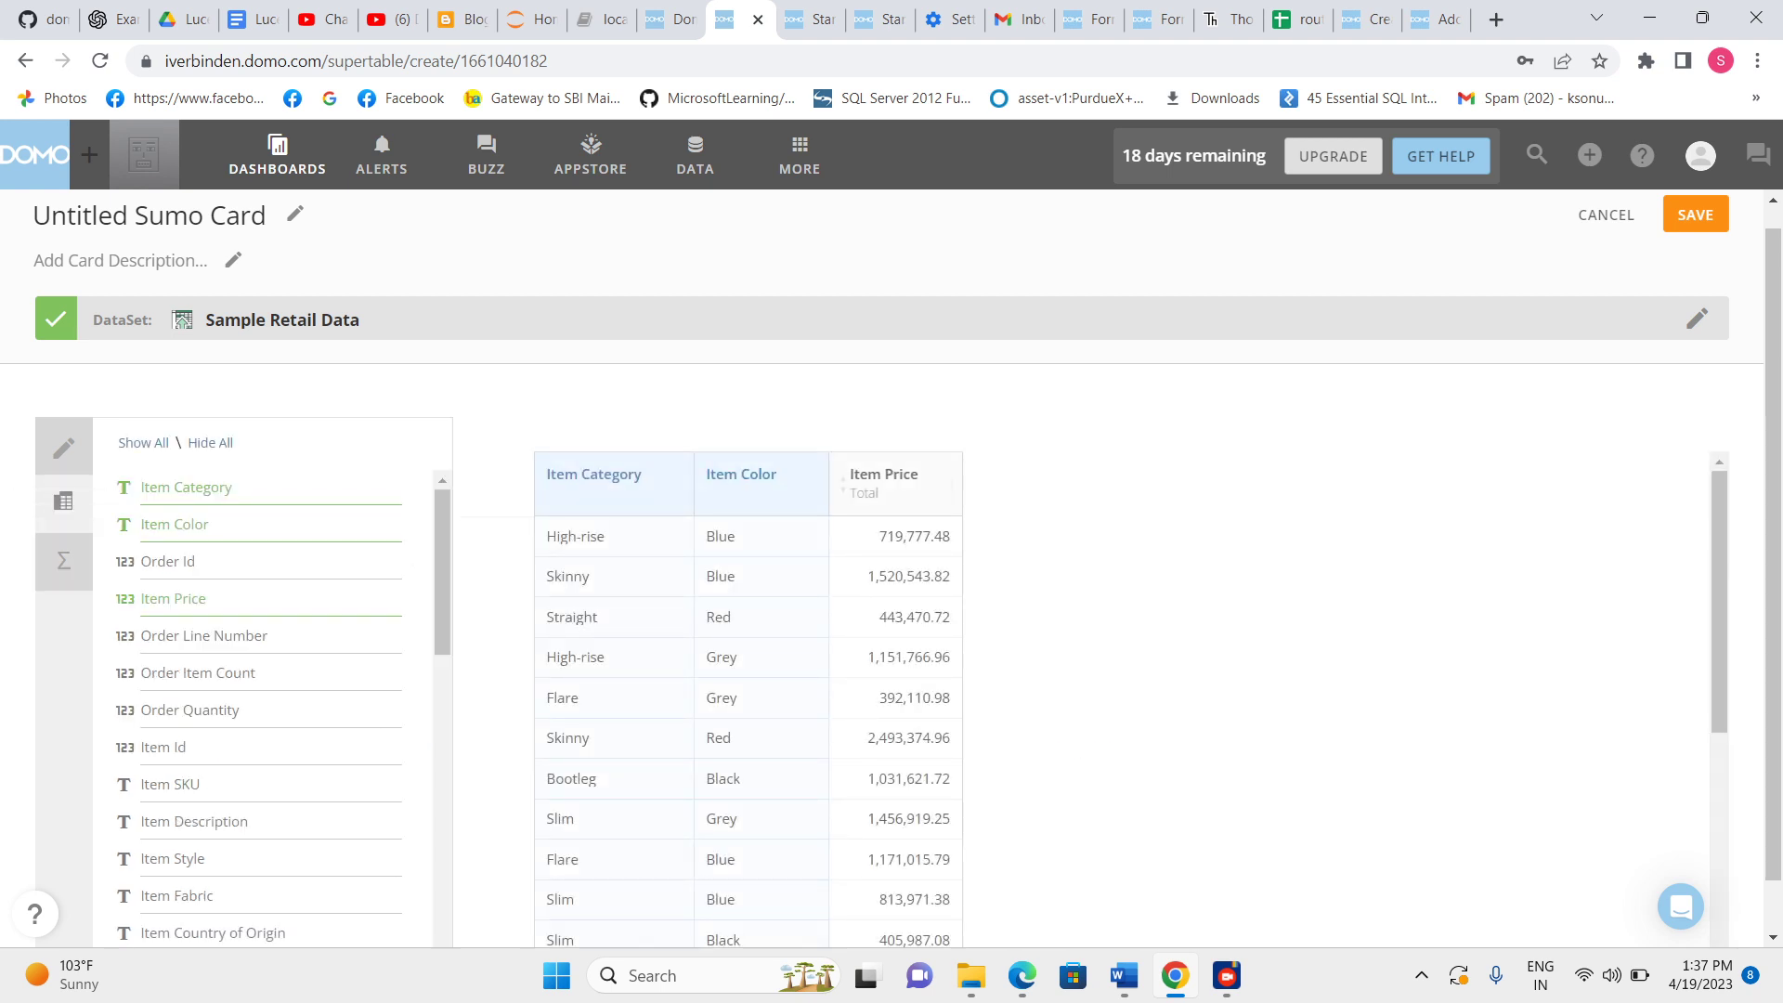
left_click(952, 483)
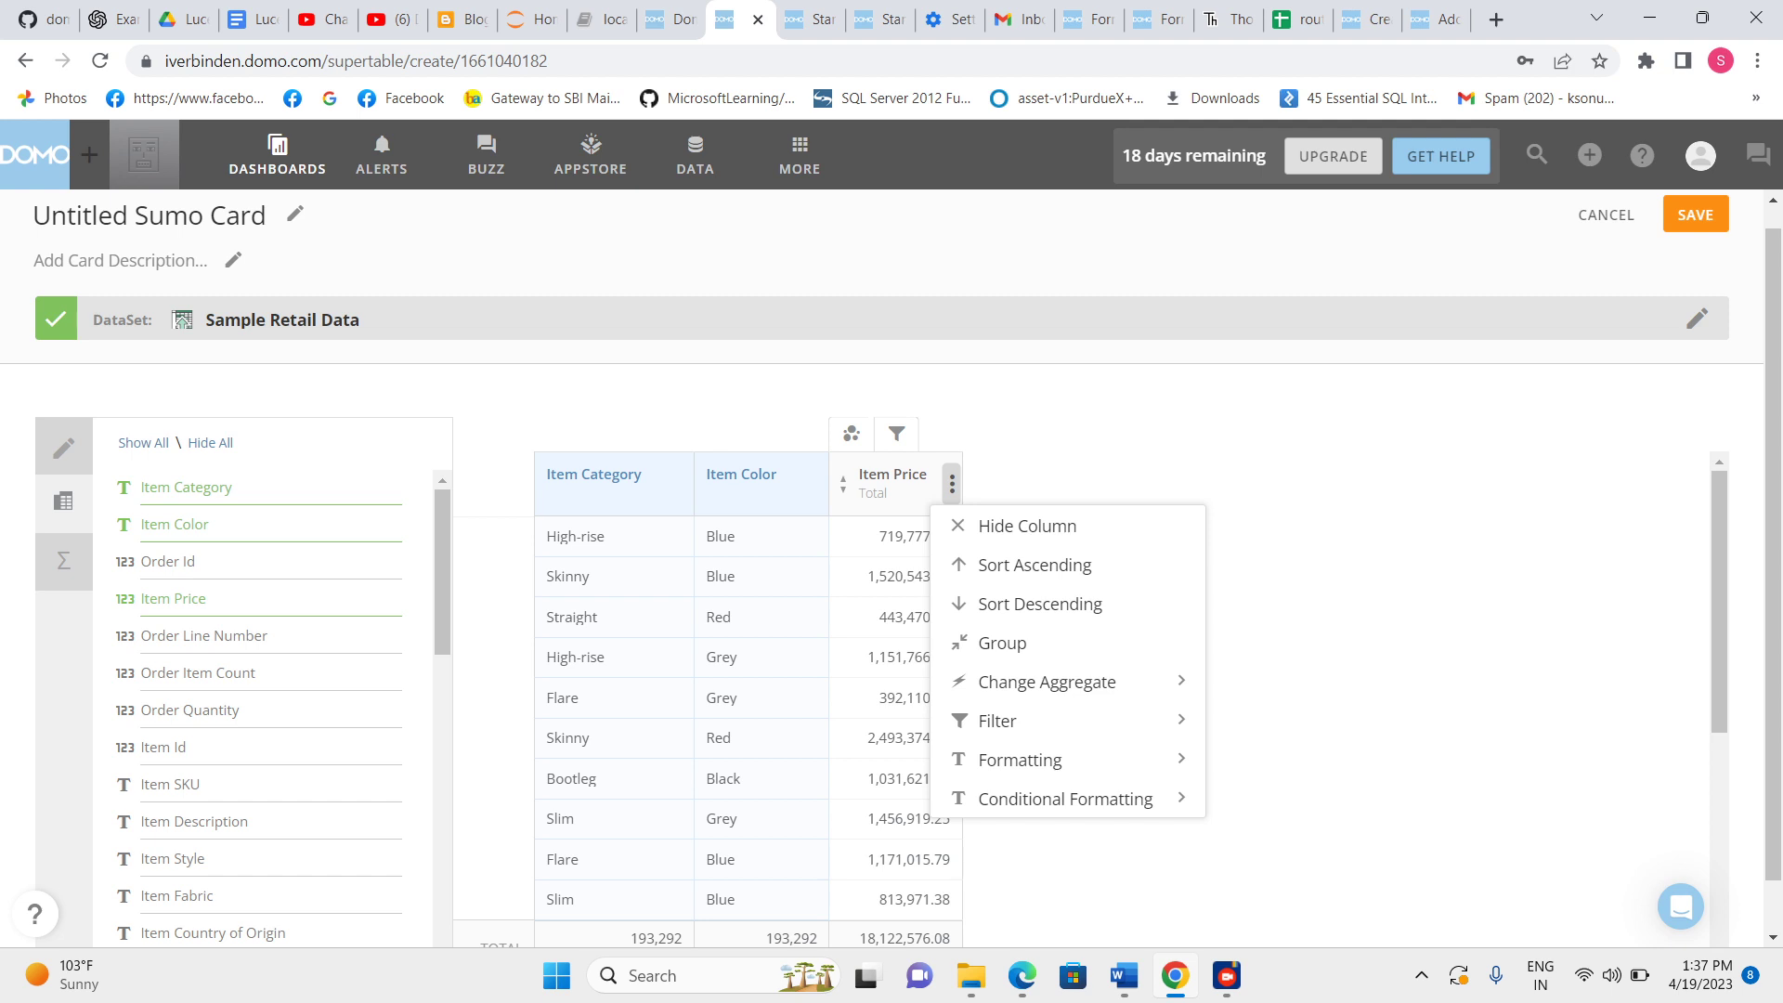
left_click(1046, 682)
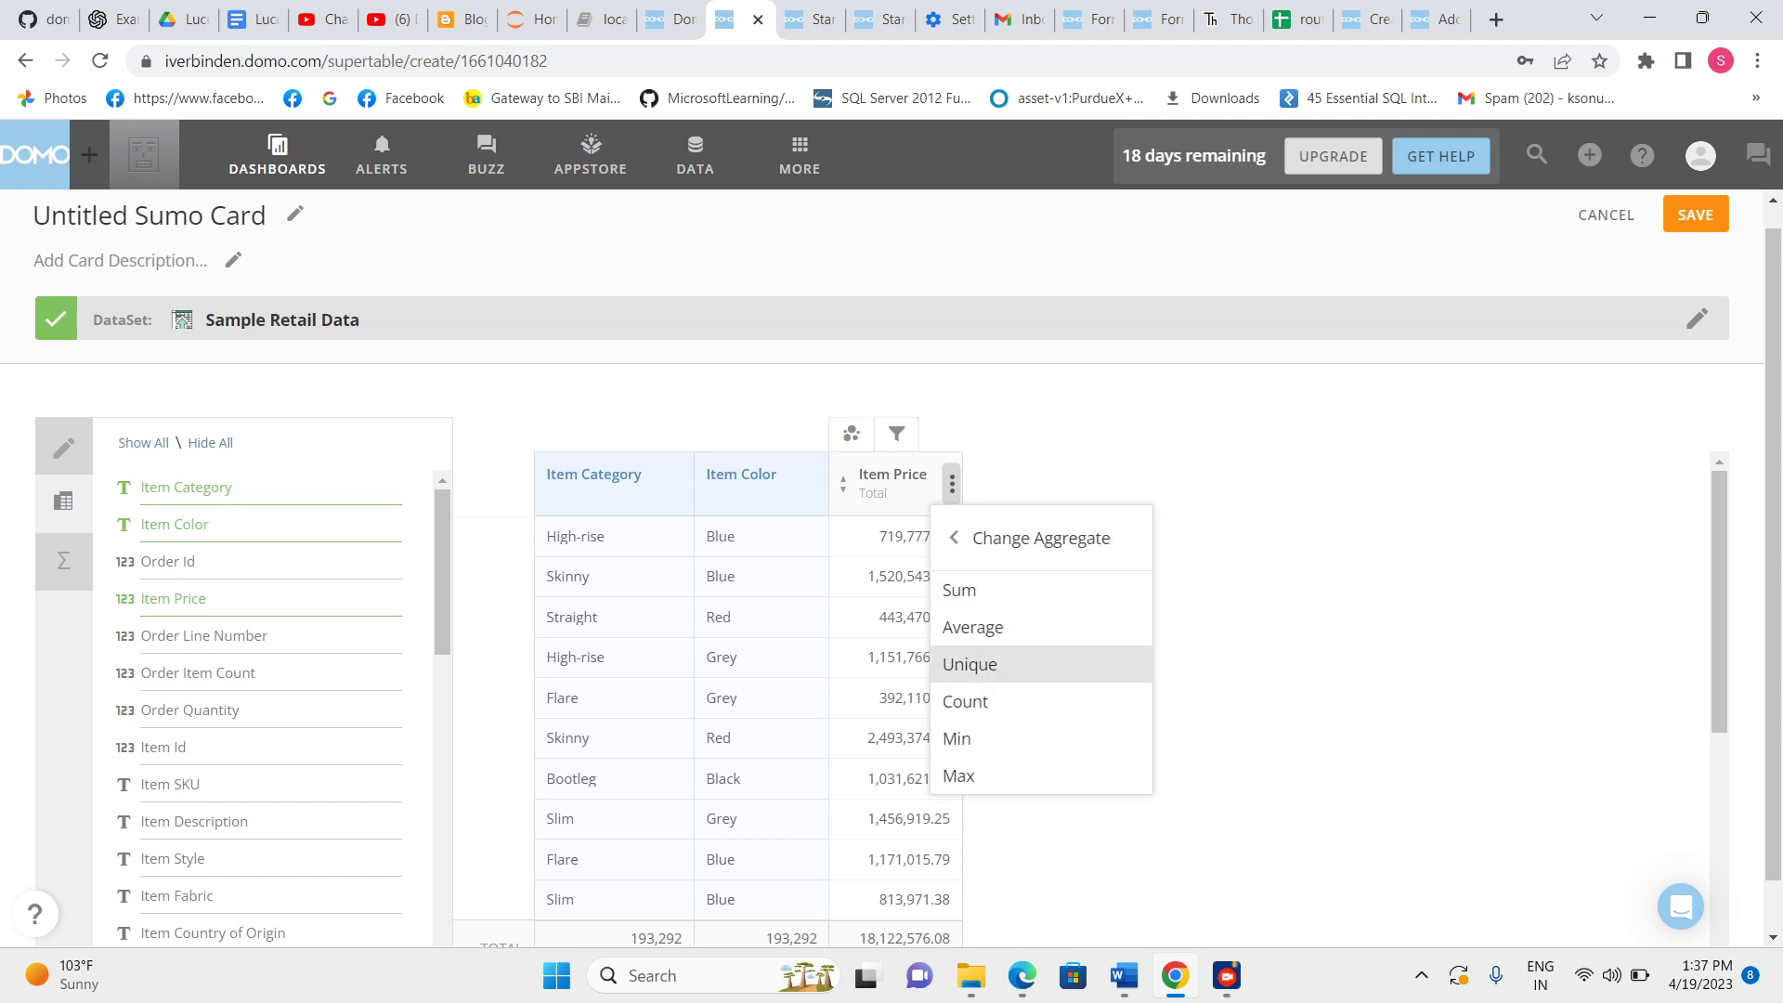
left_click(962, 701)
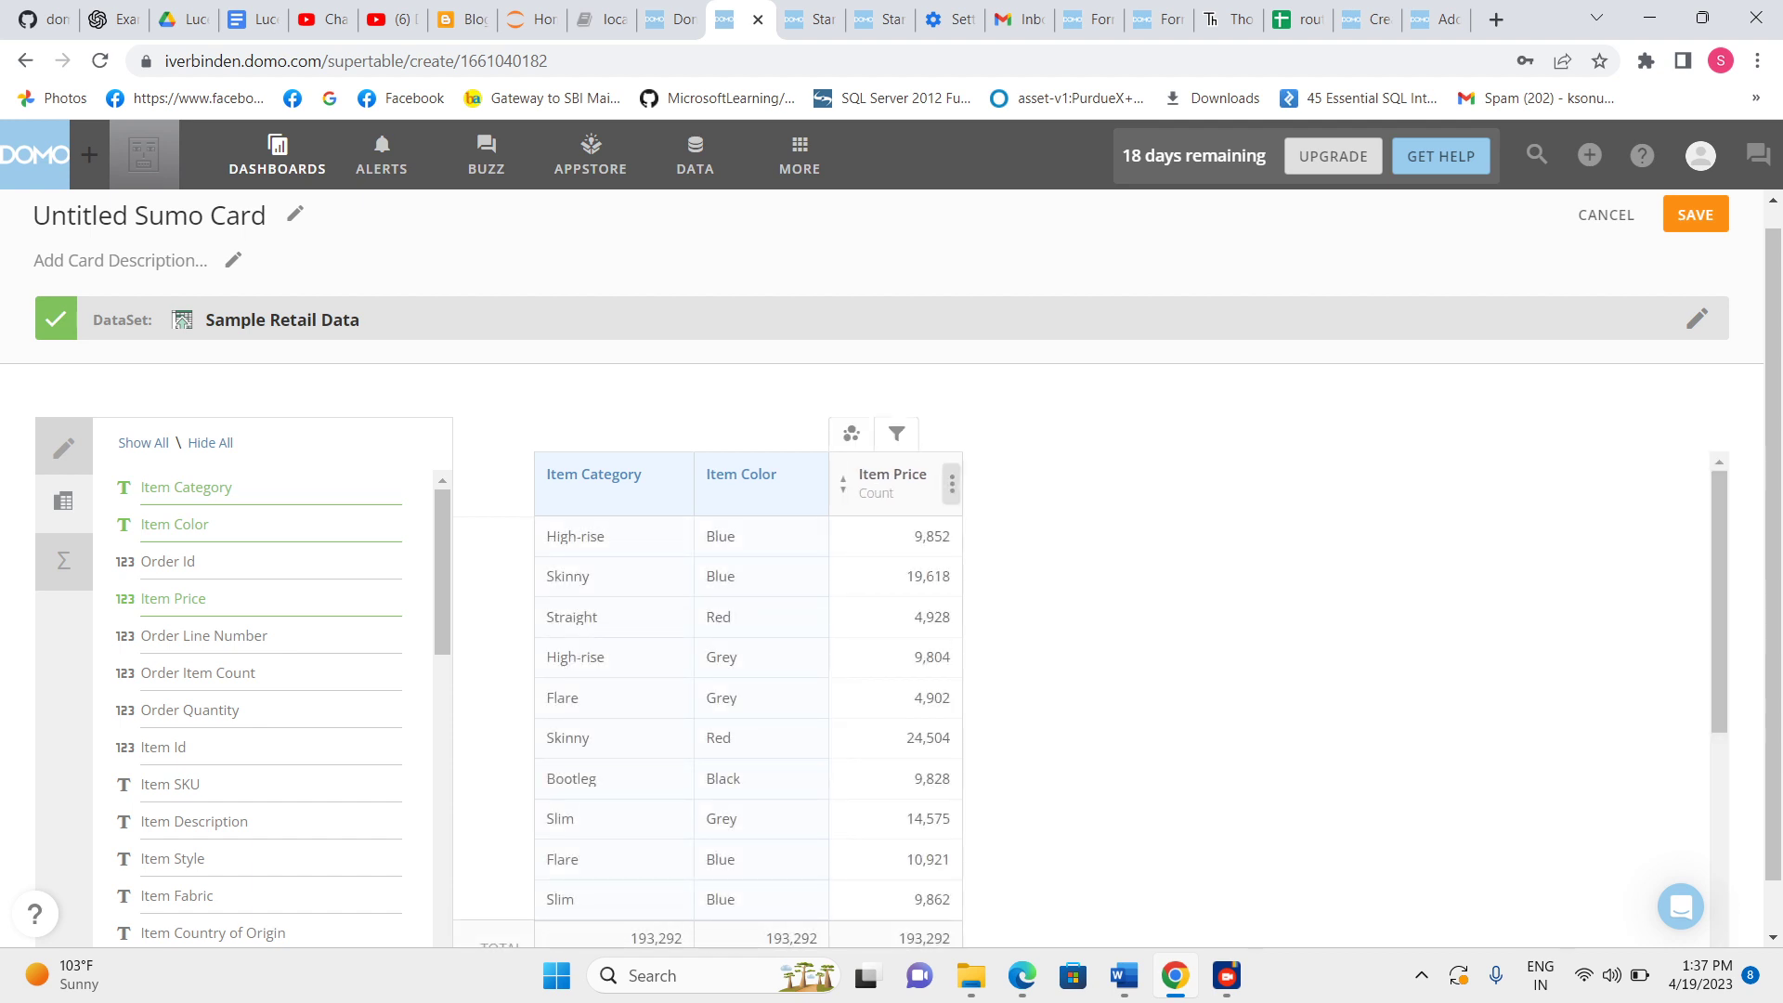
Set the Item Price aggregate to Average.
left_click(951, 482)
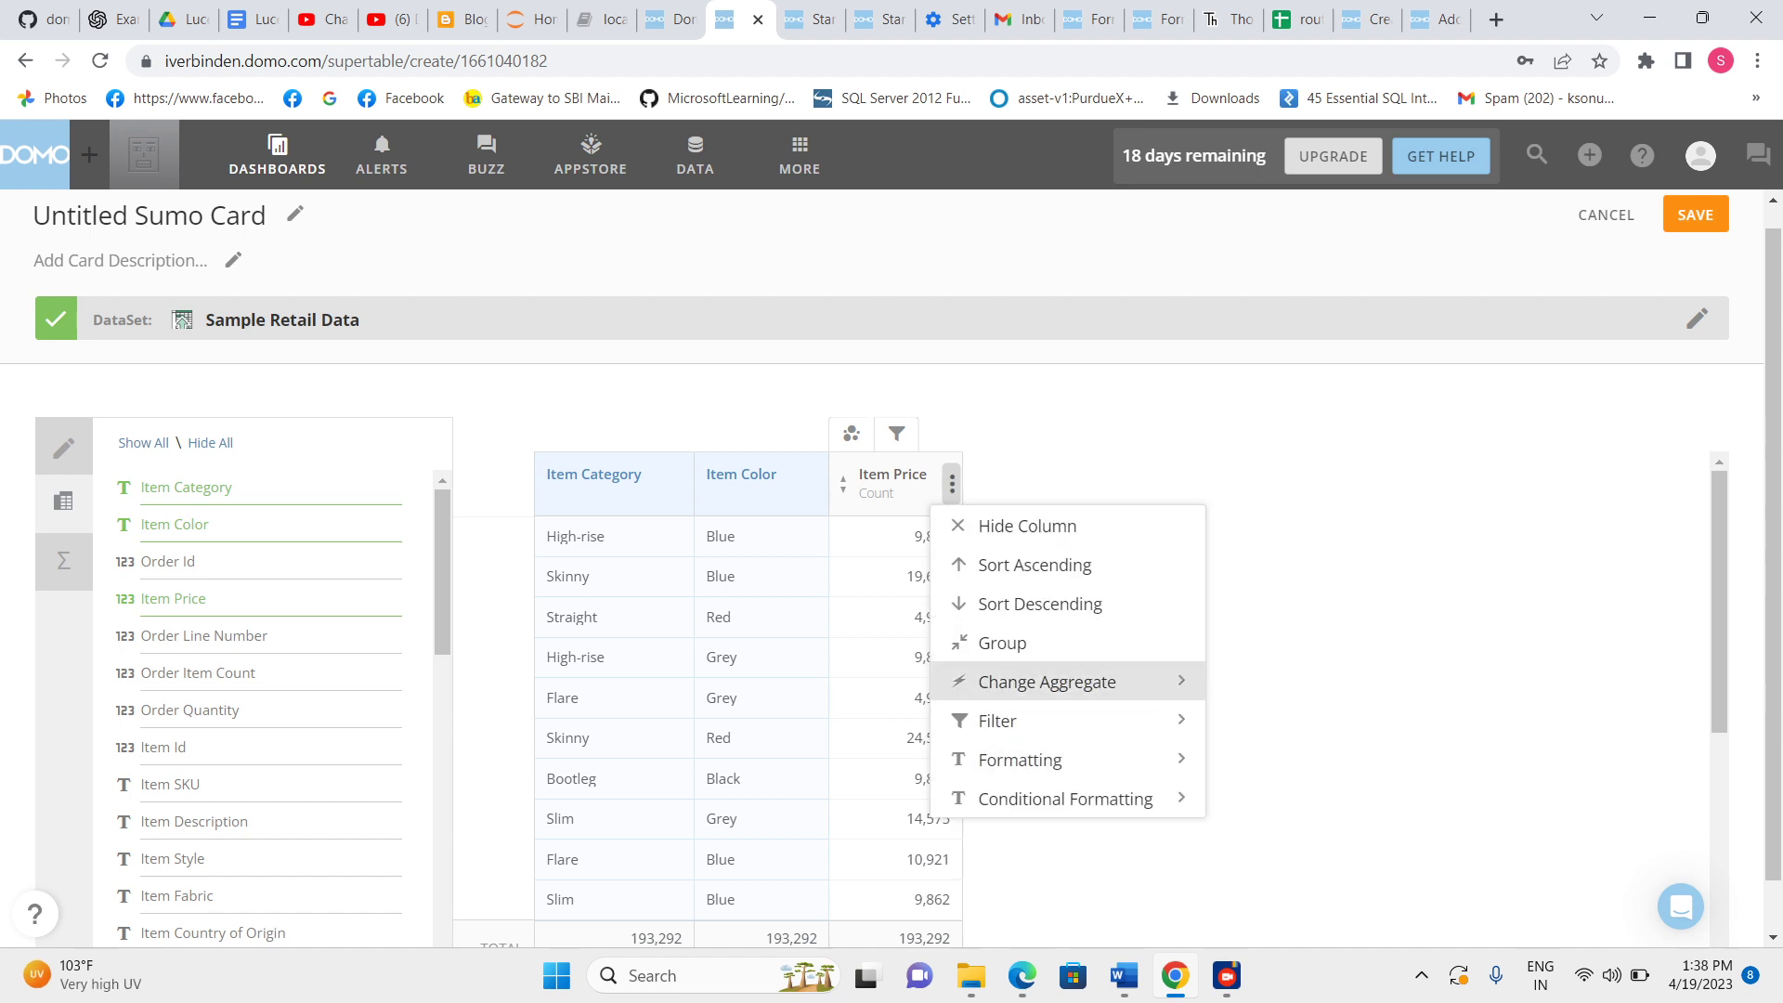
left_click(1047, 682)
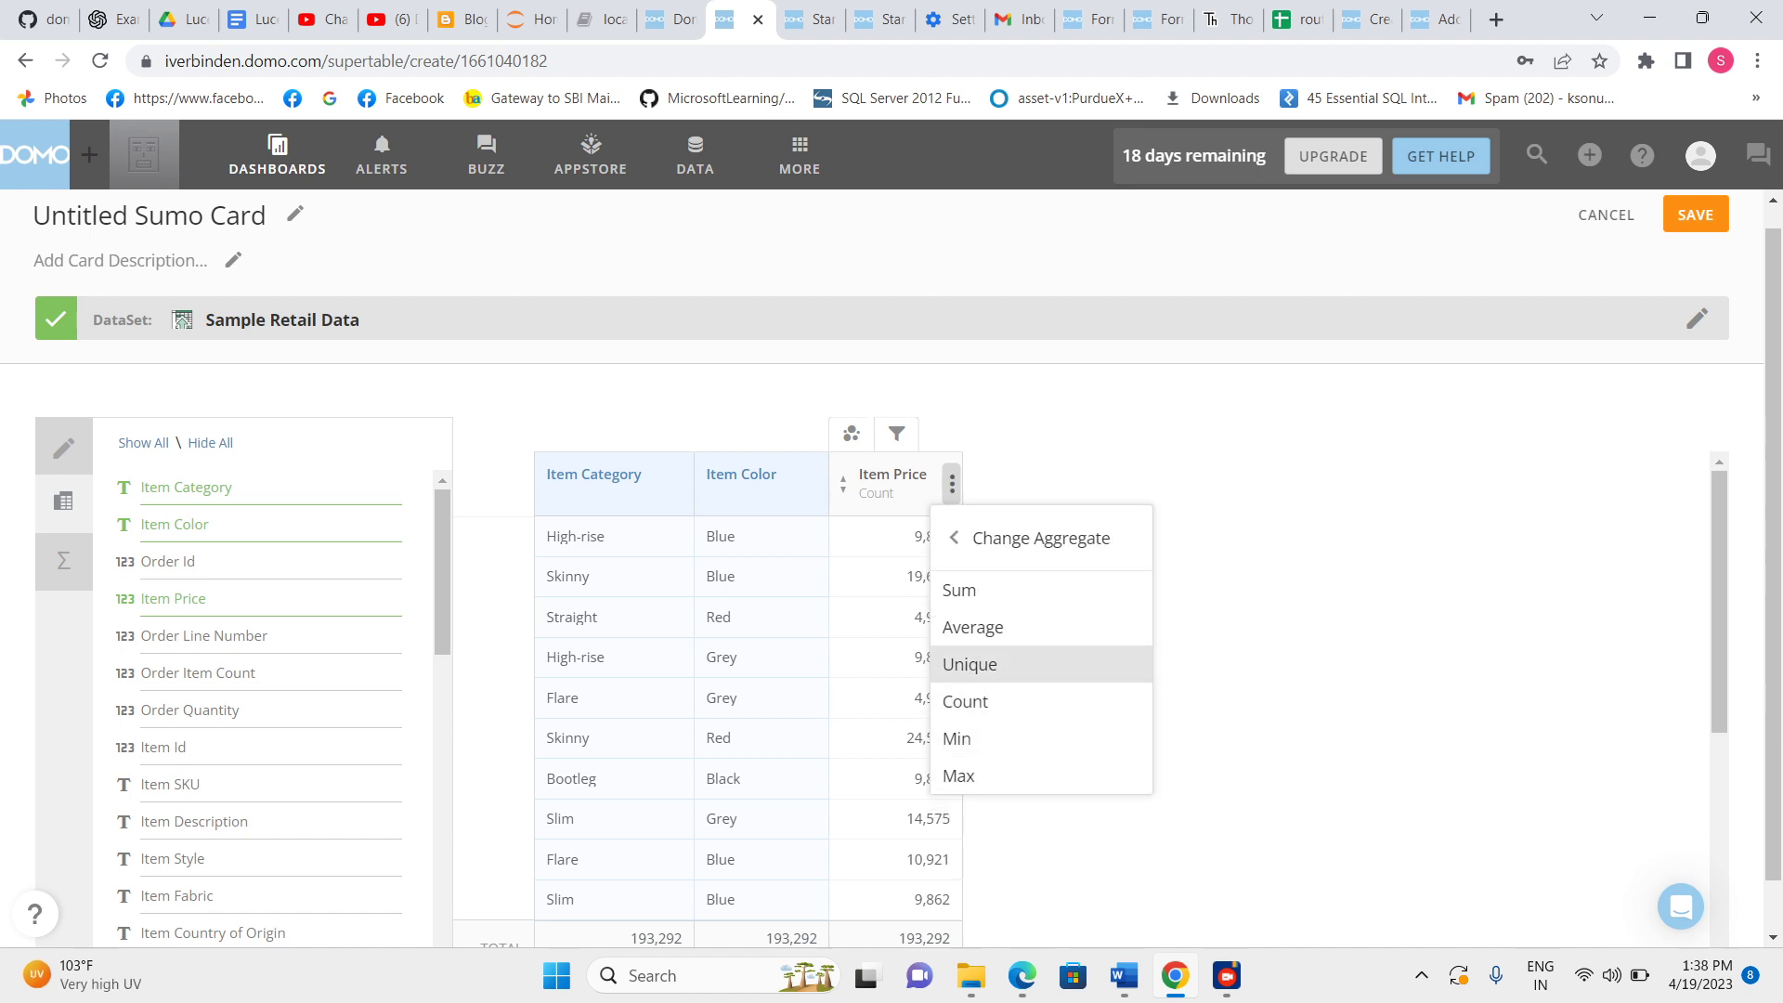
left_click(972, 626)
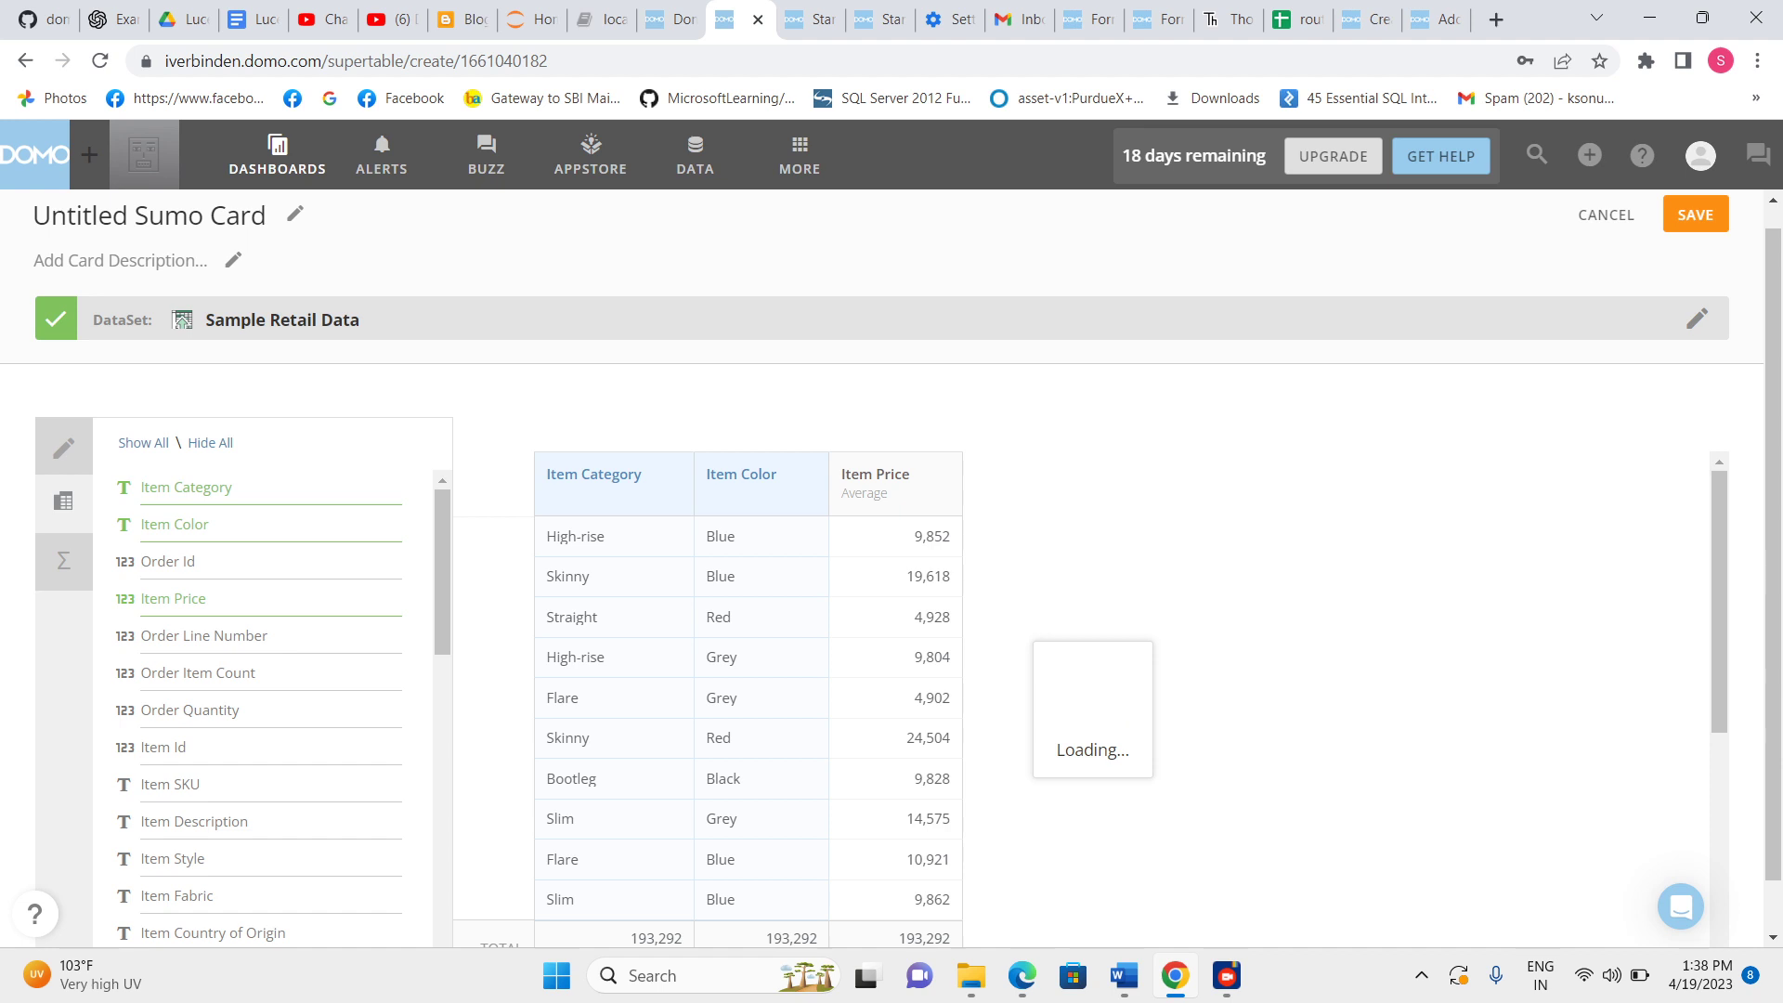
Examine the average-price pivot and its Item Color filter options, then return to the column view.
left_click(63, 501)
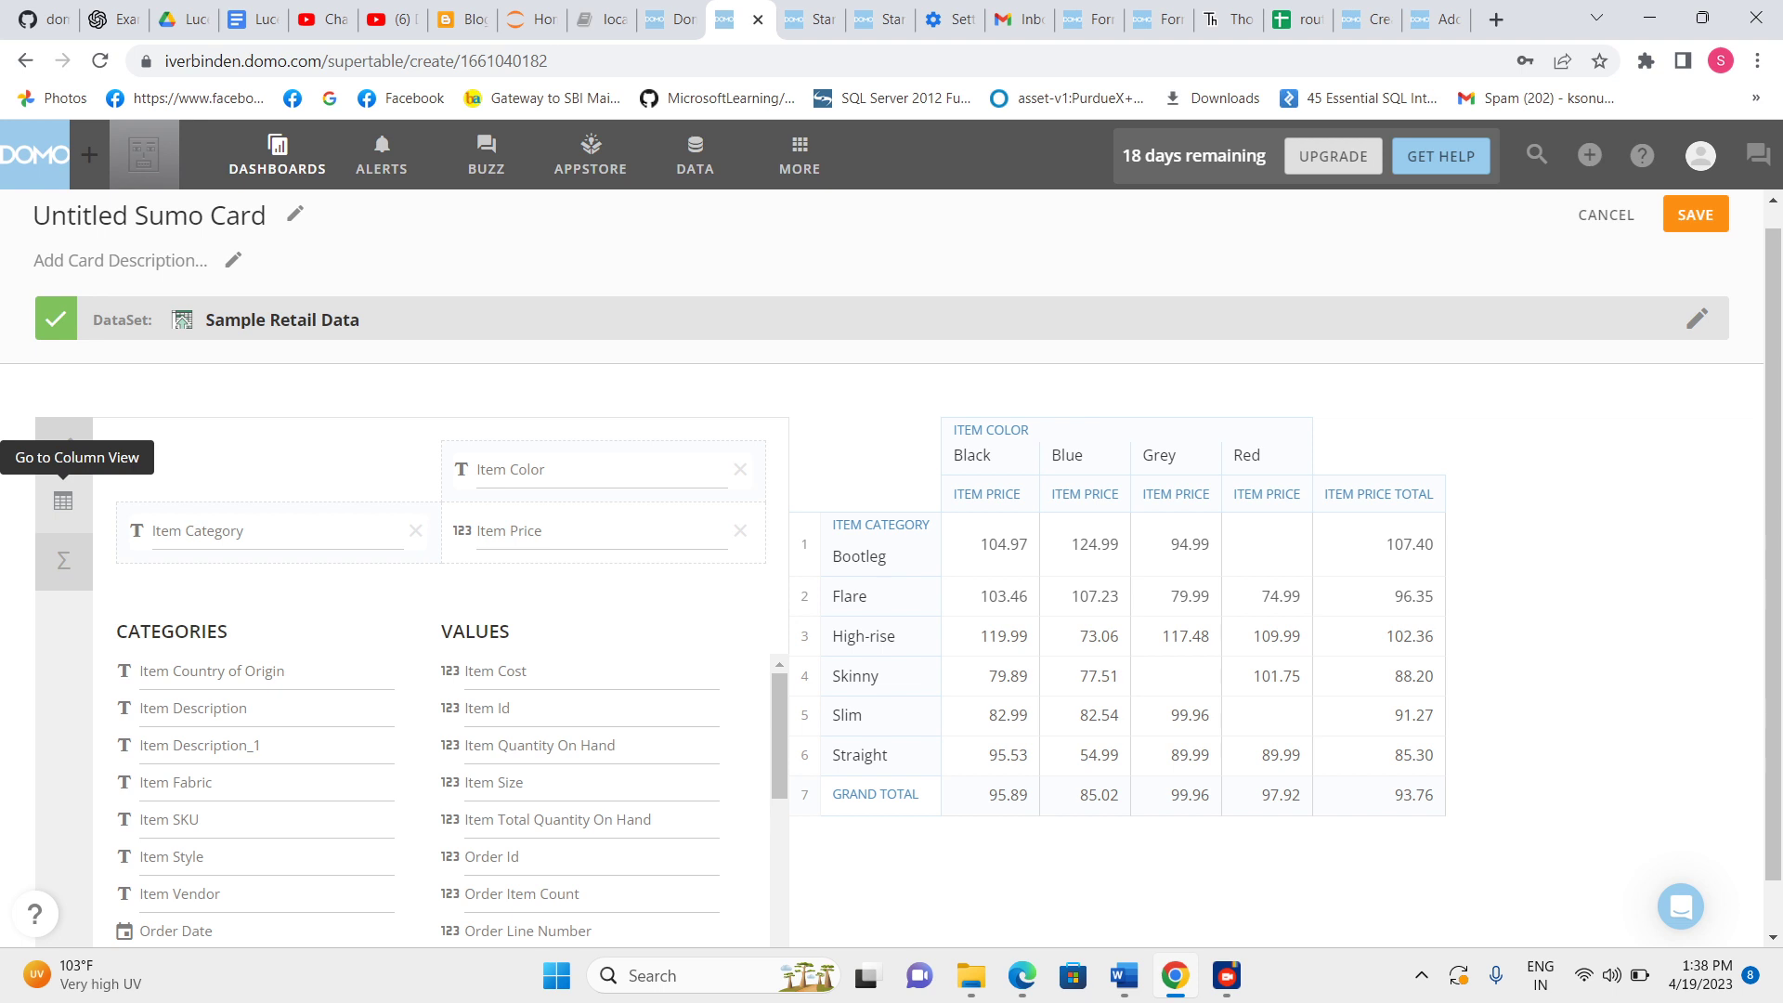
left_click(64, 449)
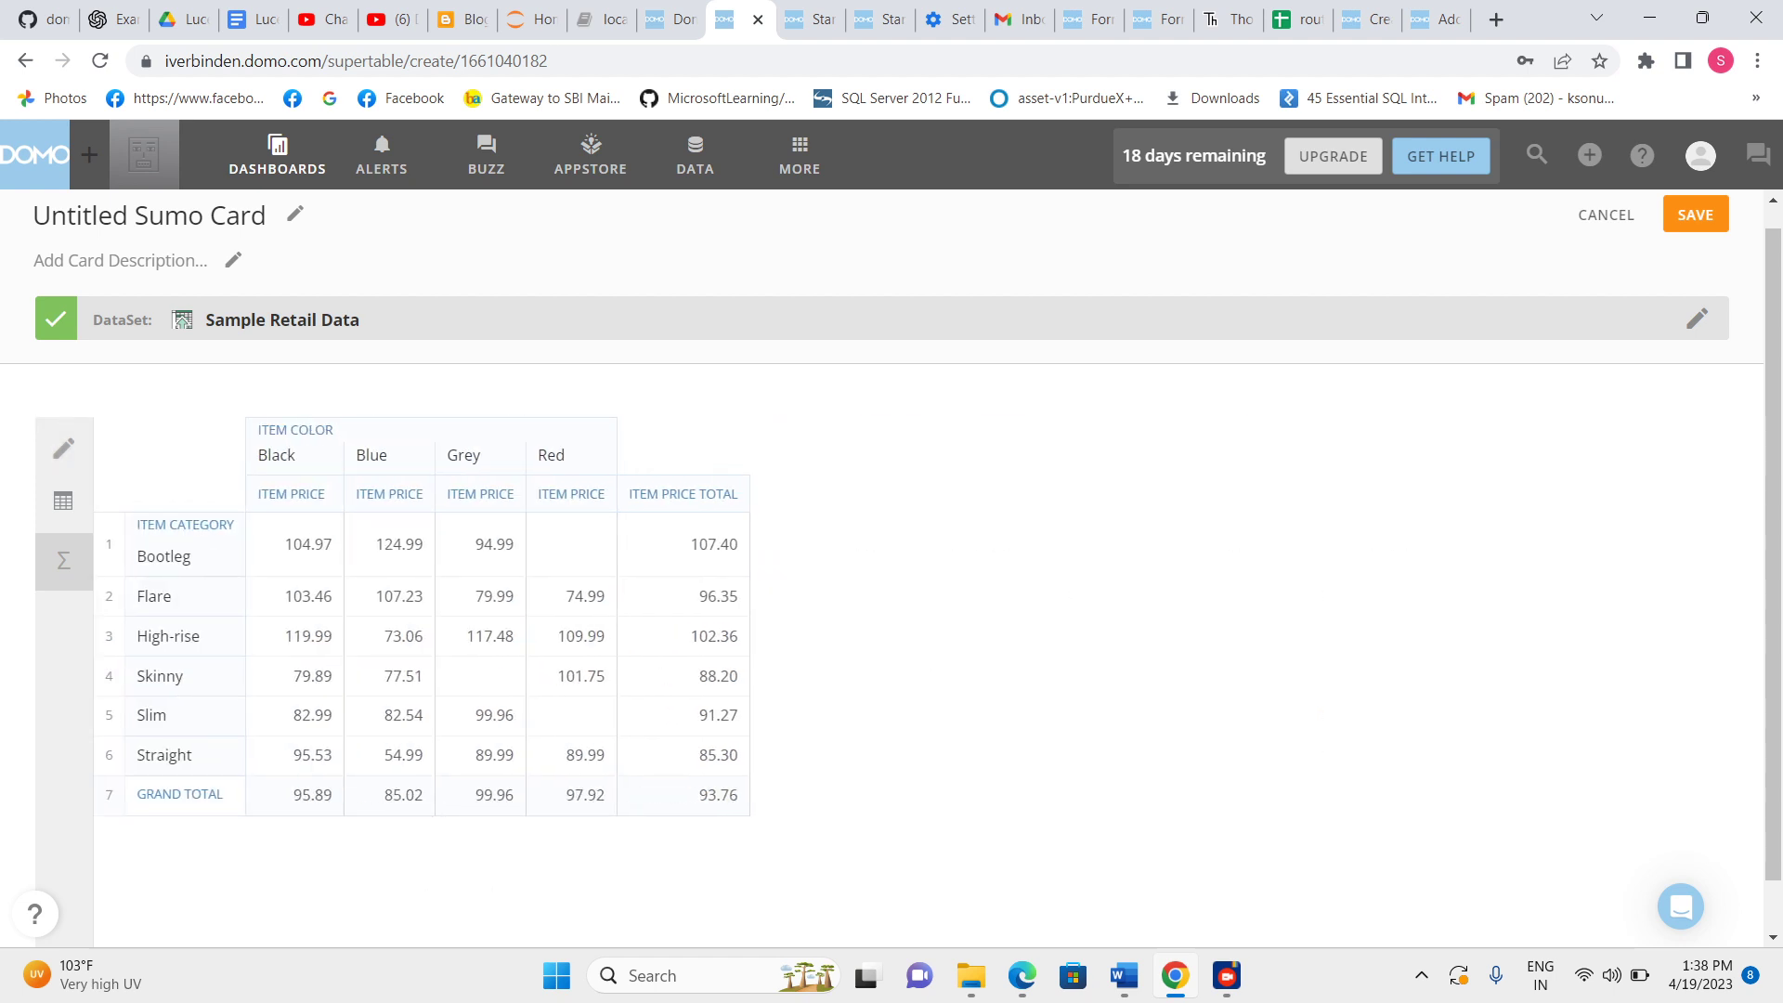
left_click(292, 494)
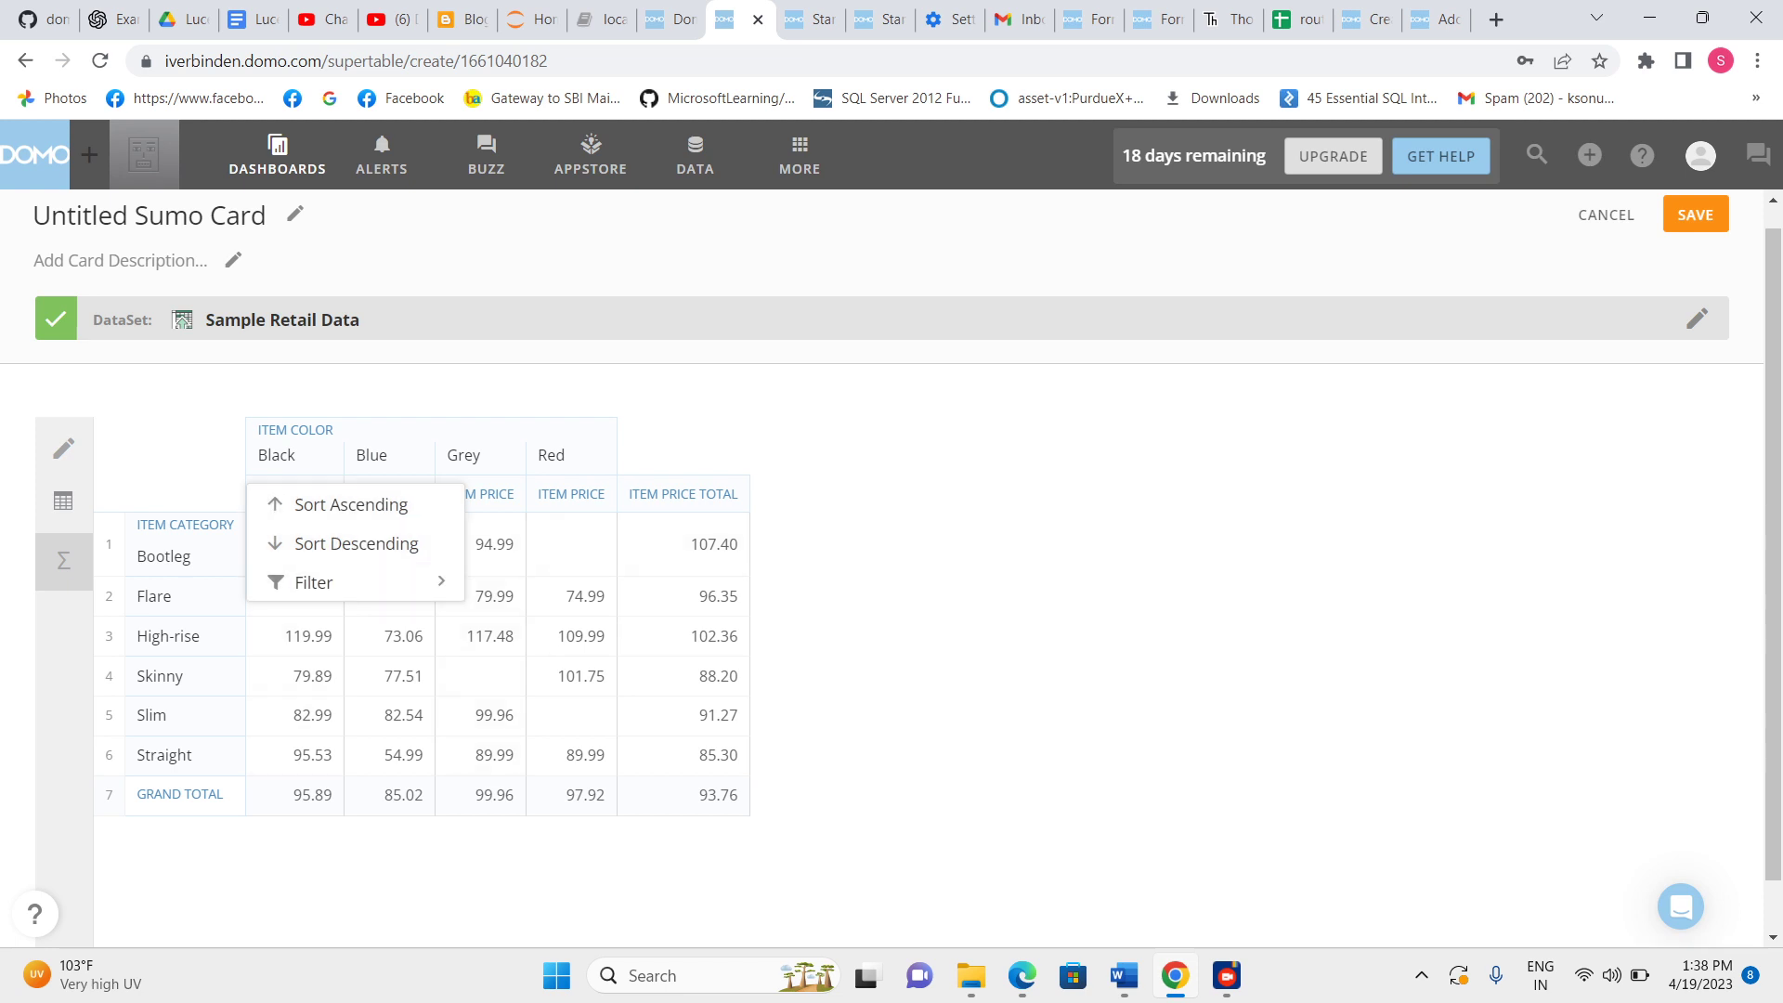
left_click(314, 582)
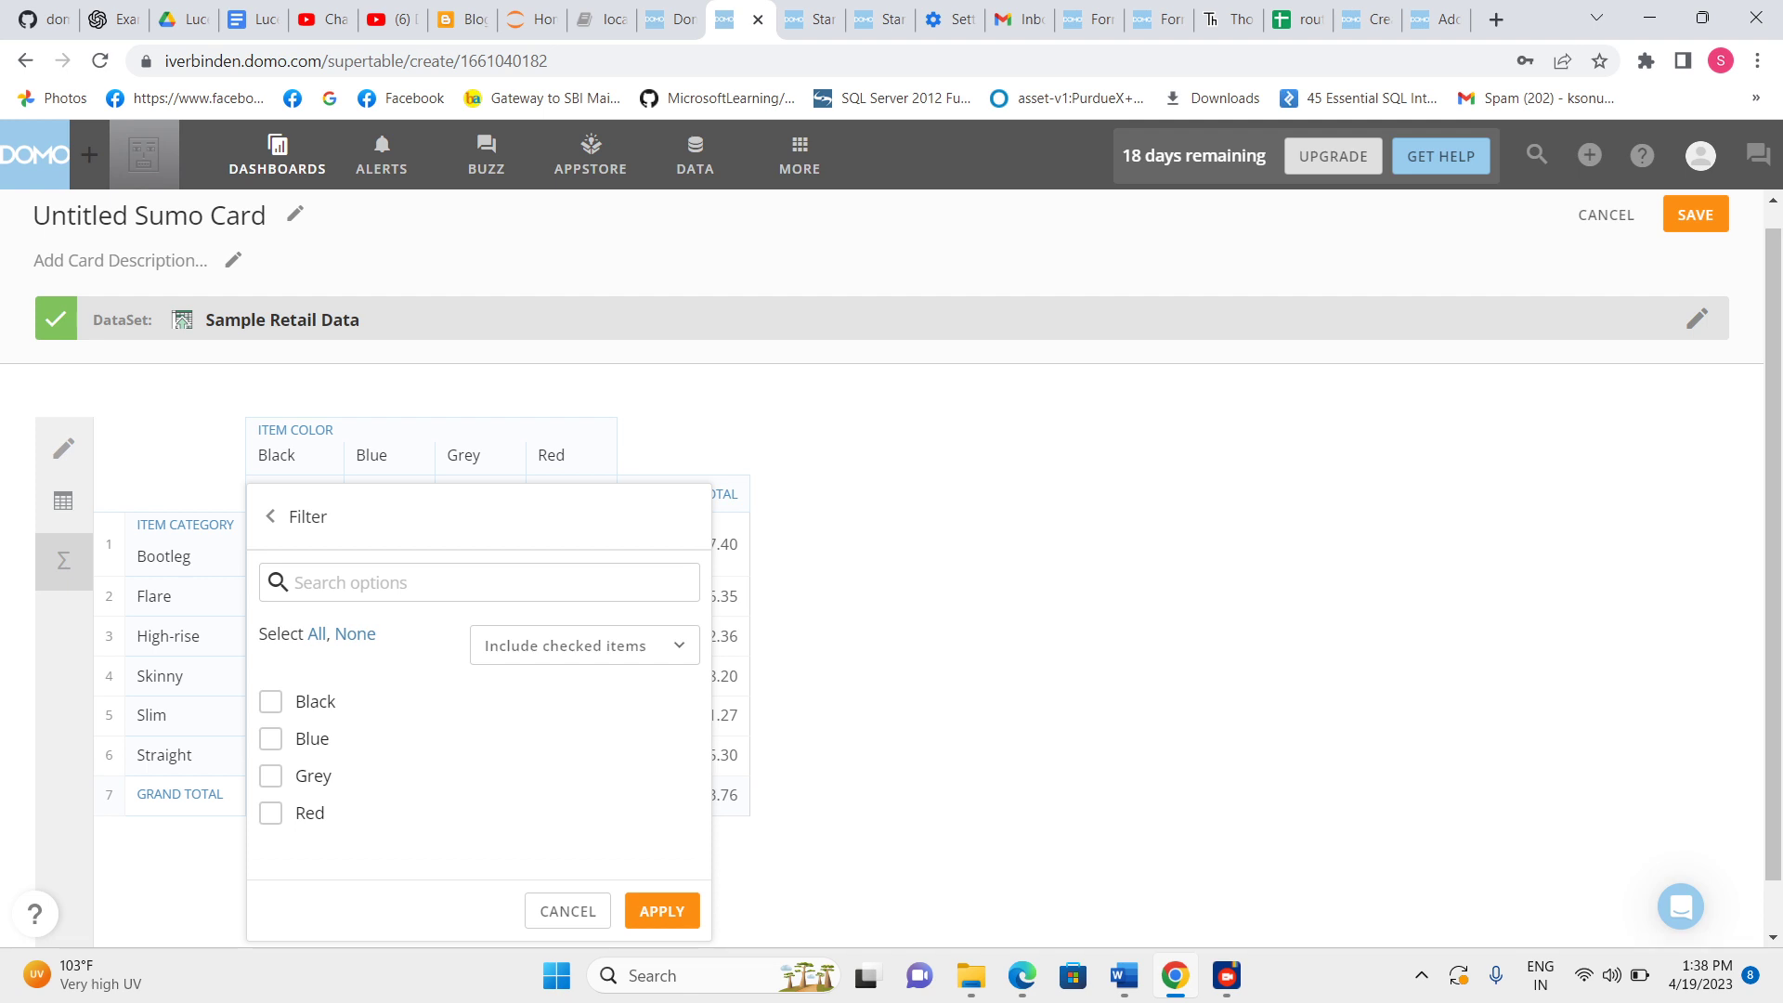
left_click(661, 910)
left_click(63, 501)
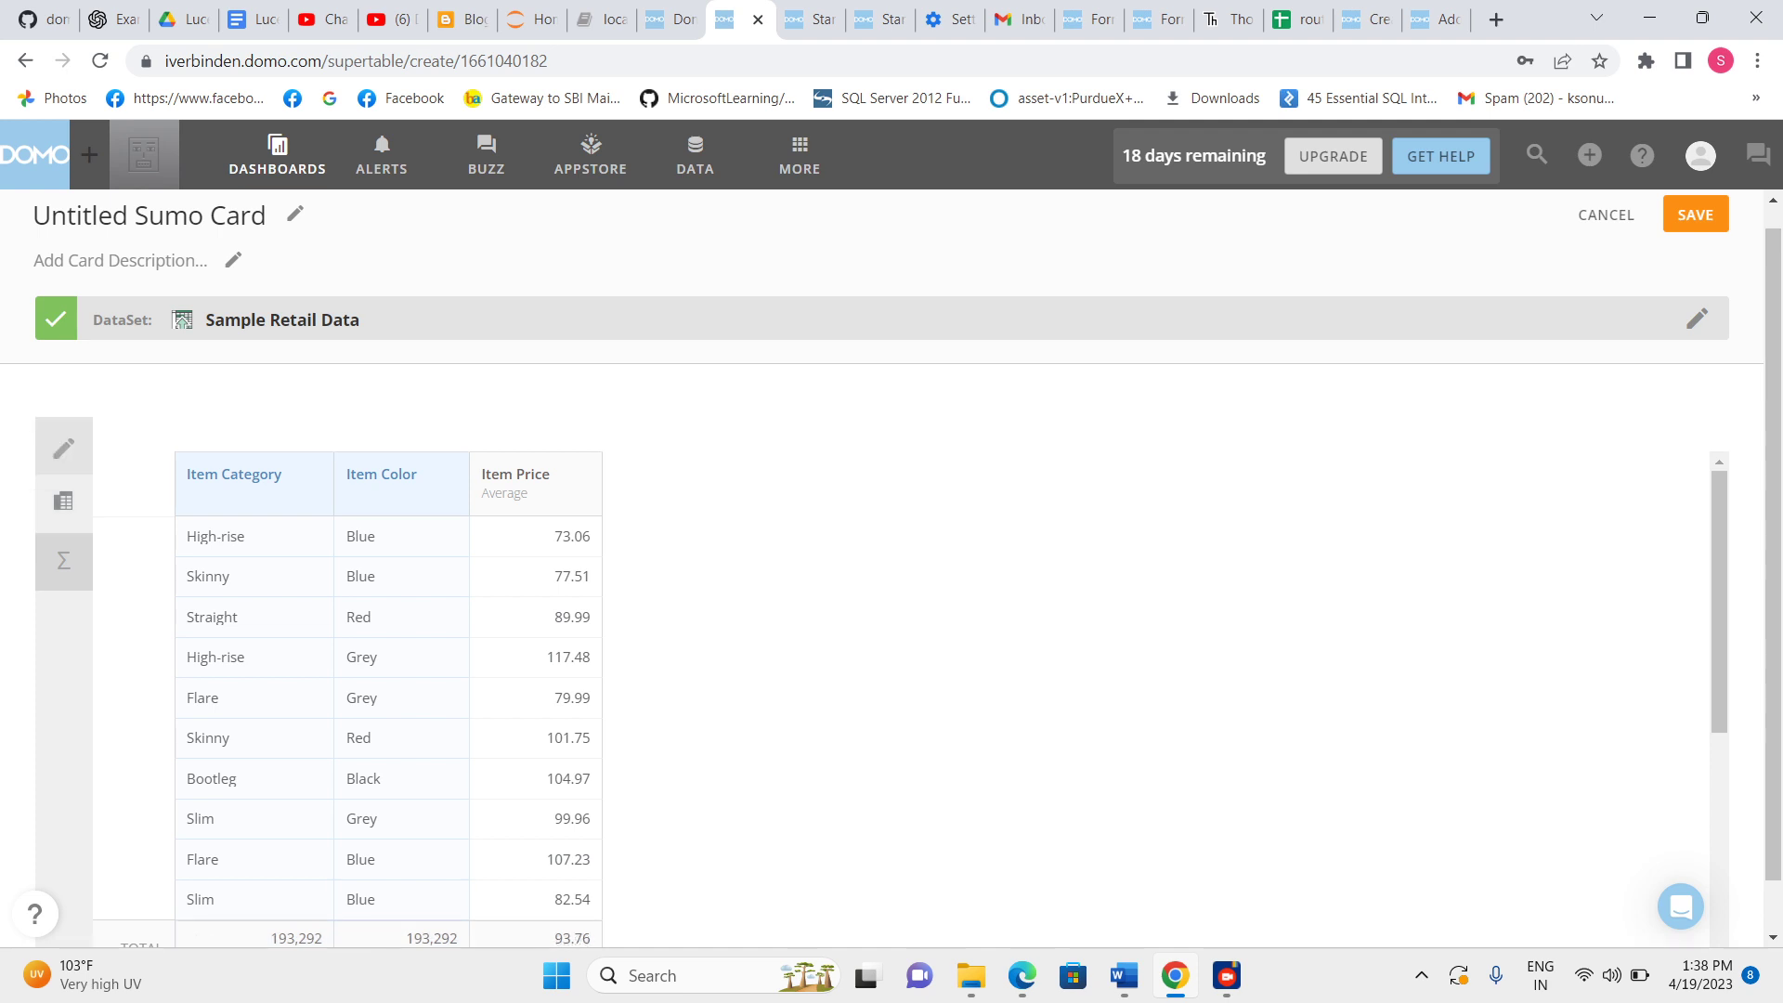
Clear the pivot by removing Item Category from rows, Item Price from values and Item Color from columns.
left_click(64, 449)
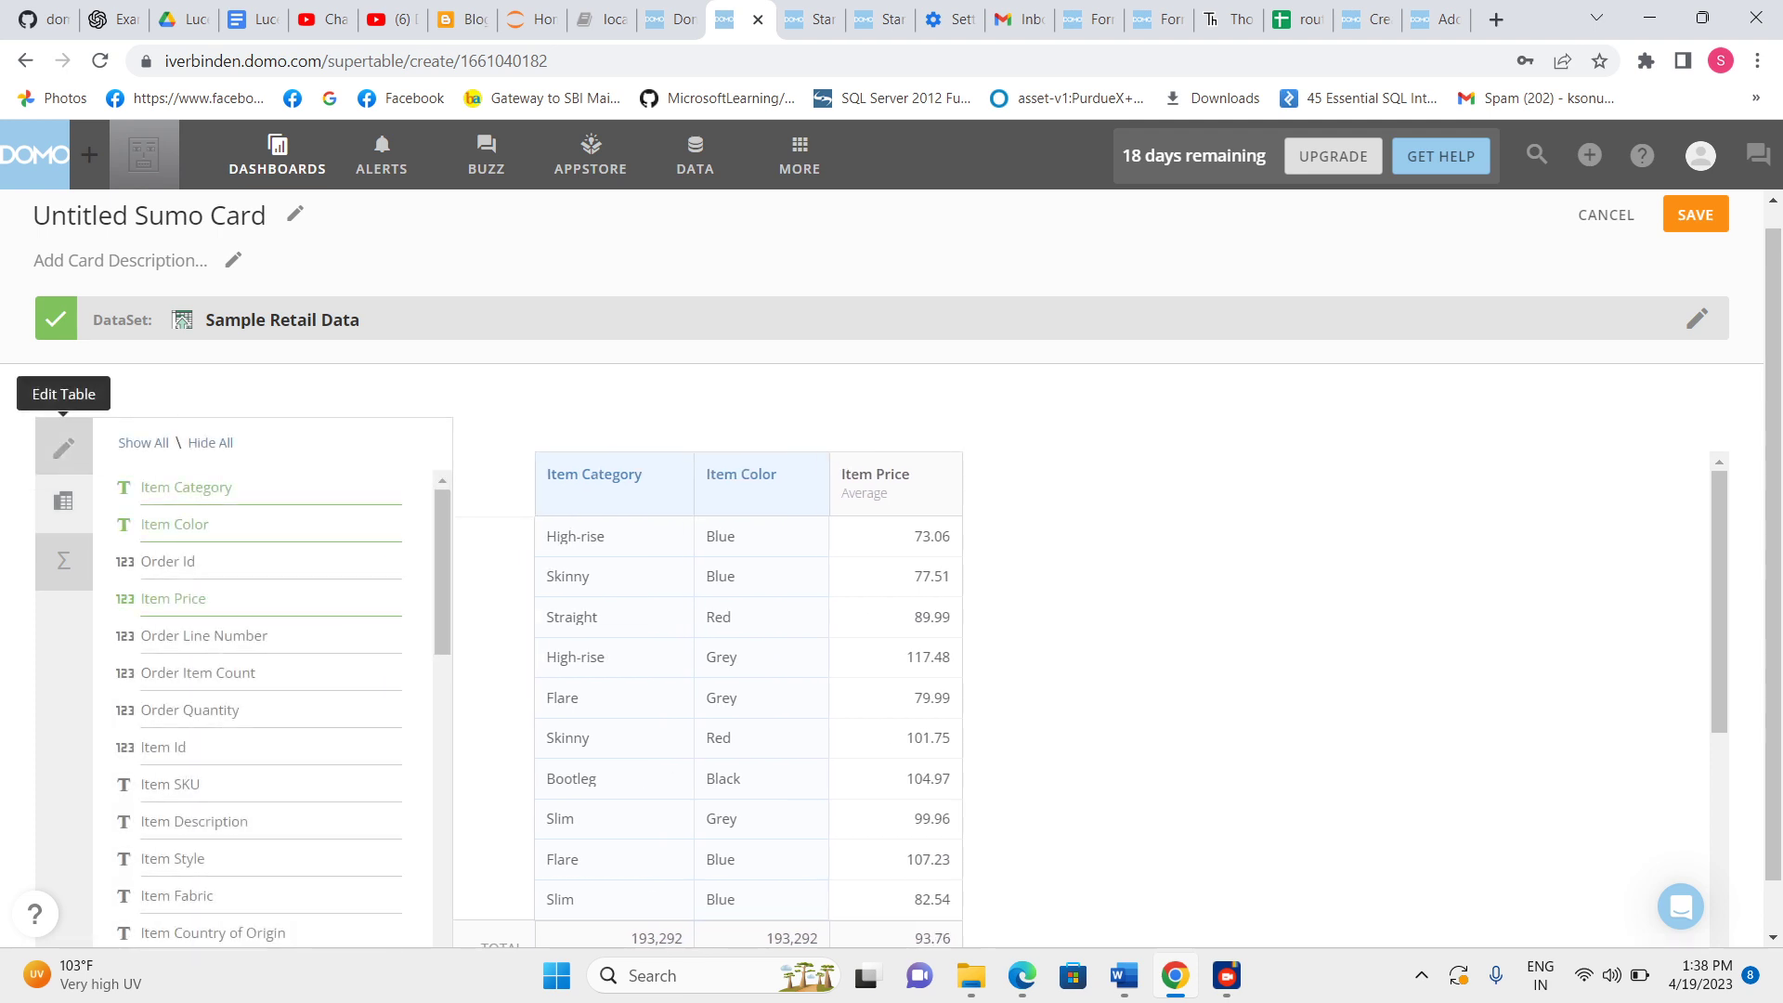
left_click(63, 560)
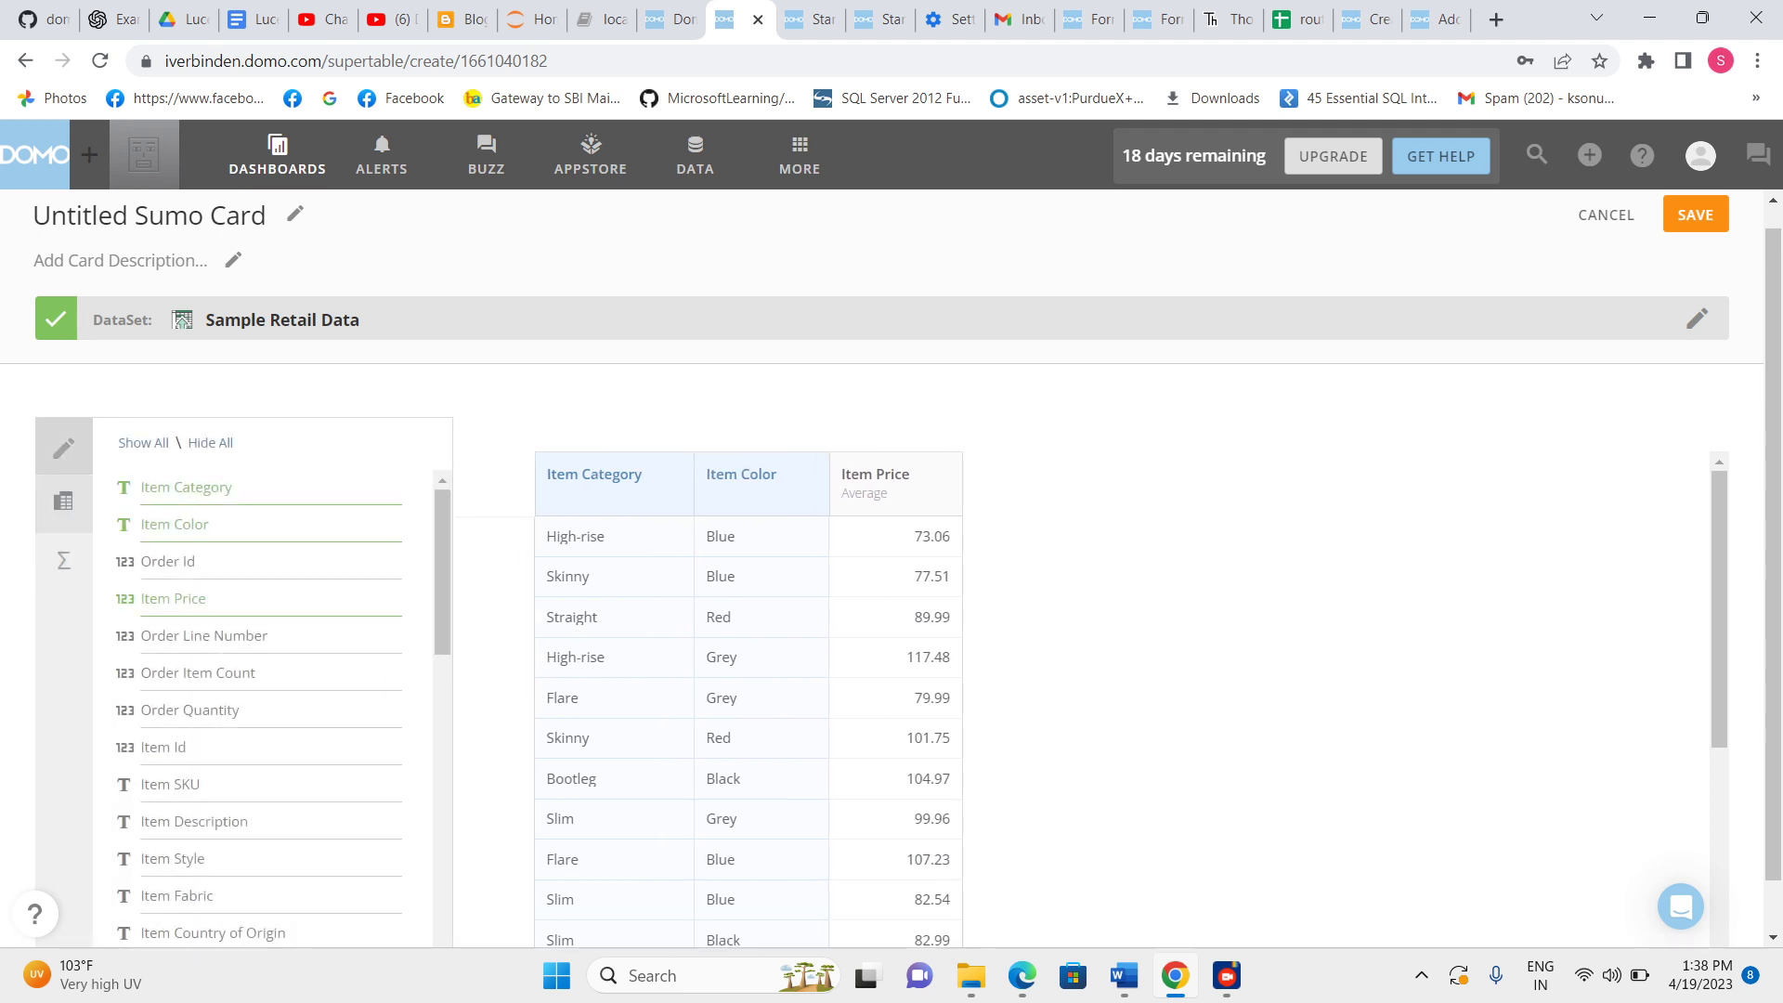
left_click(64, 502)
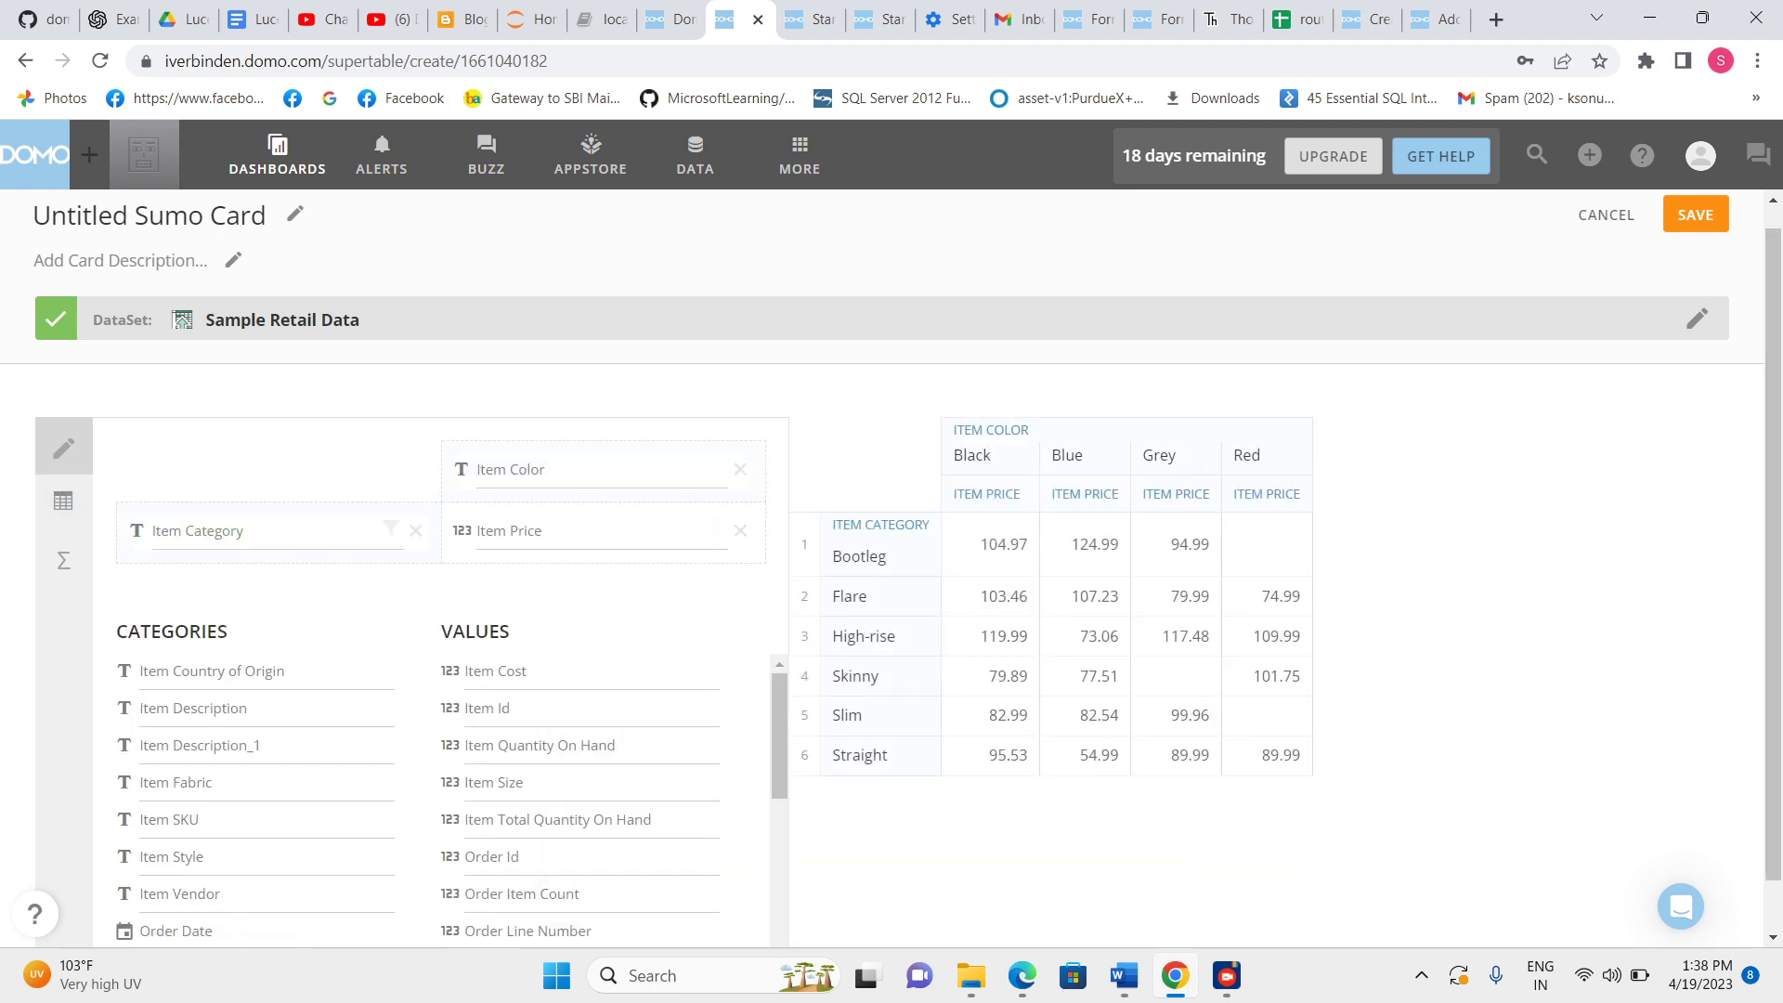
left_click(415, 531)
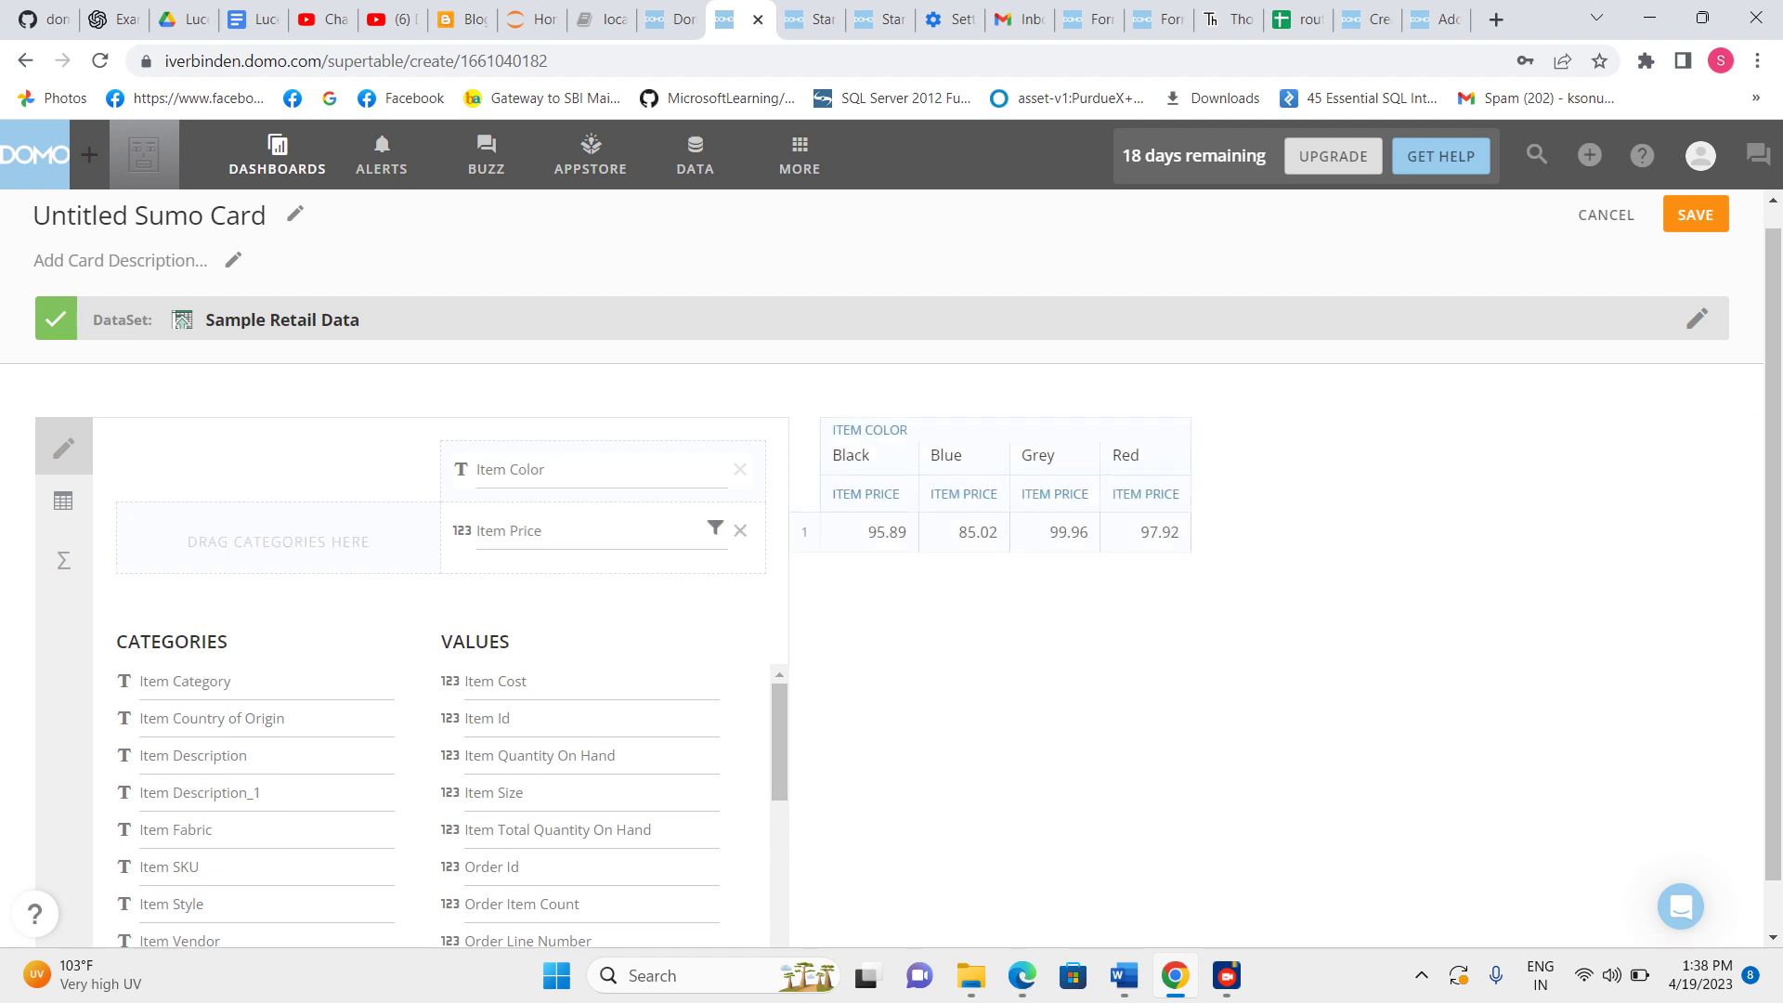
left_click(740, 531)
left_click(740, 469)
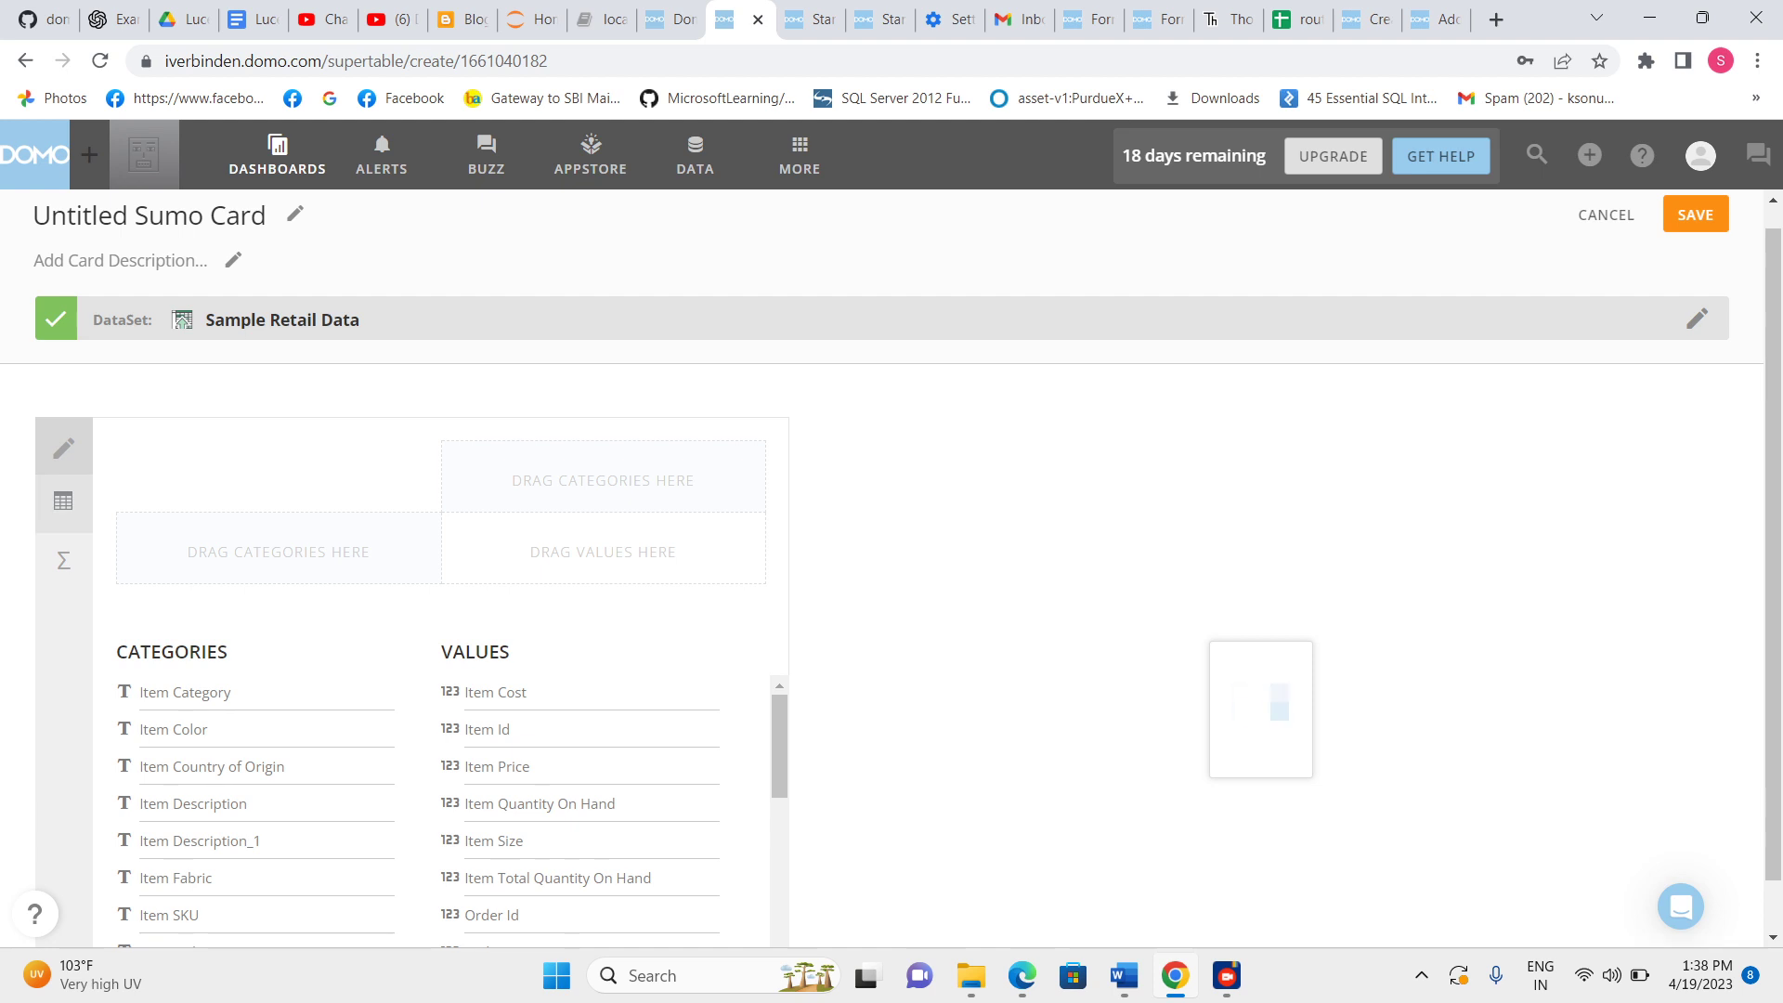
Show all columns in the column view and inspect the Item Color column's options.
left_click(63, 501)
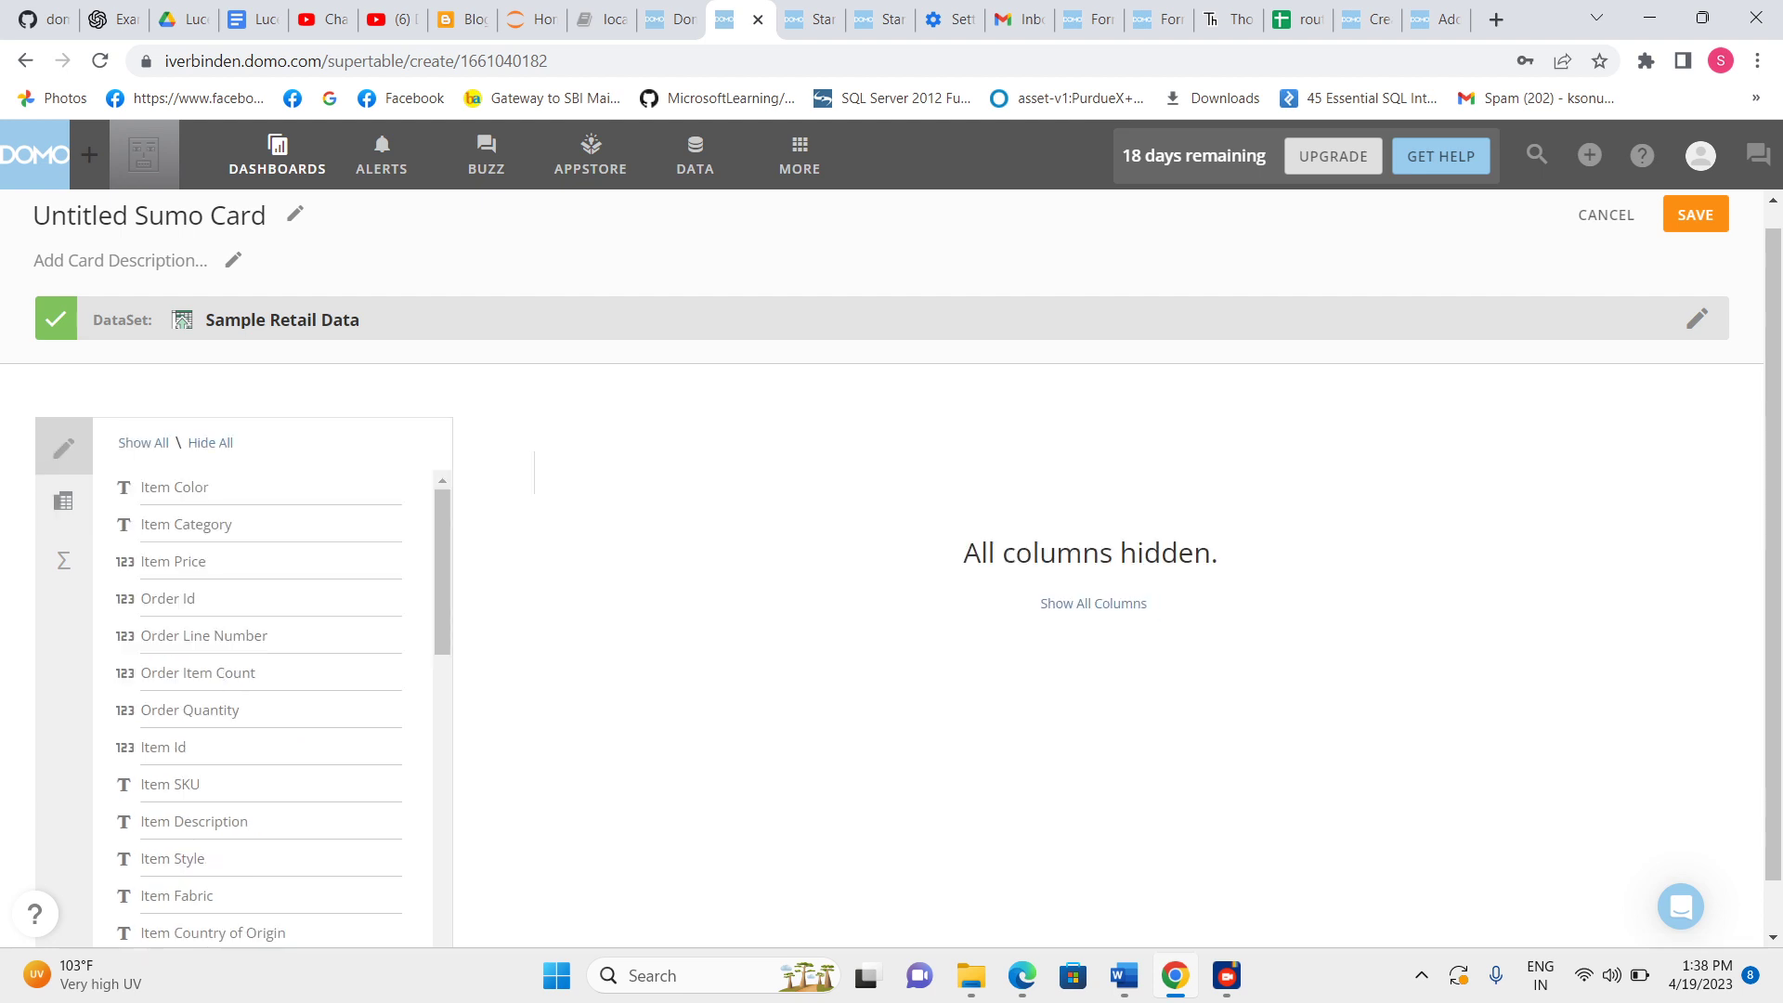
left_click(1093, 603)
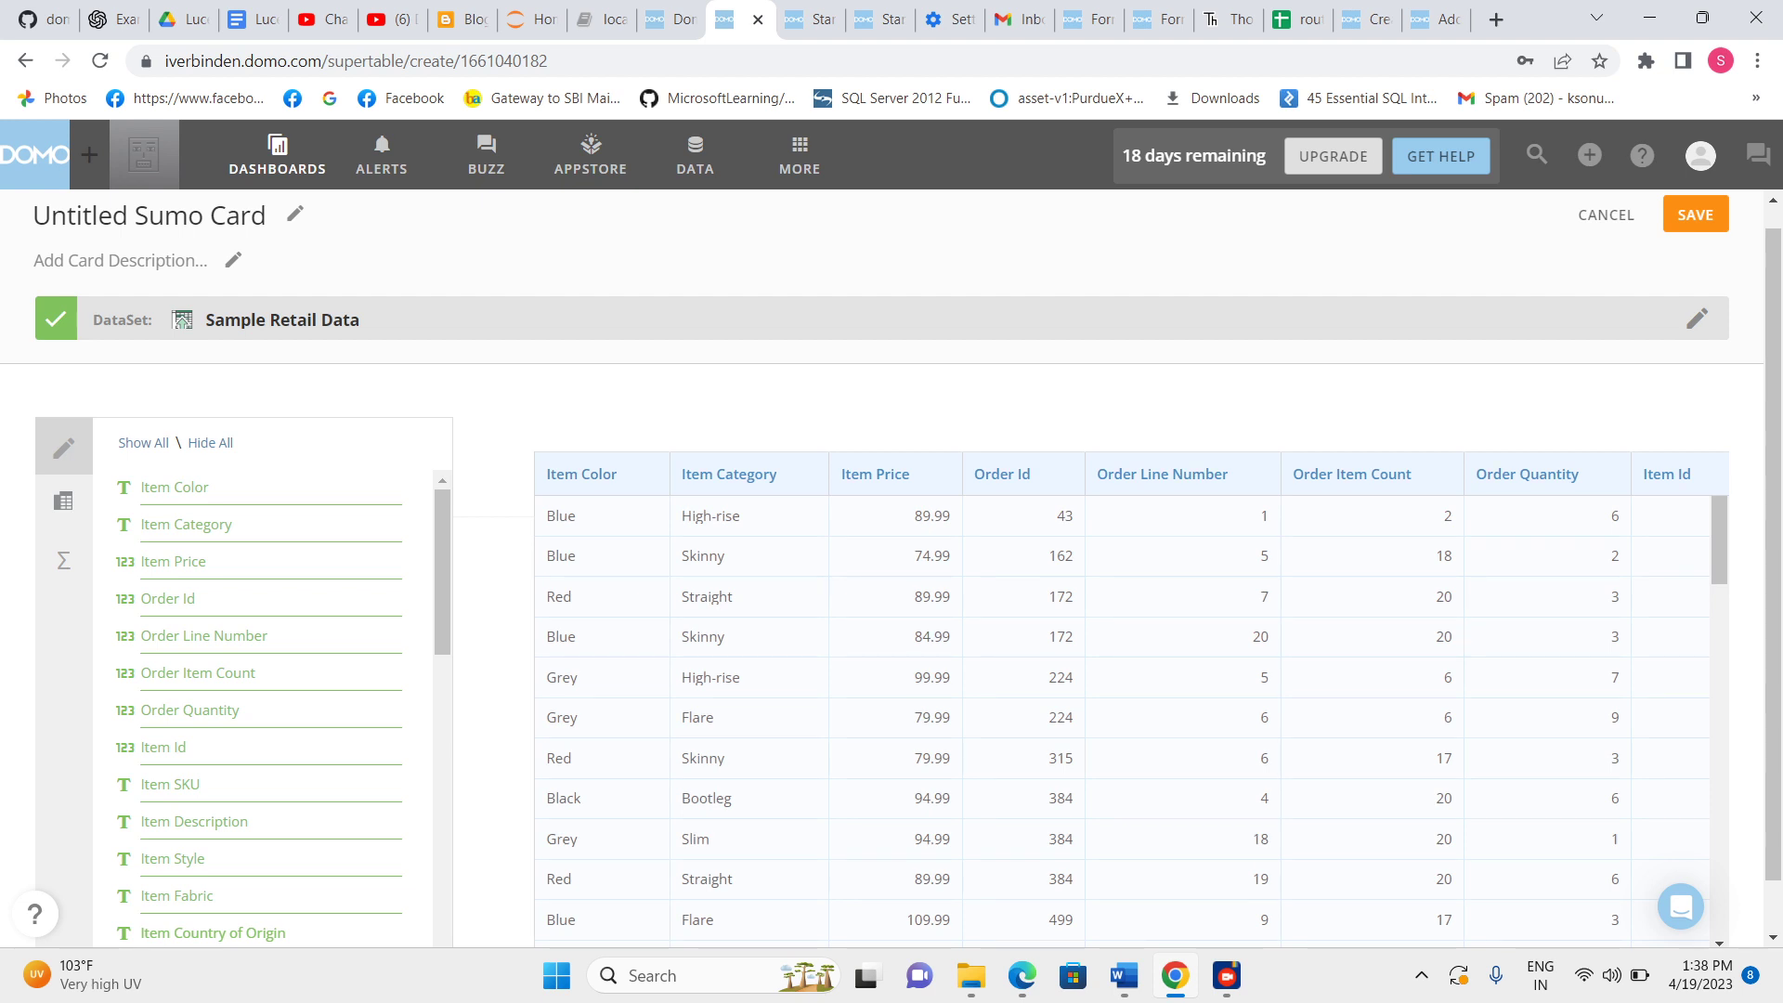
scroll(882, 568, "down", 1)
scroll(883, 569, "up", 1)
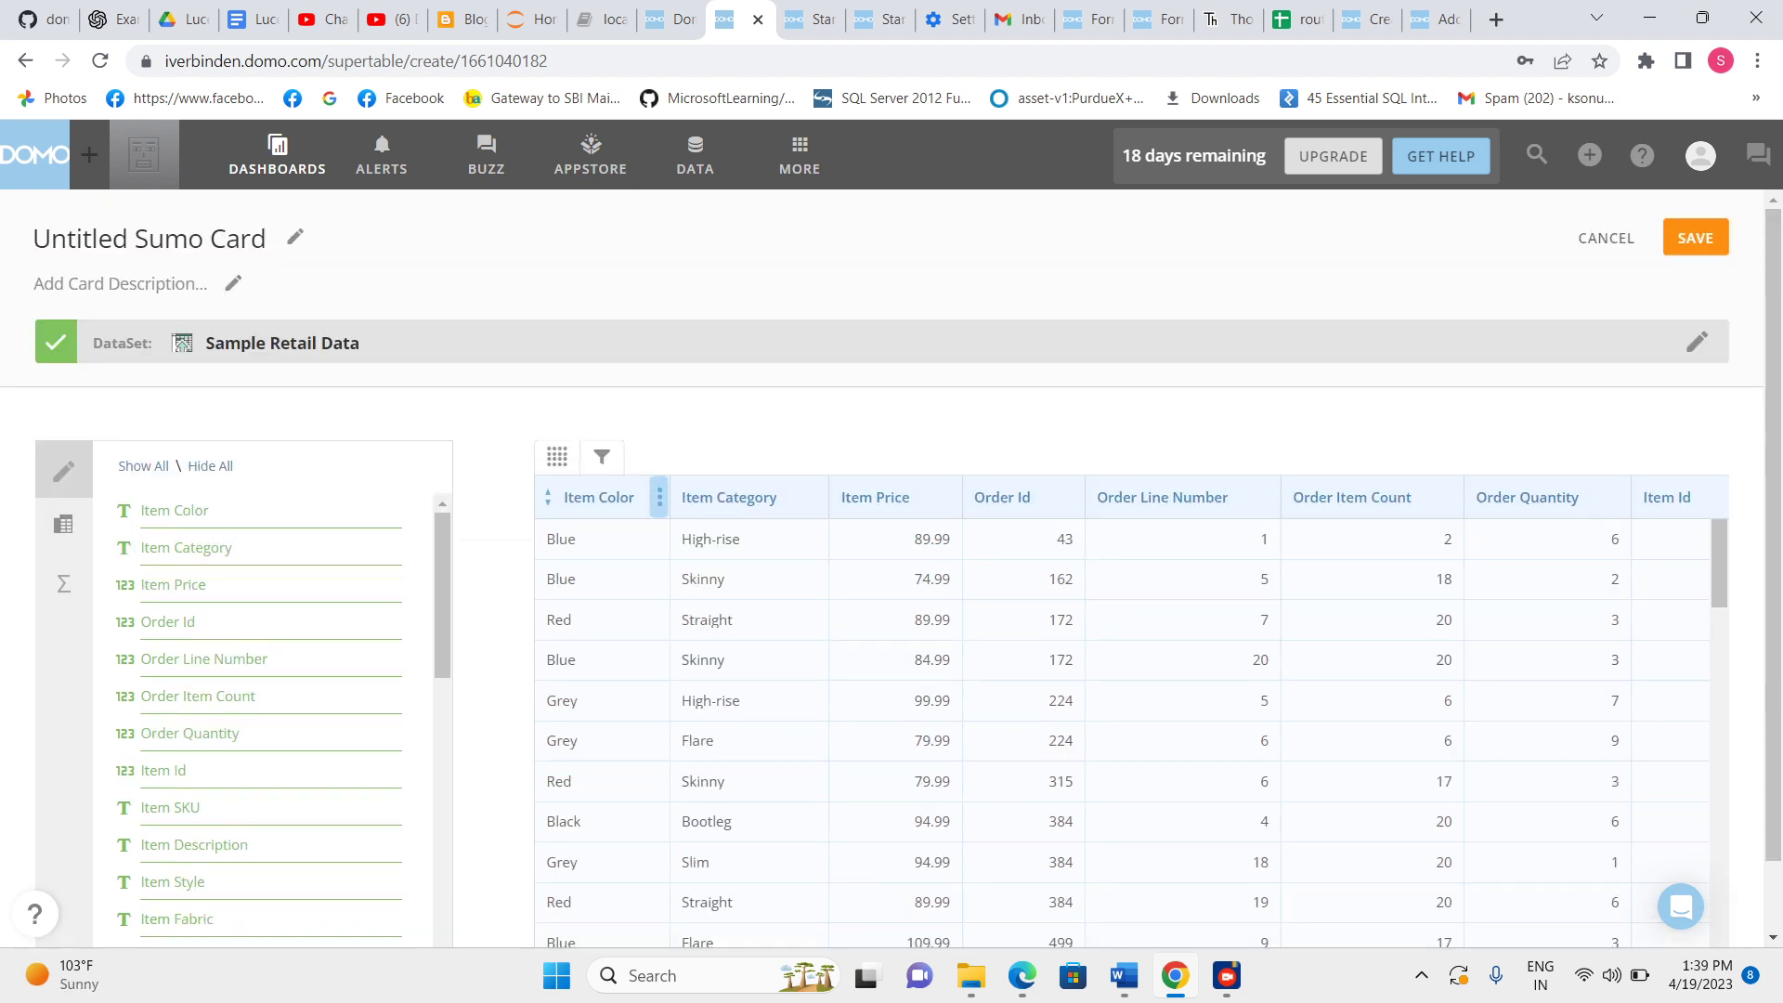
left_click(660, 497)
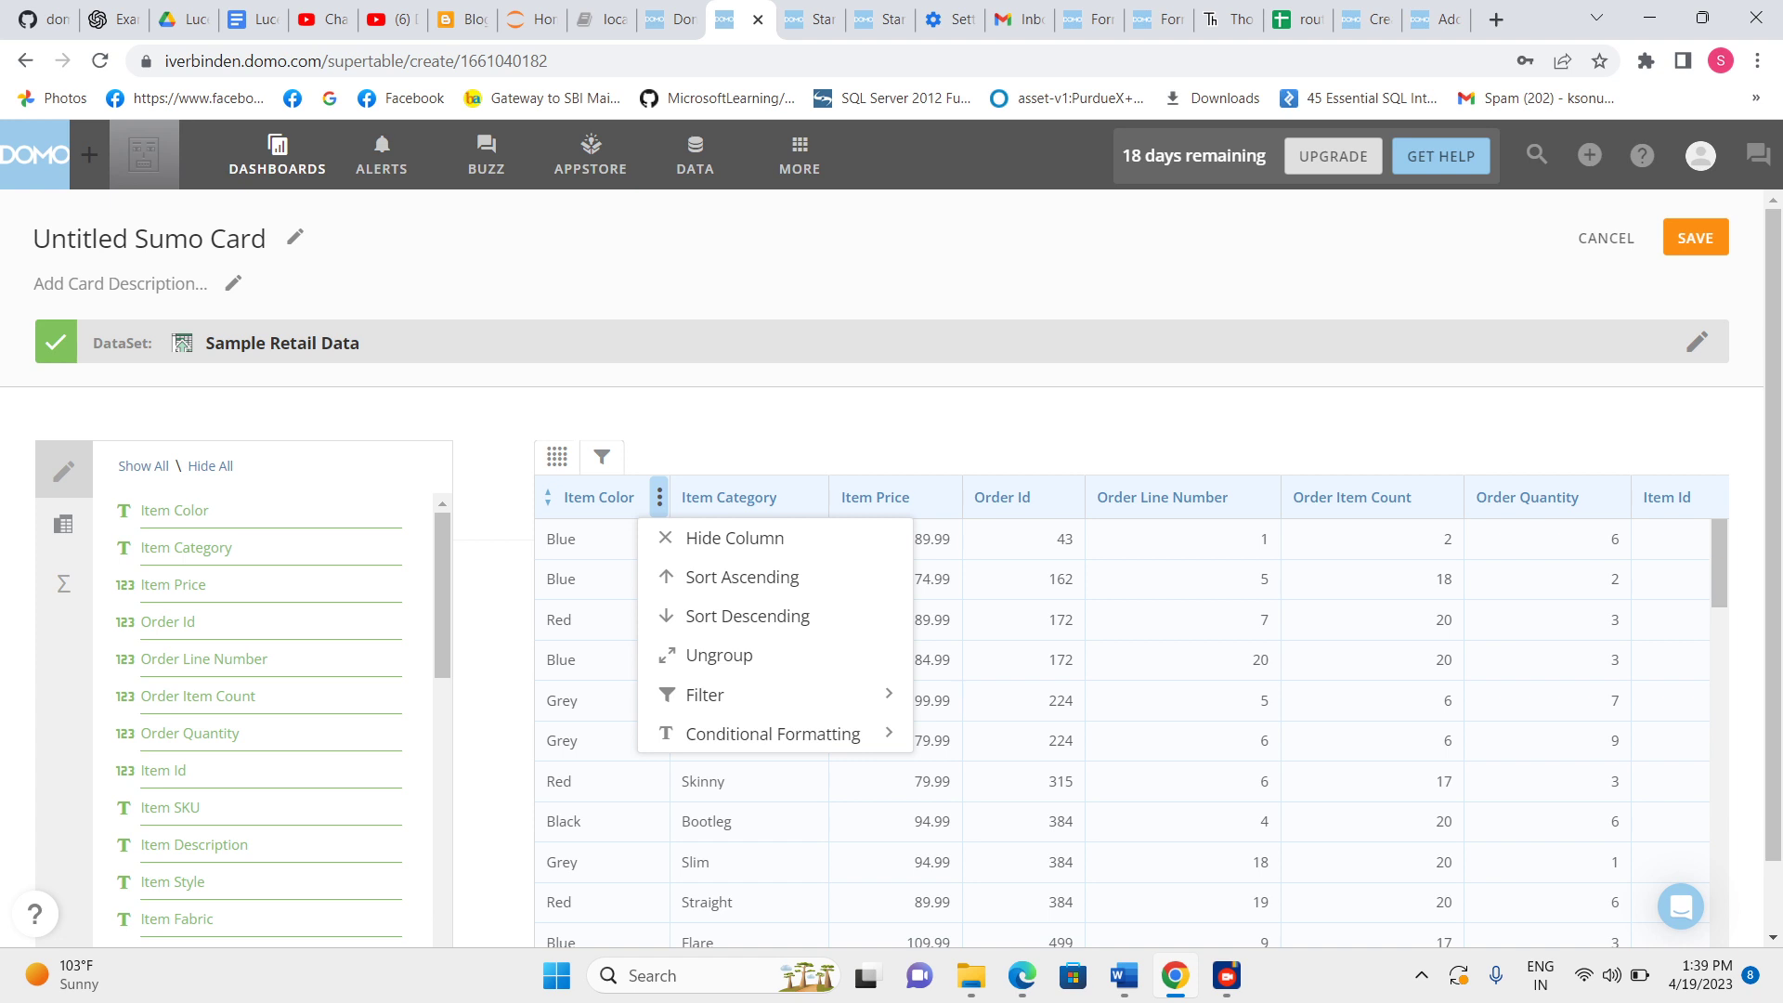
Switch between the pivot and column views repeatedly, showing all columns again in the column view each time.
left_click(63, 523)
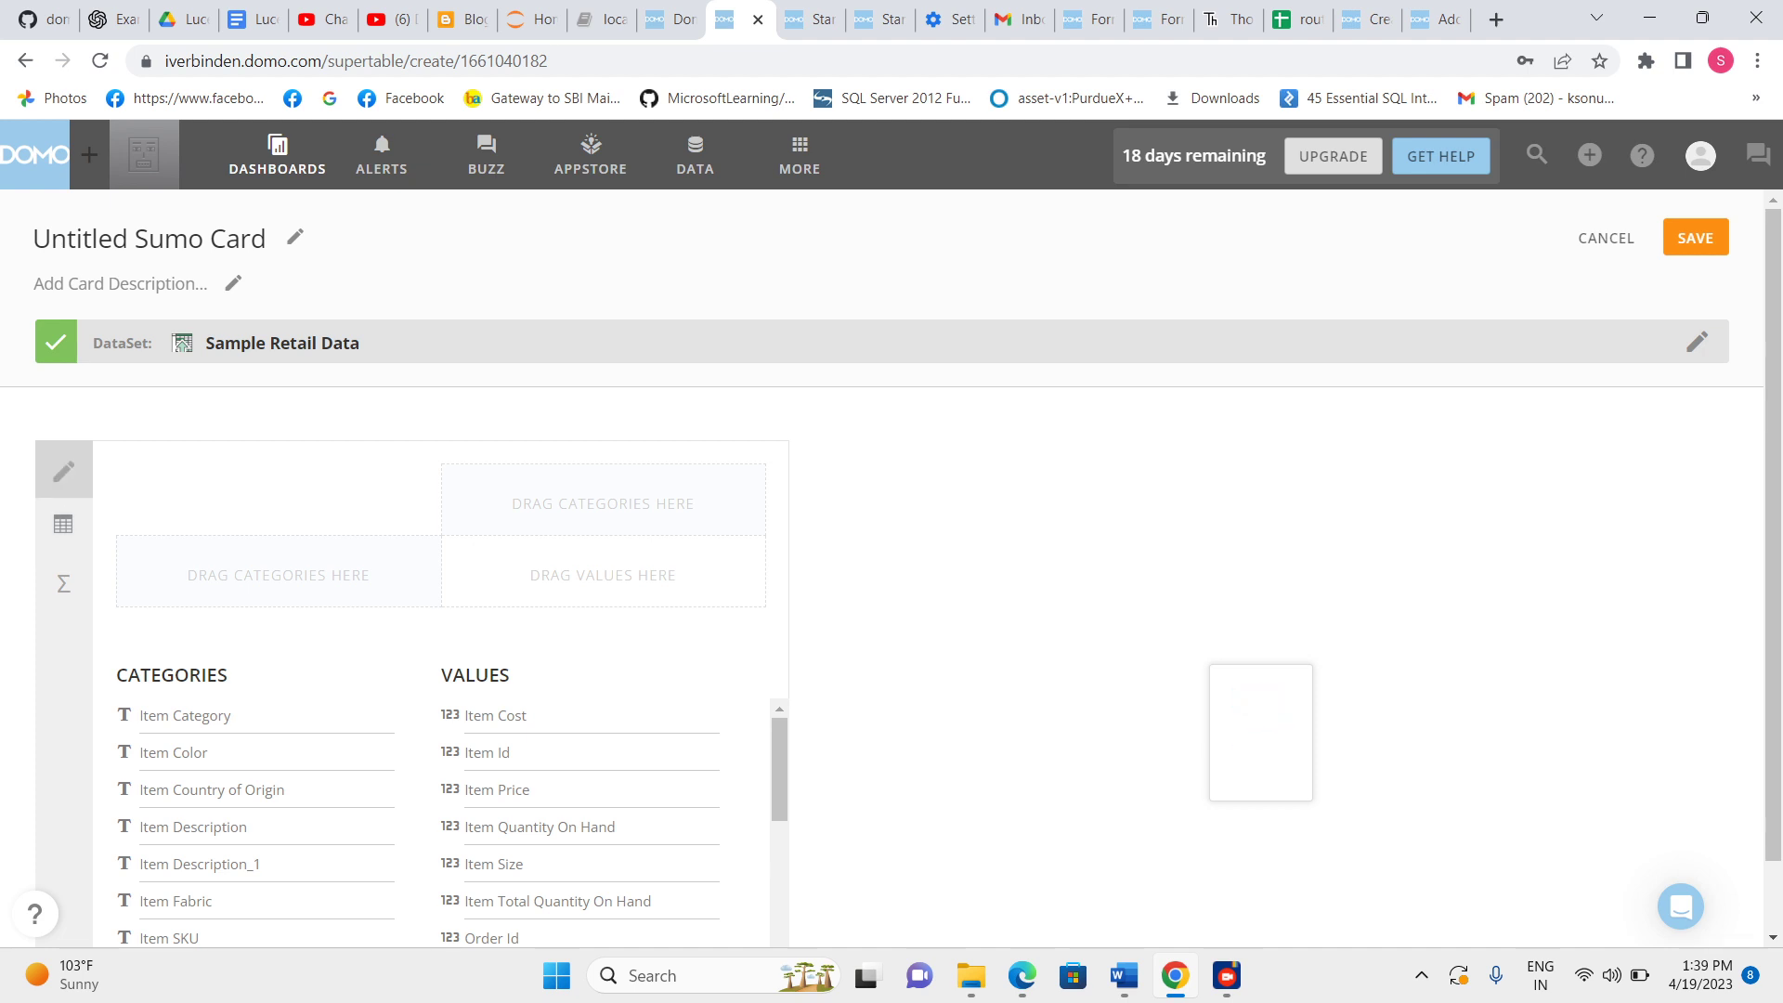
left_click(63, 472)
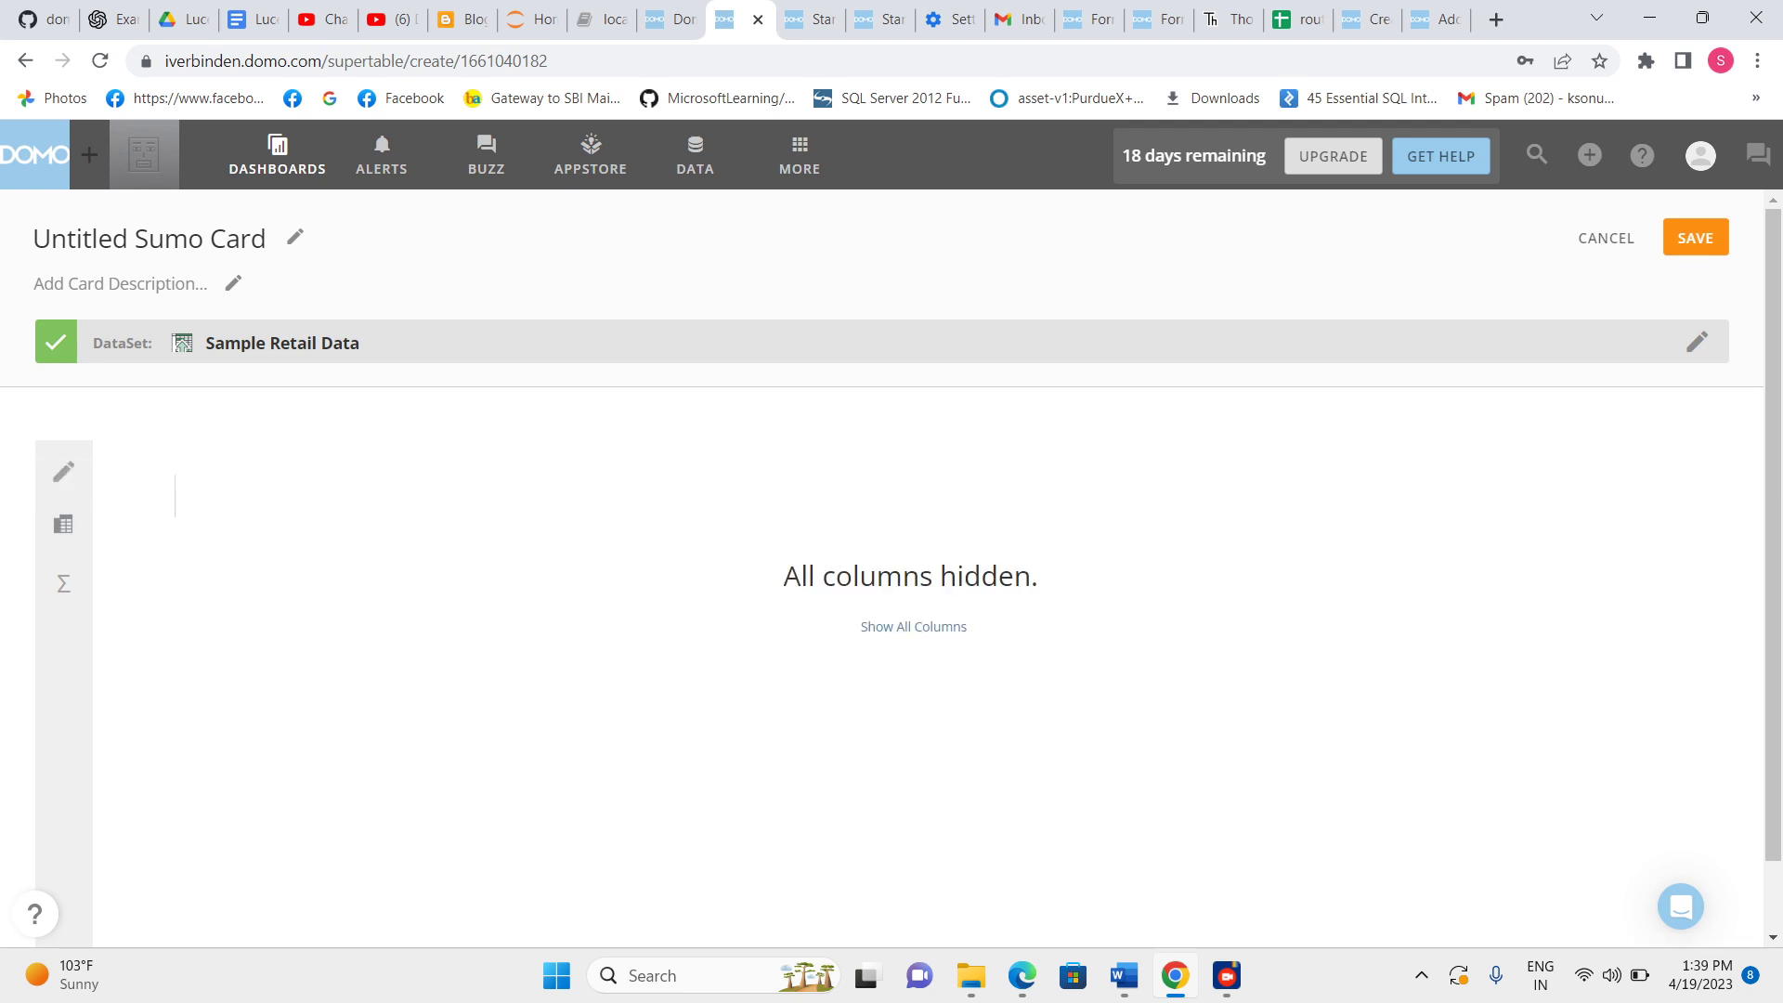
left_click(914, 627)
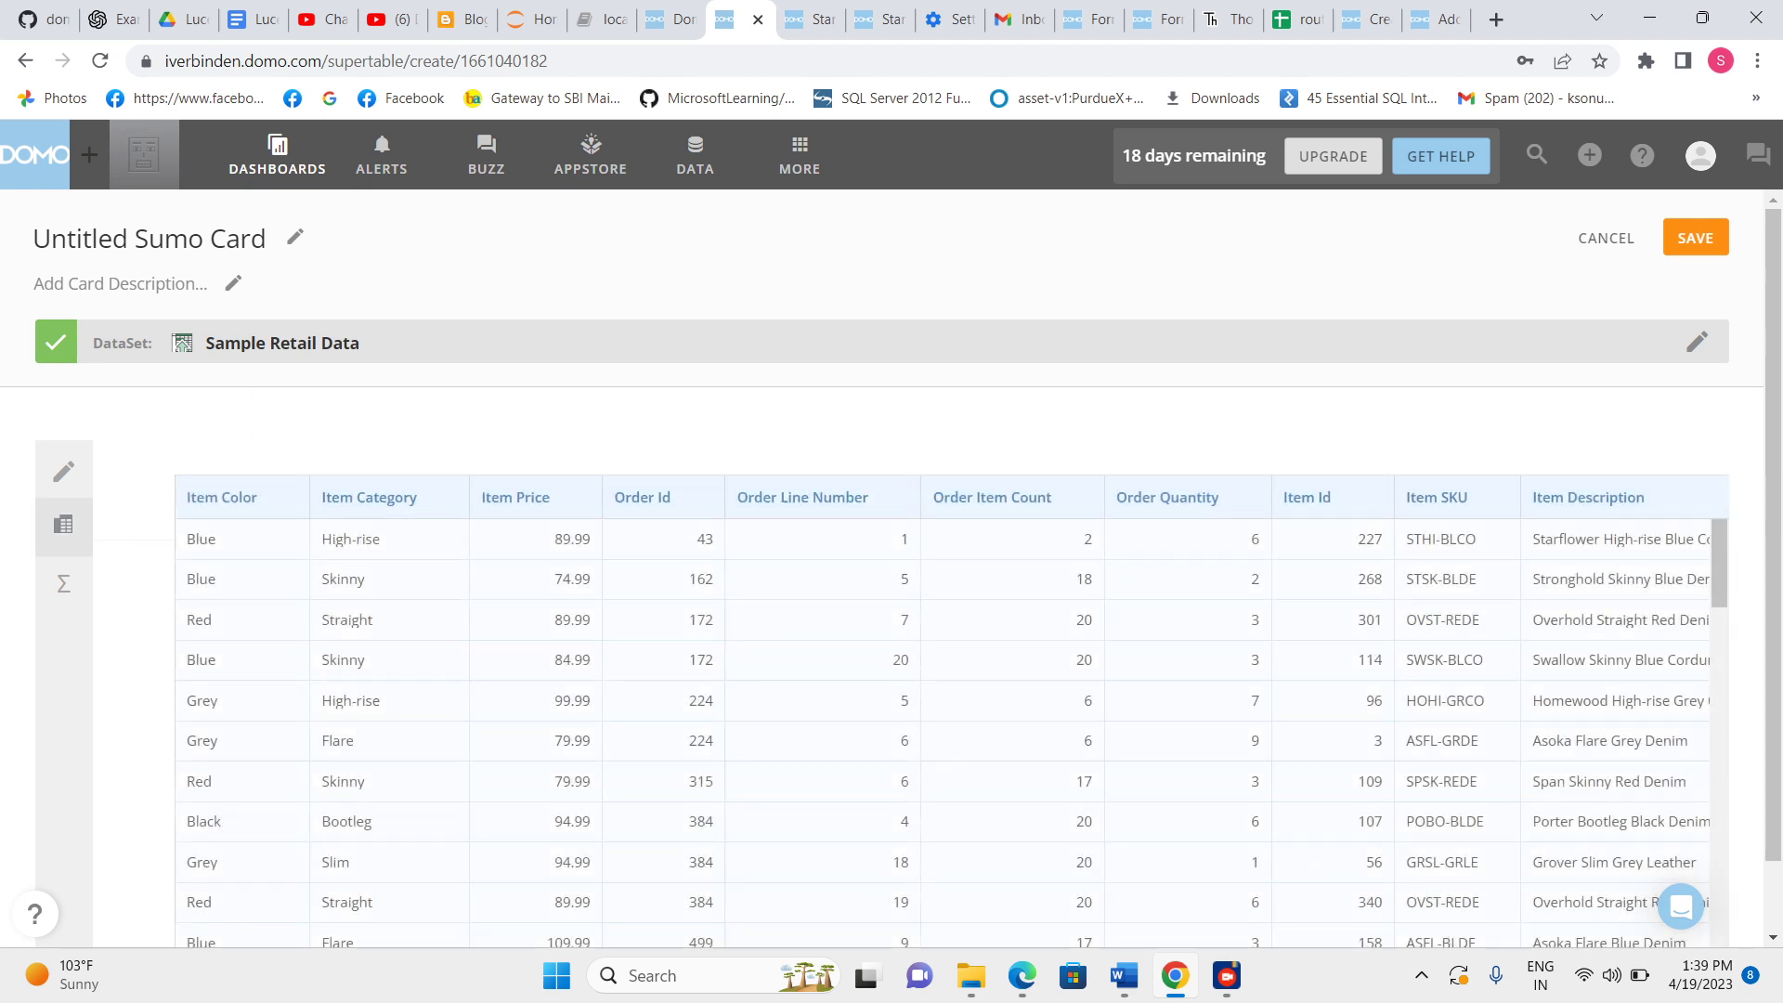
left_click(63, 526)
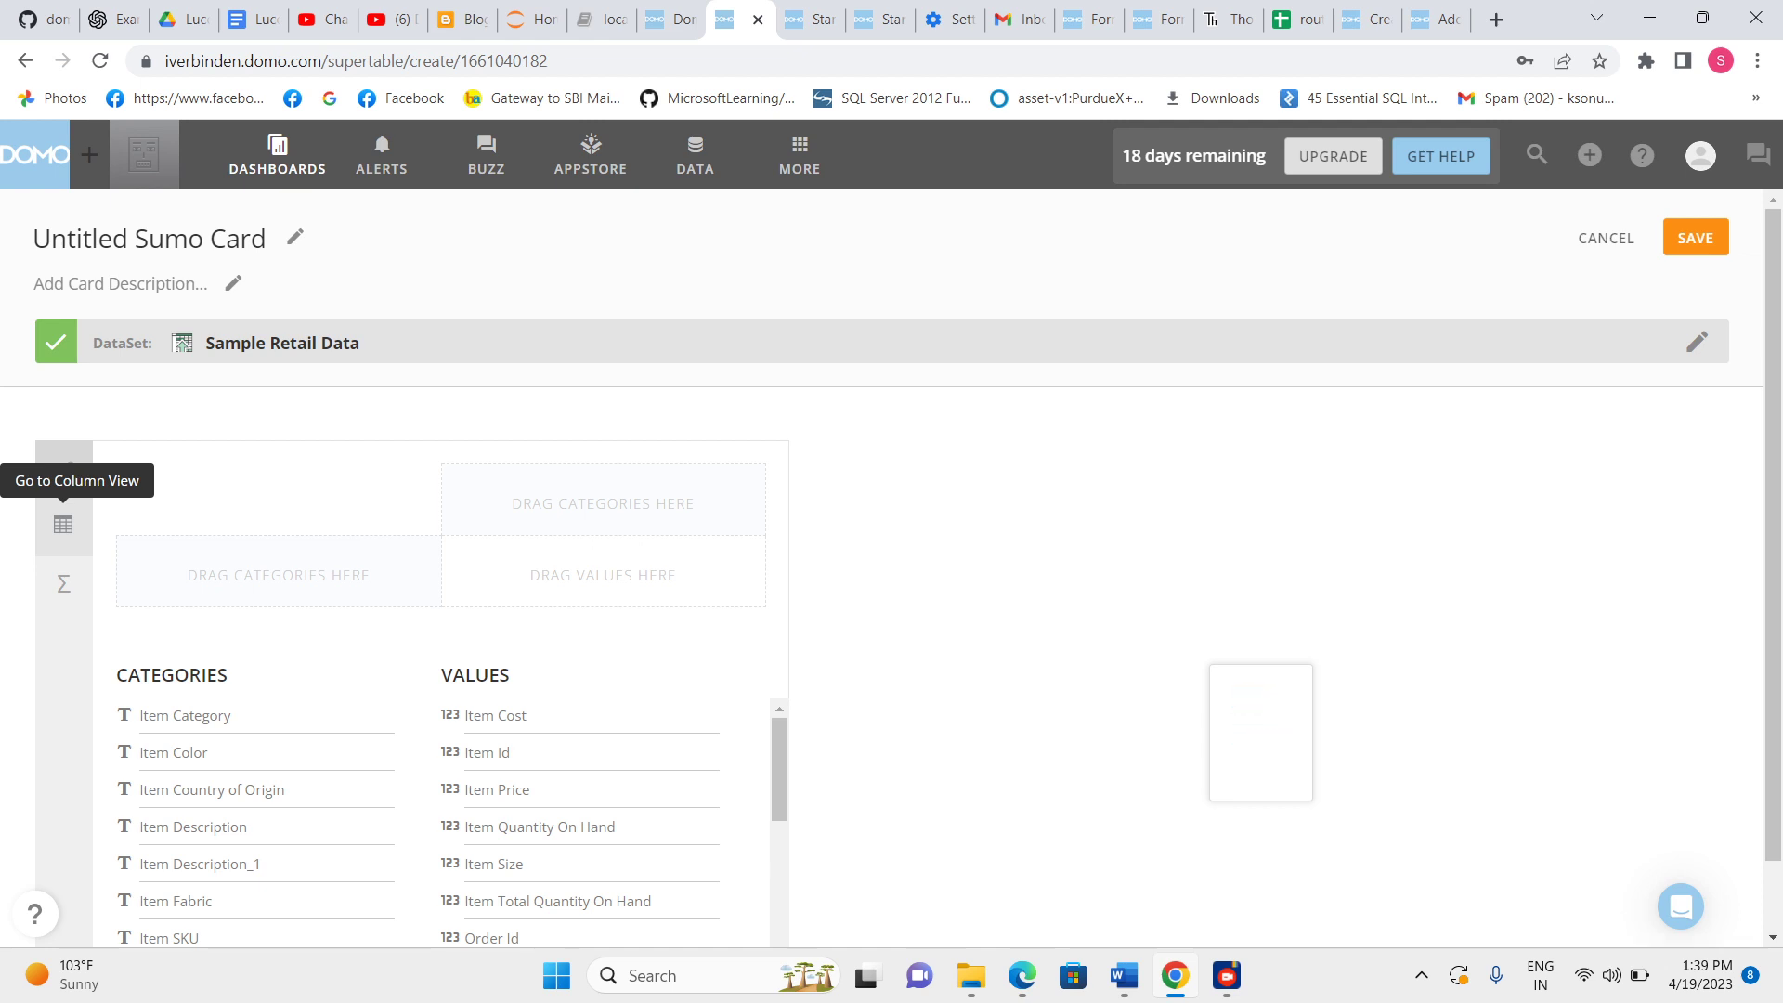
left_click(63, 524)
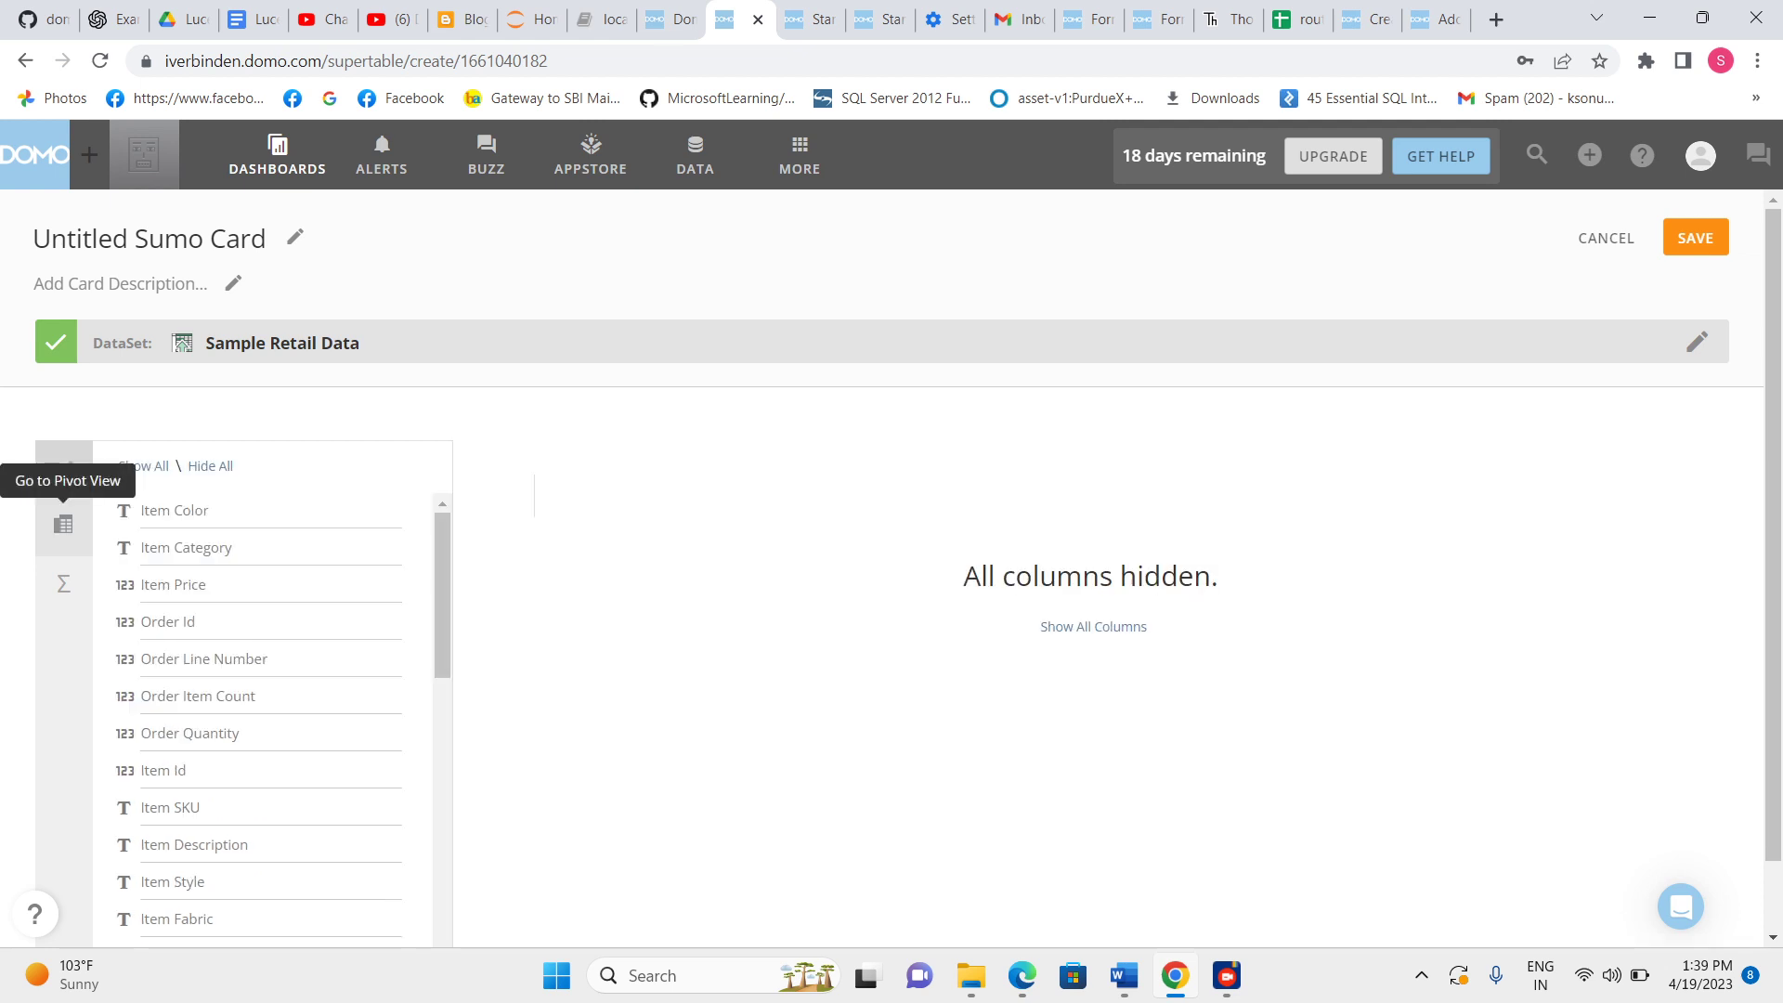
left_click(1093, 626)
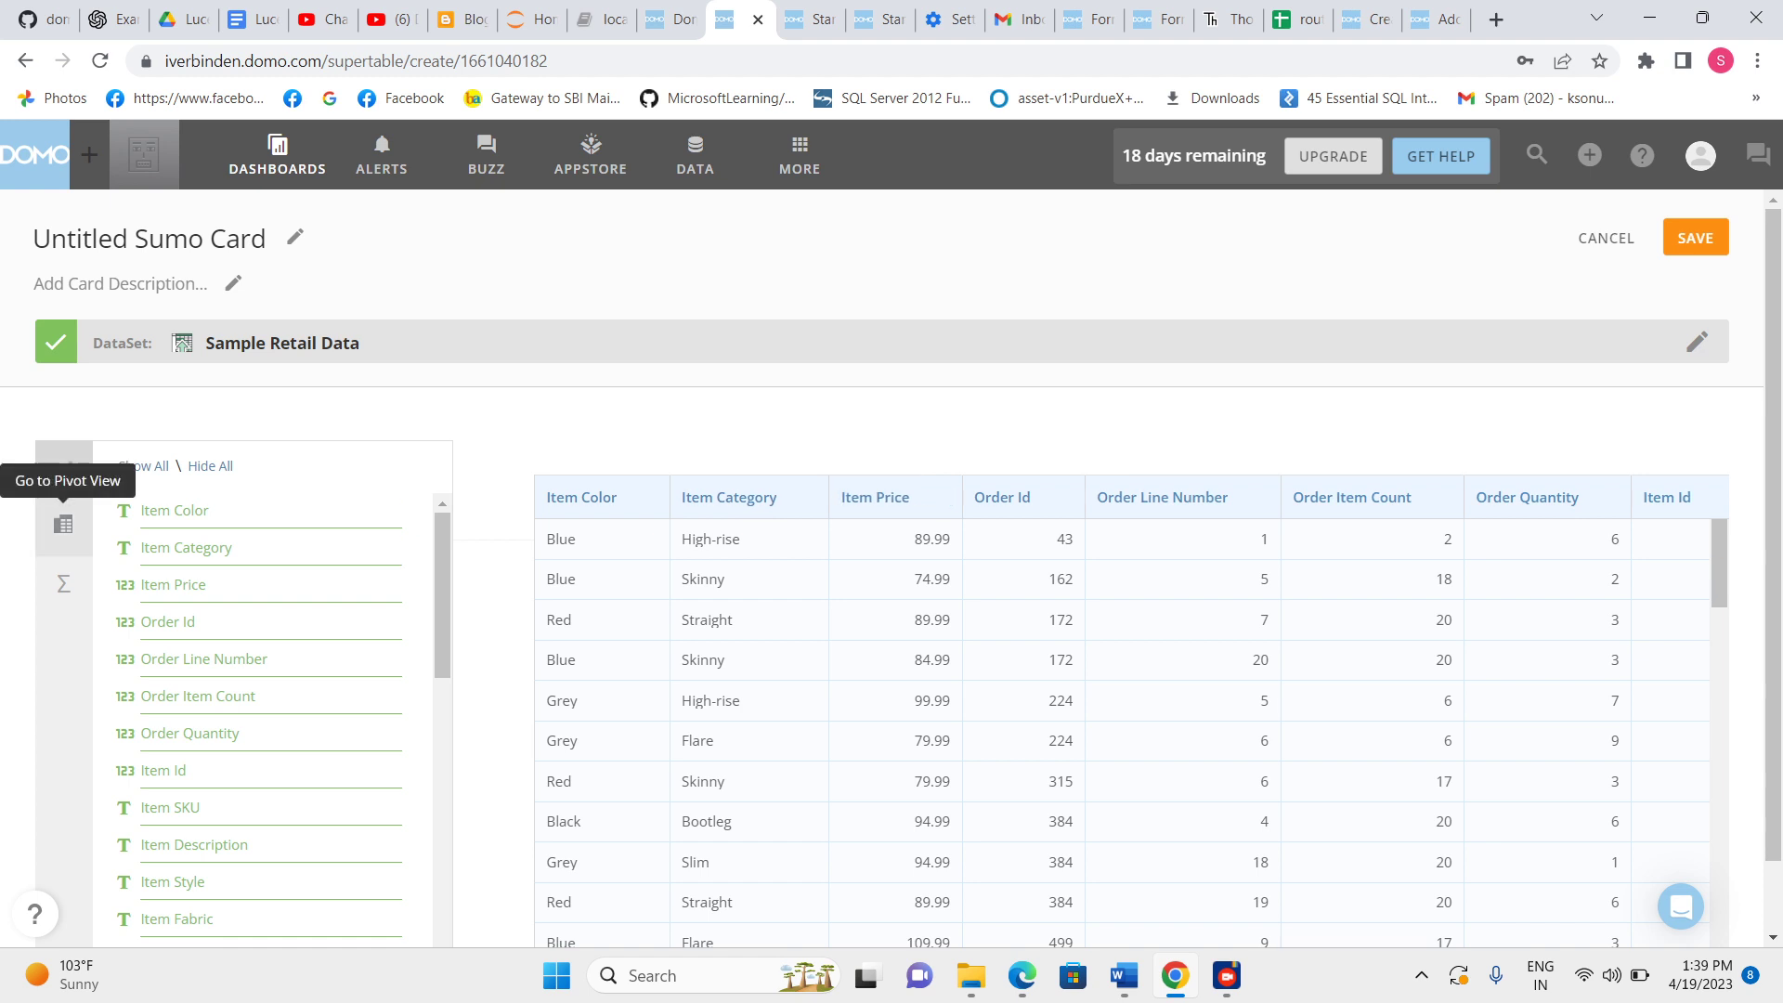
left_click(63, 525)
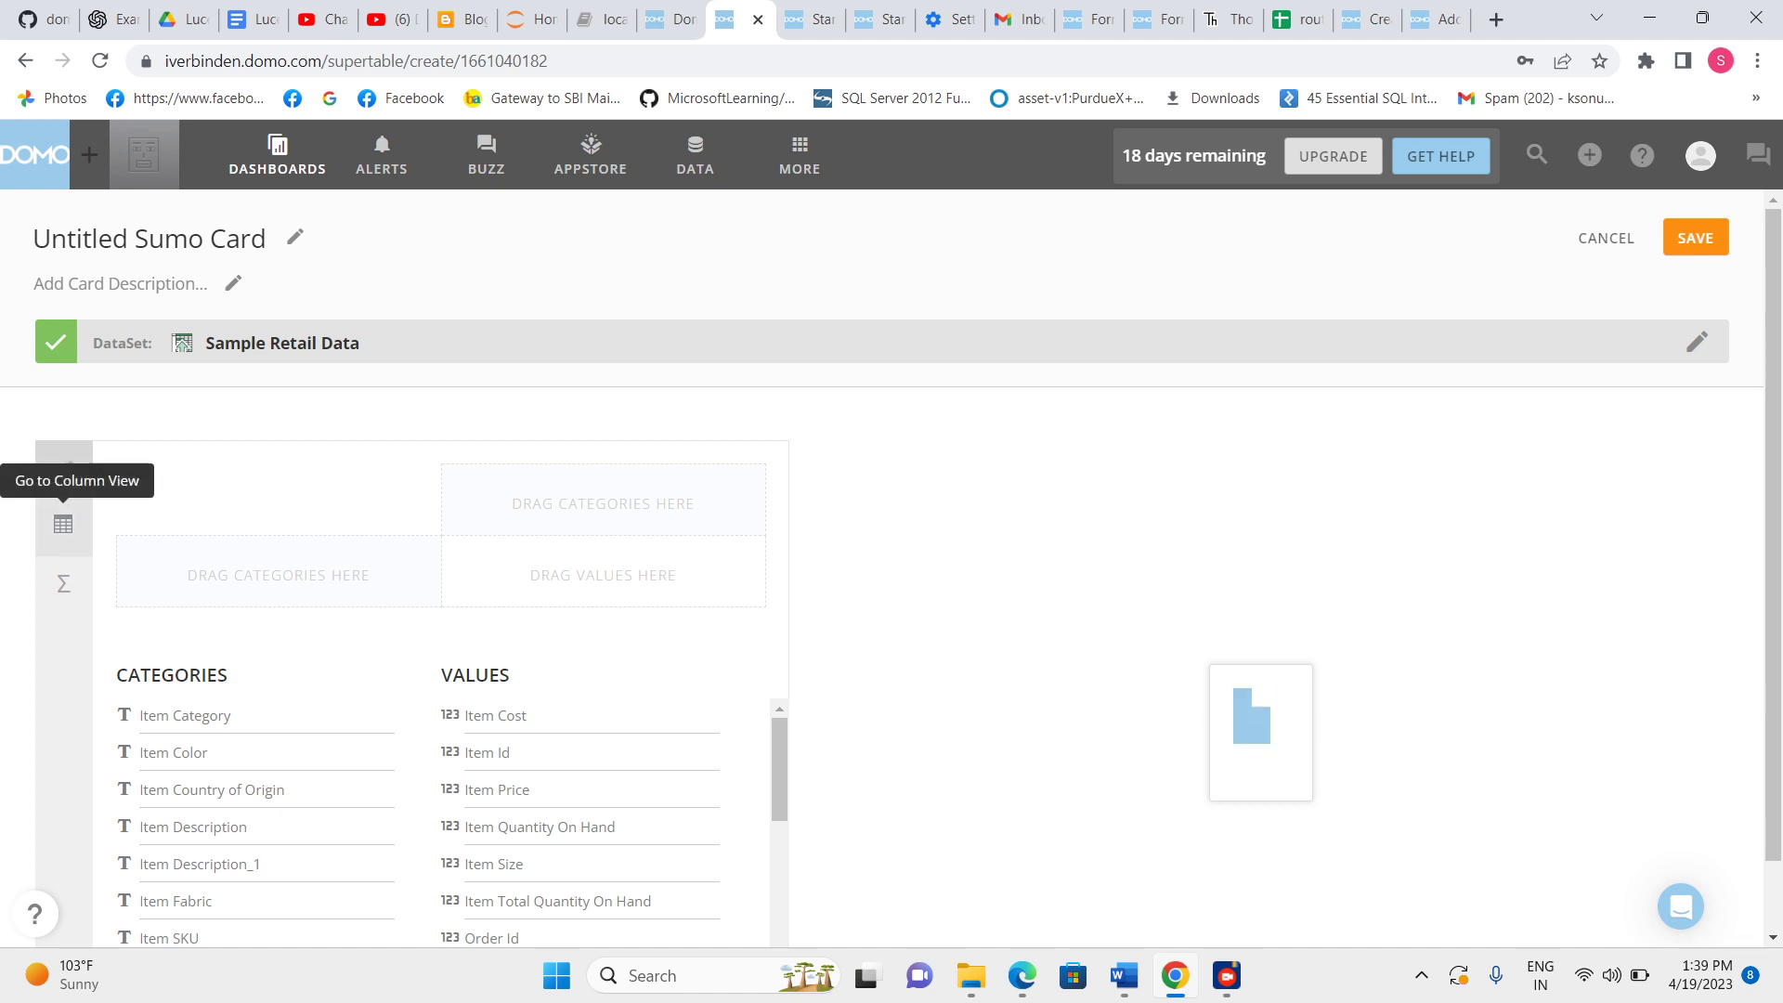
left_click(63, 524)
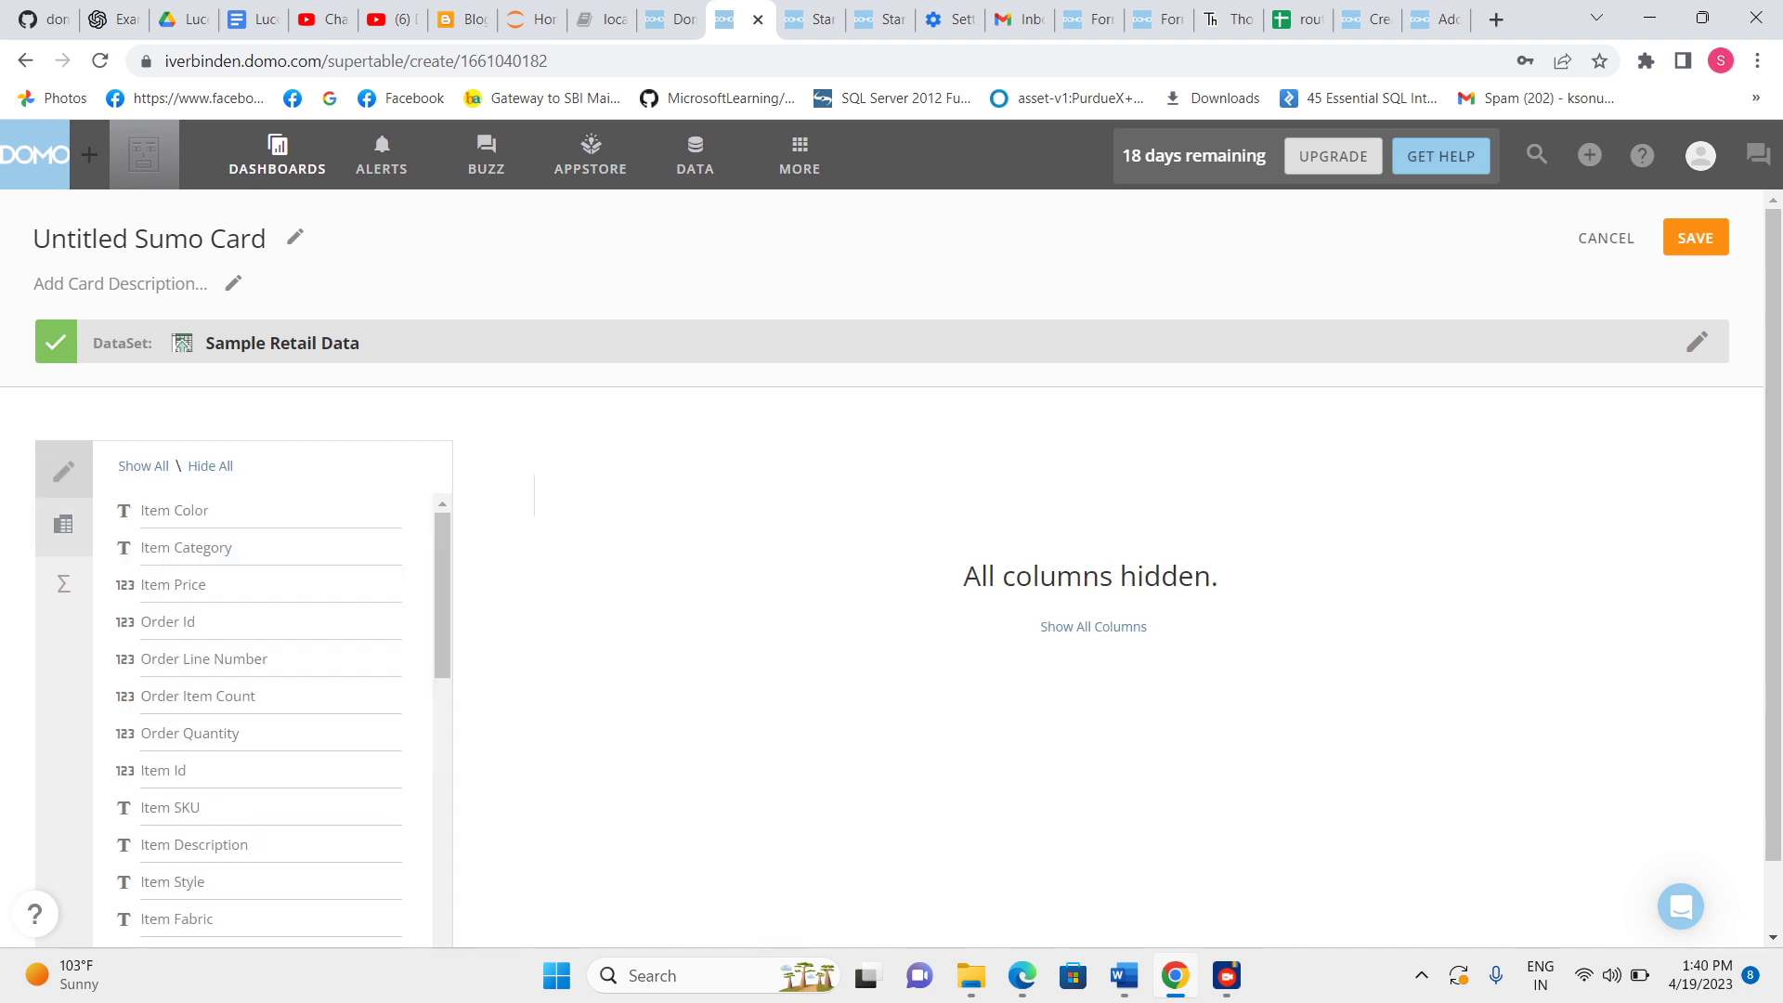
left_click(143, 466)
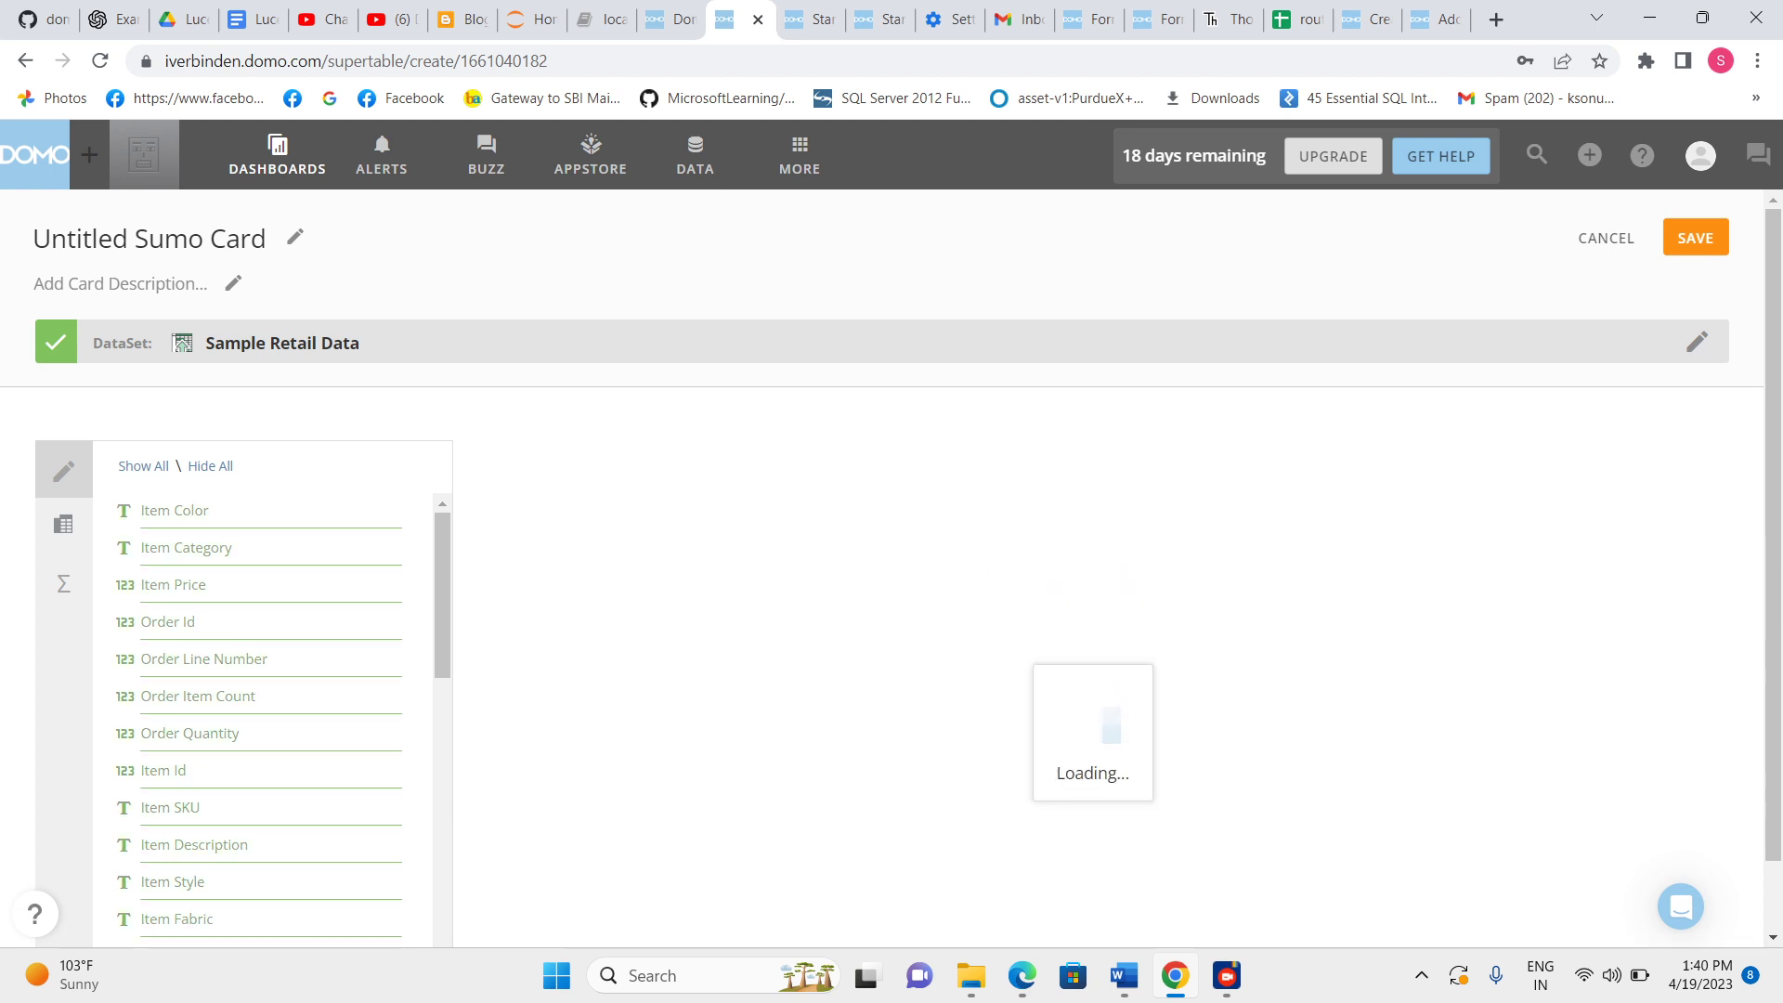